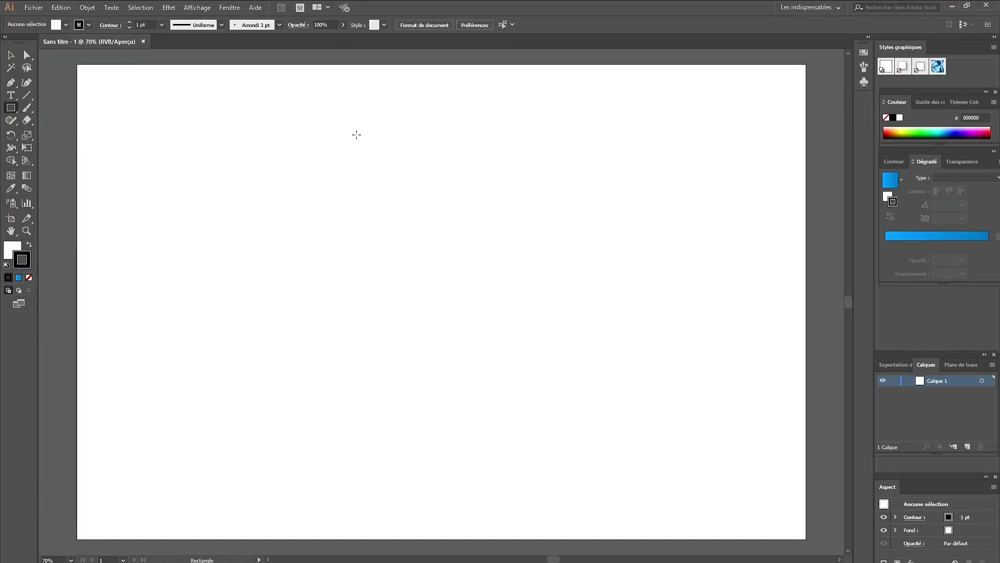
Step: Draw a large circle on the artboard with no stroke
drag(11, 107, 41, 133)
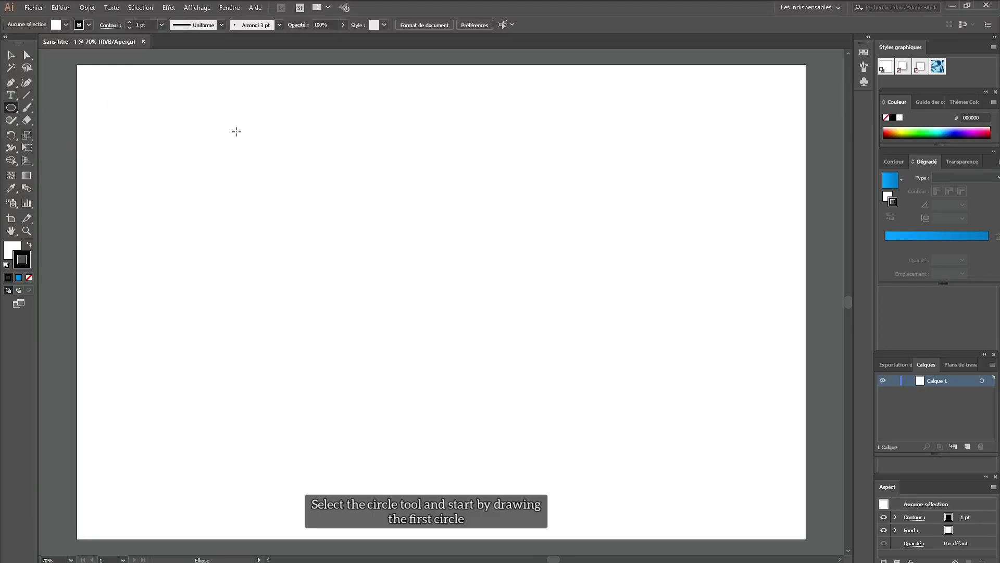
drag(237, 132, 549, 299)
drag(393, 289, 425, 290)
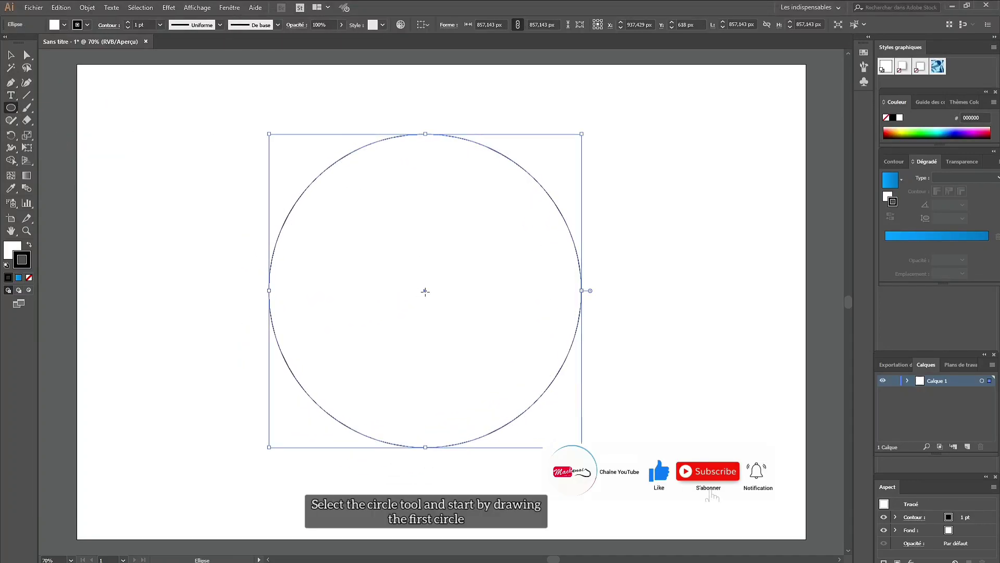
click(29, 277)
double_click(12, 249)
click(439, 81)
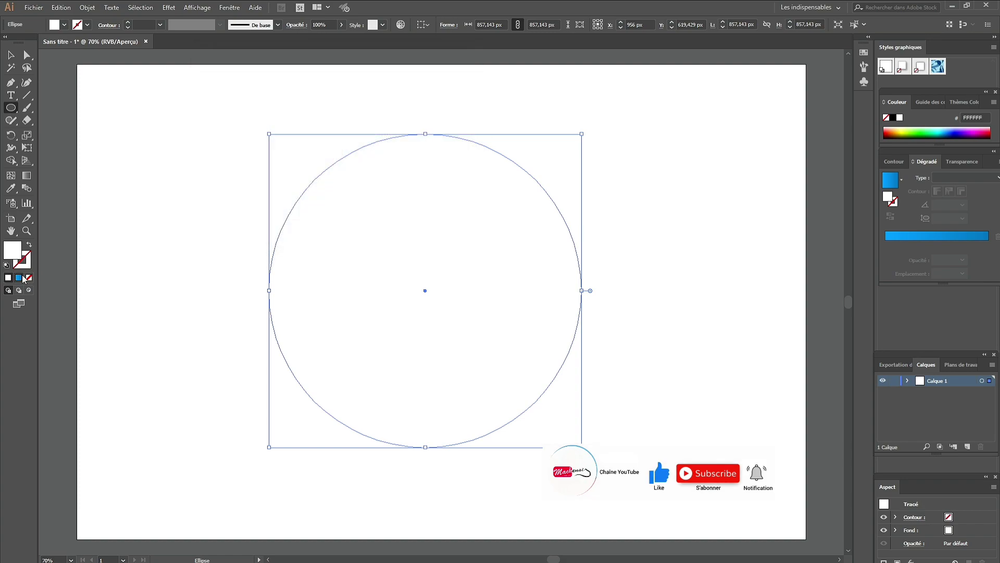
Step: Fill the circle with a radial navy gradient whose centre is blue 2E3192, midpoint pushed outward
click(19, 278)
click(958, 178)
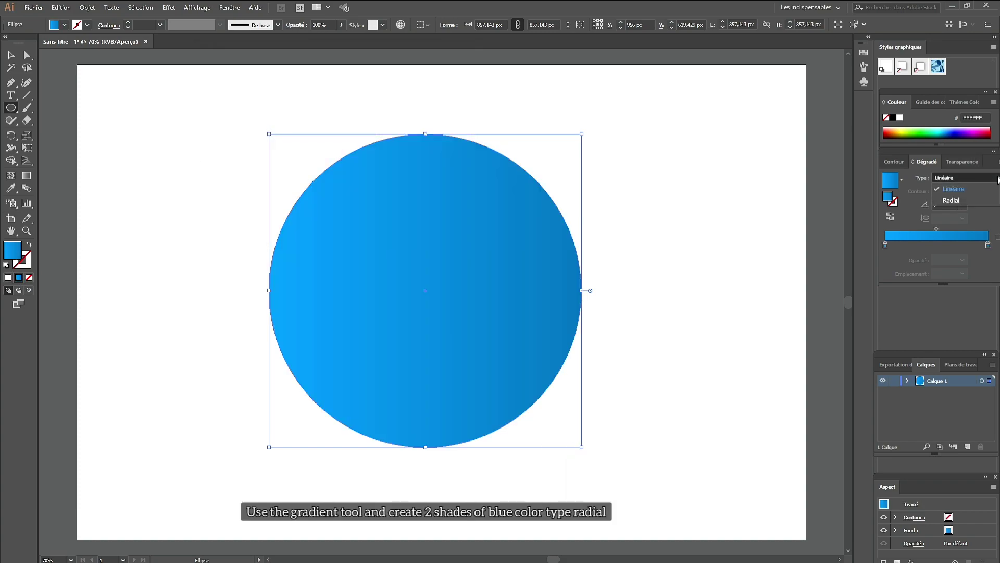
click(956, 202)
double_click(885, 245)
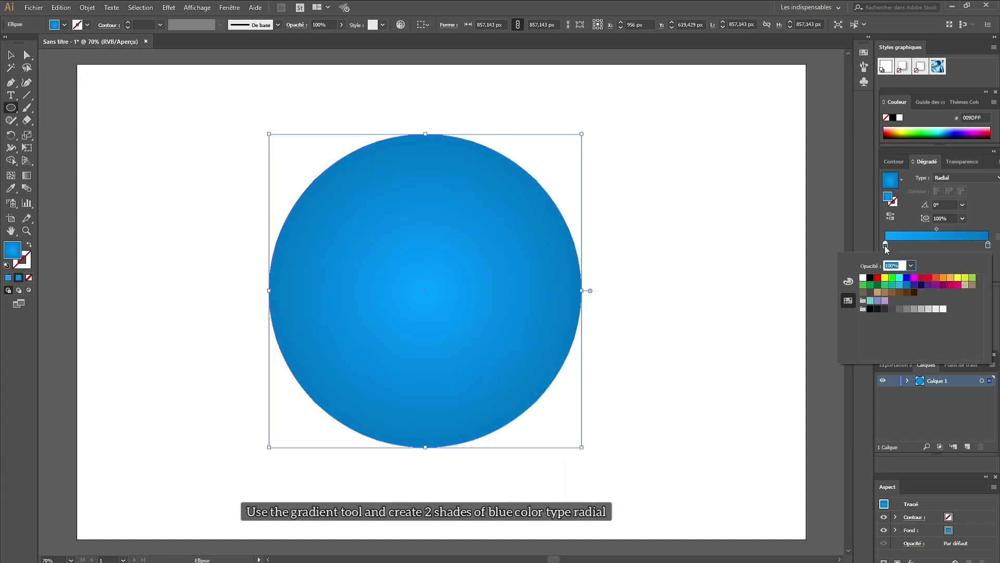
click(921, 286)
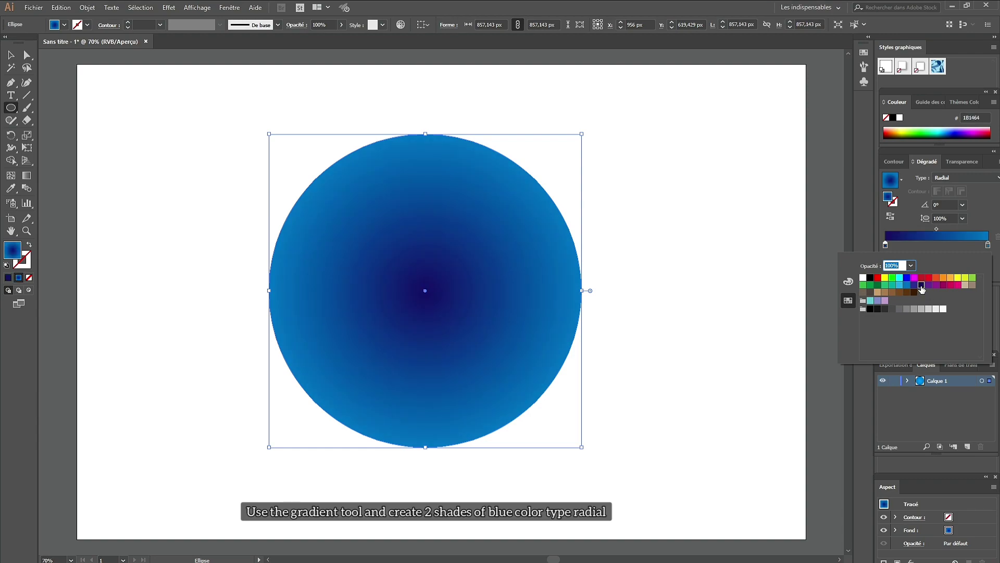
double_click(988, 244)
click(921, 286)
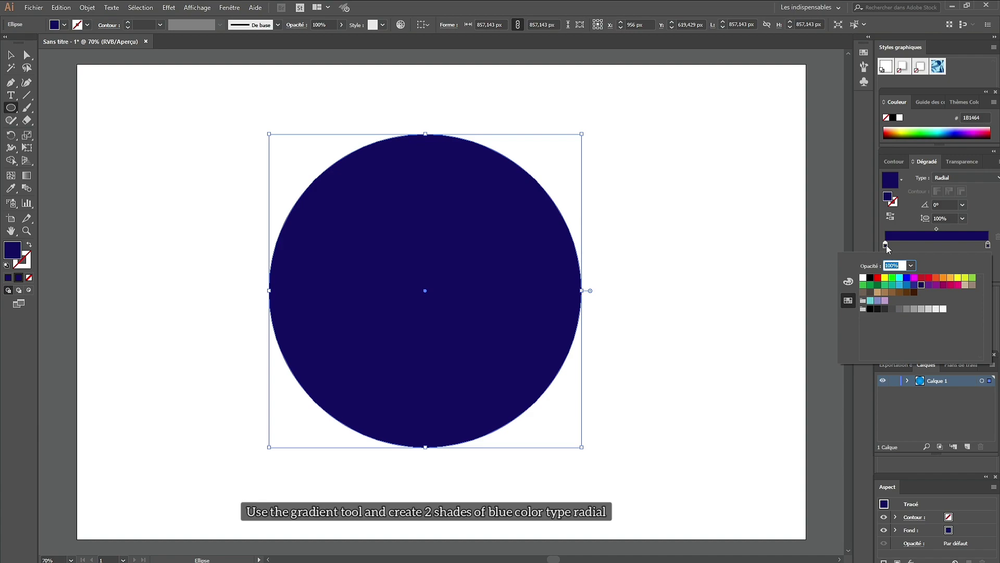
click(914, 284)
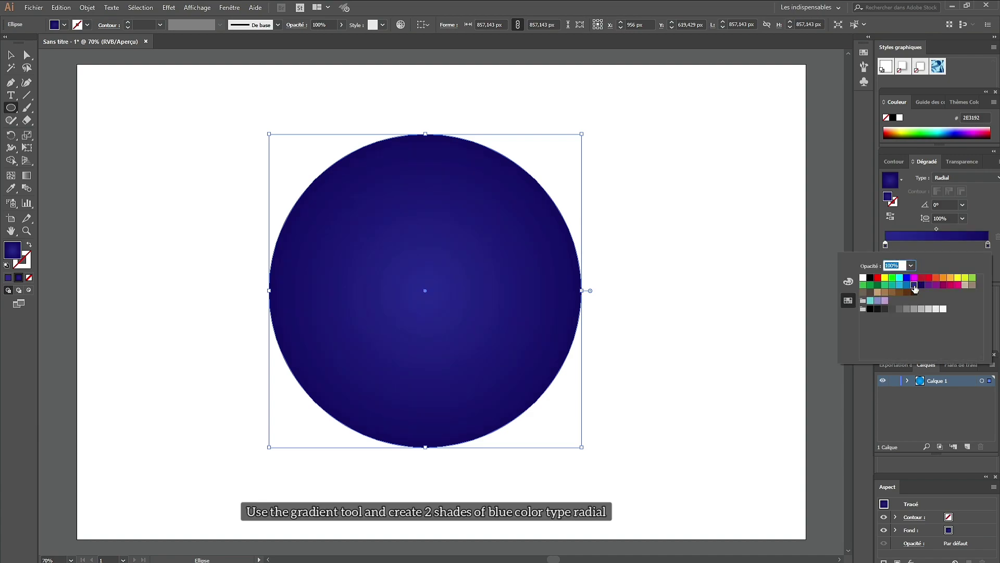
drag(937, 233, 974, 237)
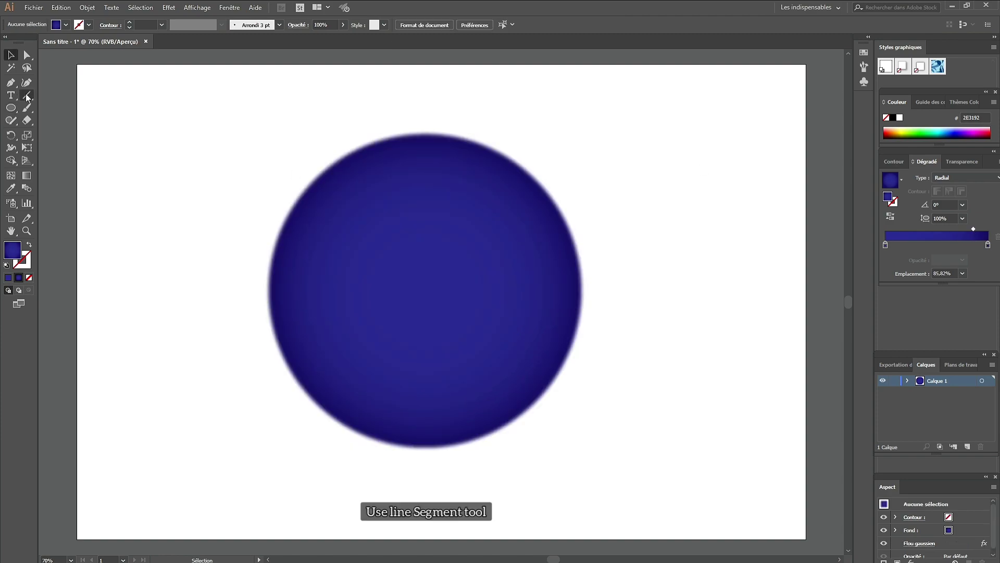
Step: Draw a vertical line and move it across the circle's centre
drag(641, 152, 639, 423)
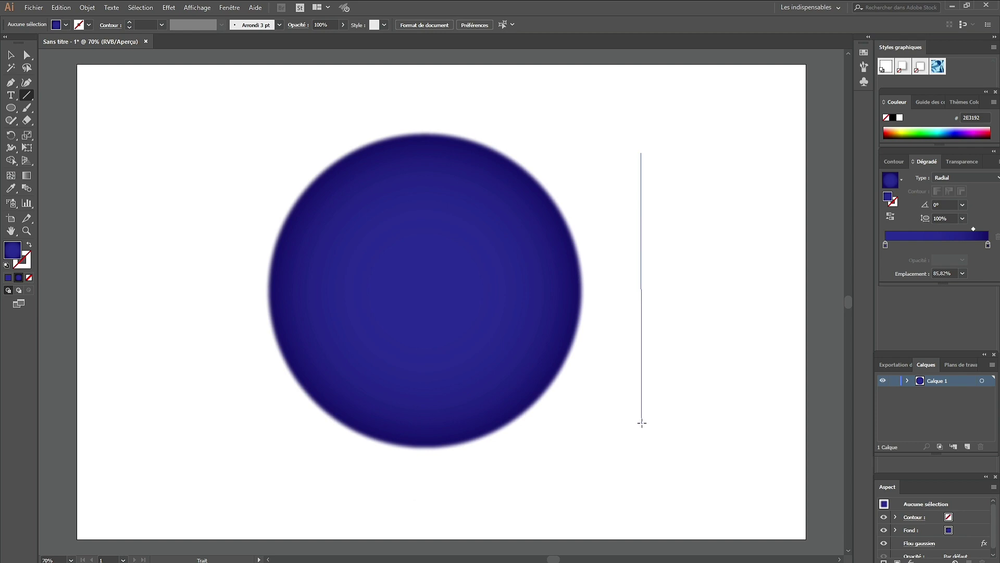
drag(639, 422, 640, 424)
key(v)
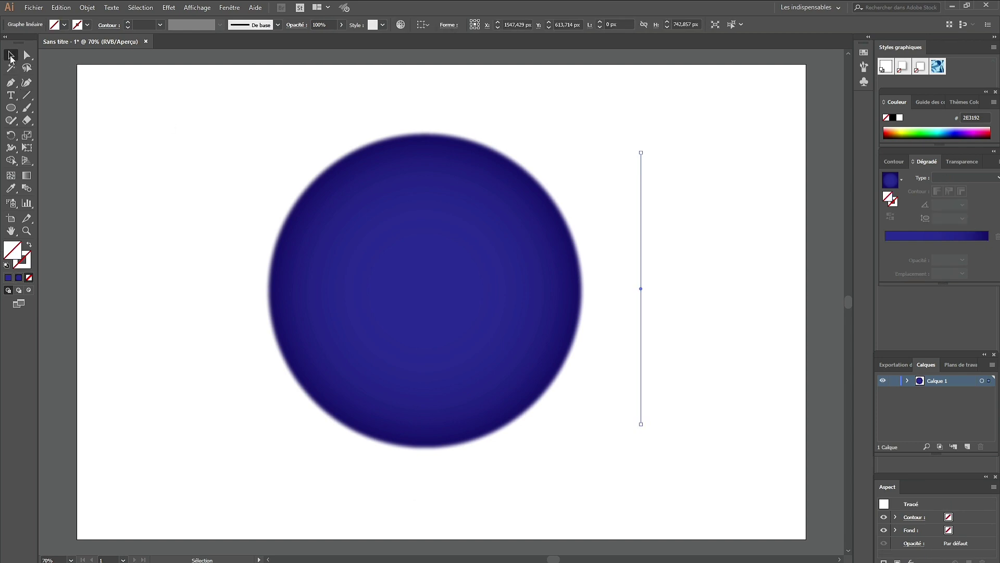
drag(640, 289, 431, 289)
drag(430, 420, 430, 433)
Step: Align the line to the circle's horizontal and vertical centre, then select the line
click(427, 308)
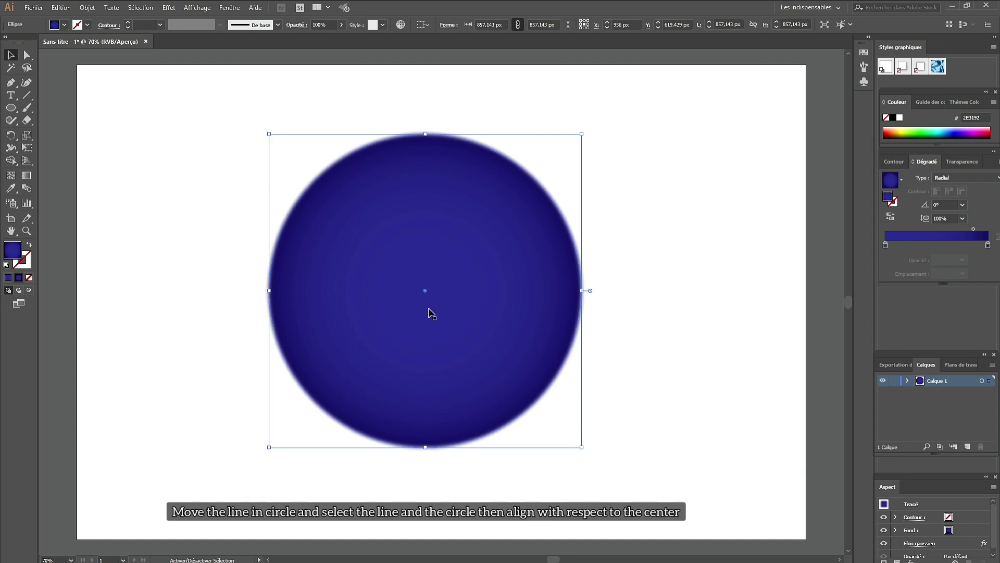
shift+click(427, 310)
click(456, 24)
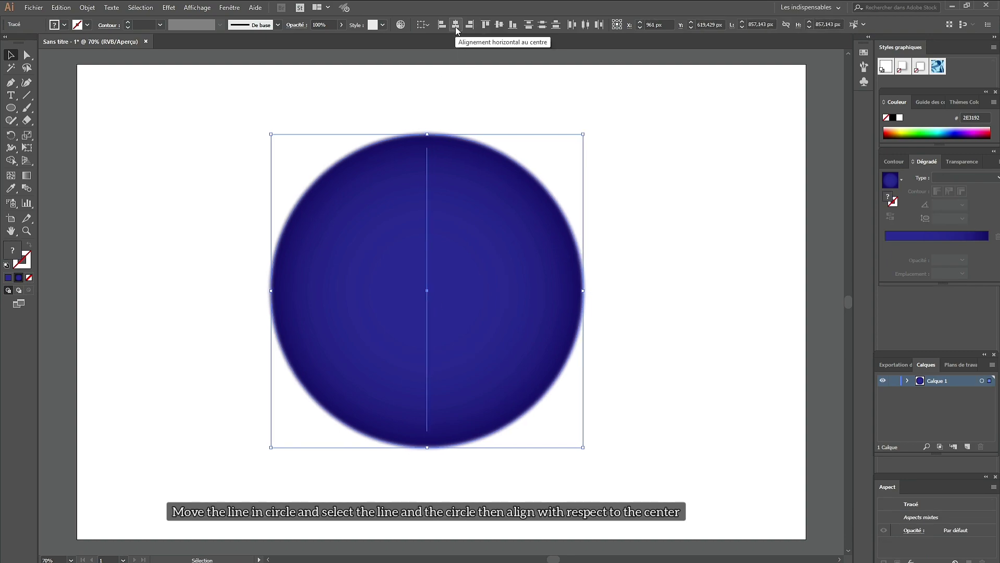
click(499, 26)
click(180, 106)
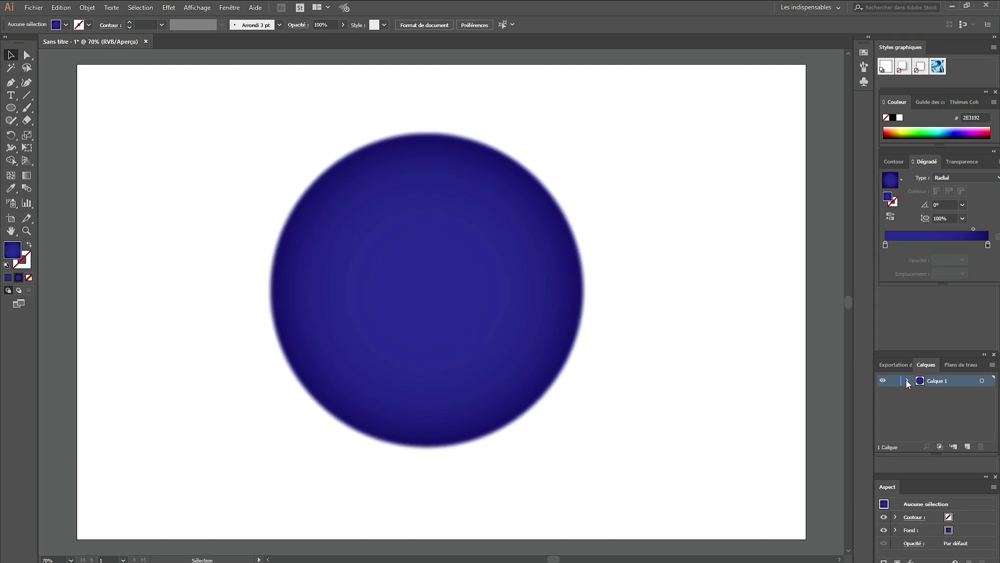
click(982, 392)
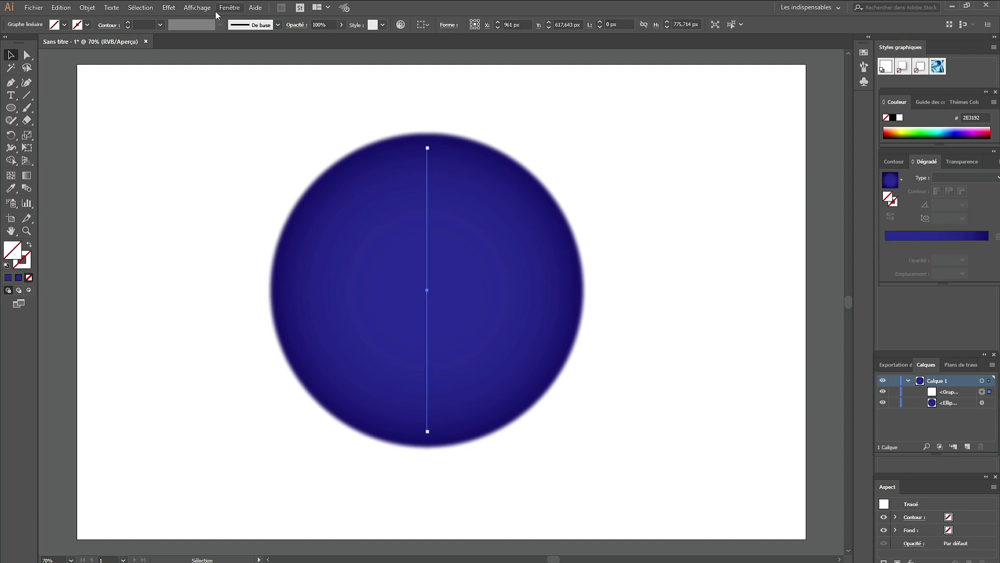
click(19, 277)
Step: Give the line's stroke a linear gradient with black, cyan 65C8D0 and blue 2E3192 stops
click(29, 277)
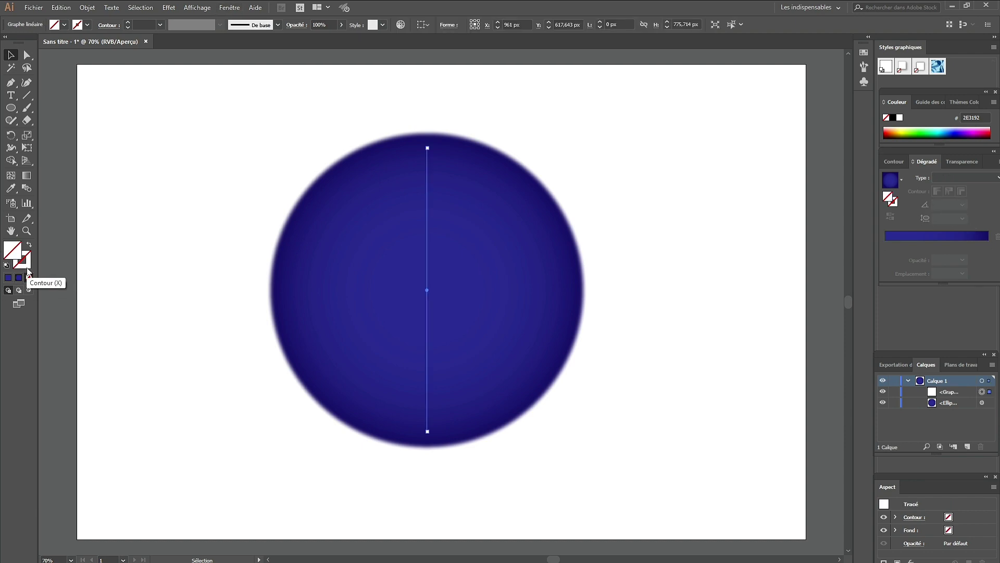
double_click(885, 245)
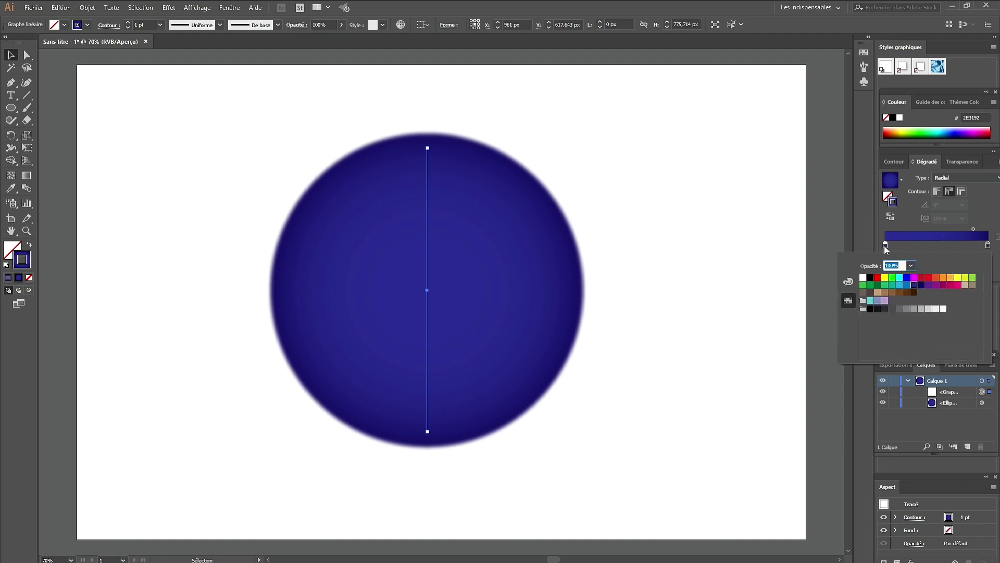
click(870, 278)
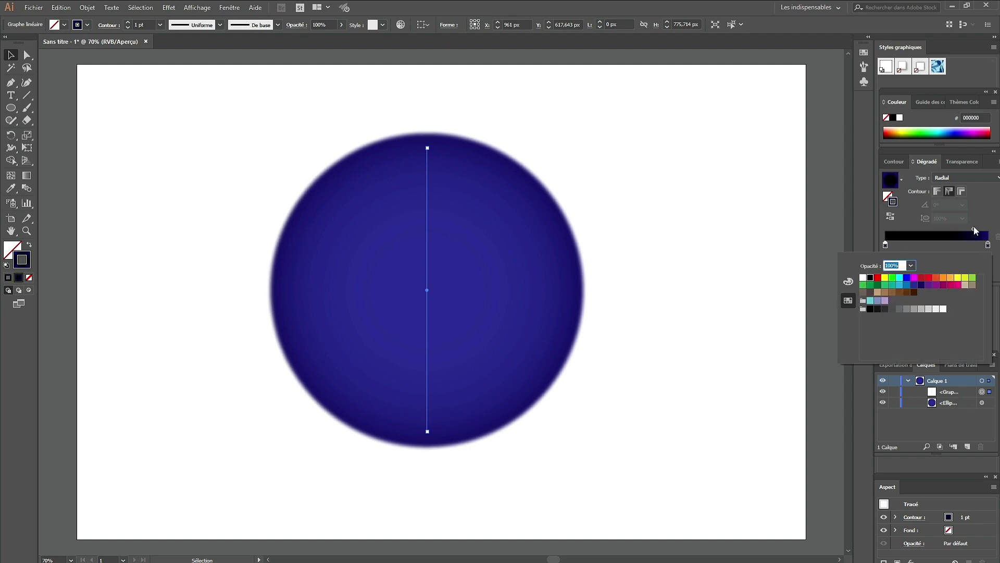
click(937, 244)
double_click(938, 245)
click(870, 301)
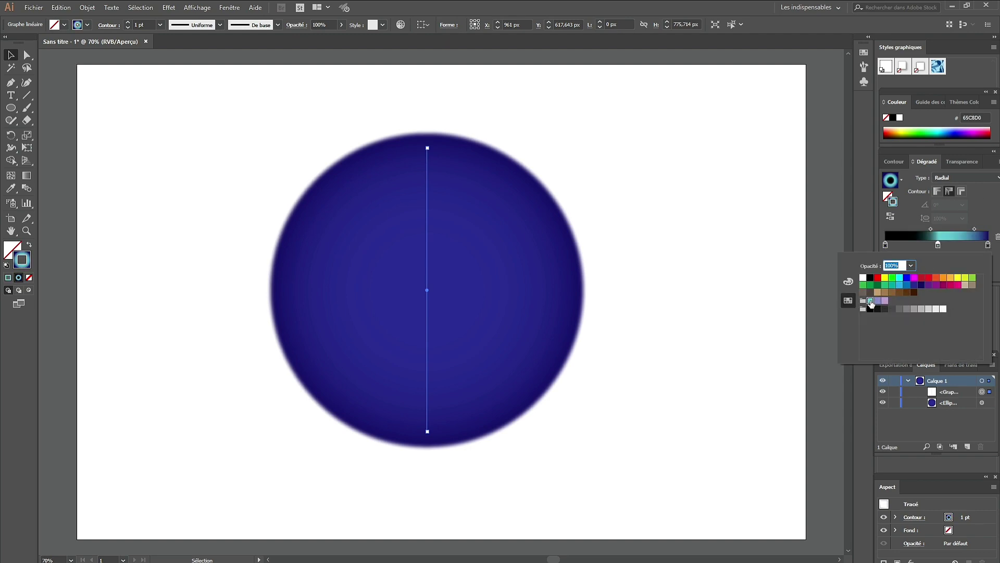
click(964, 178)
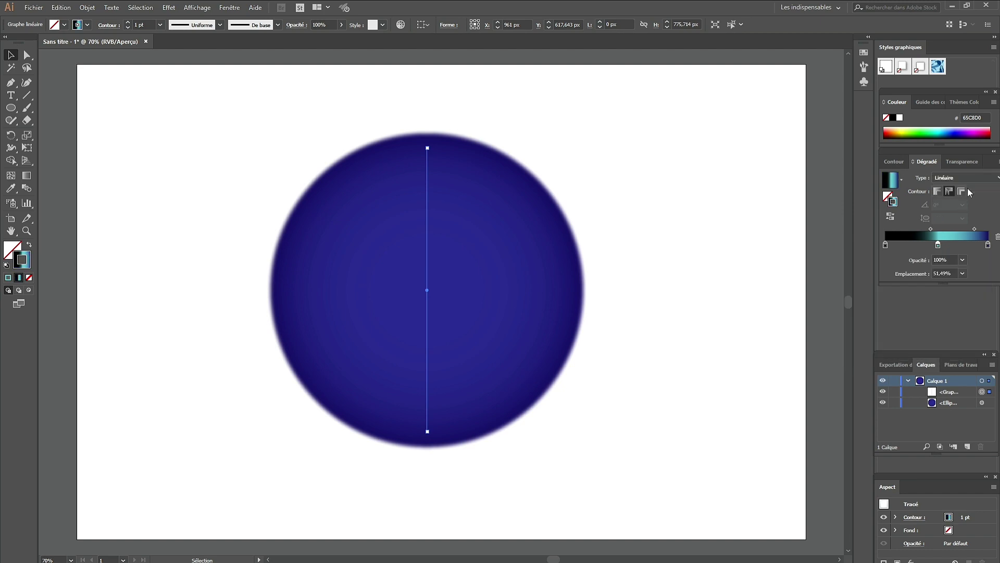
drag(928, 229, 900, 246)
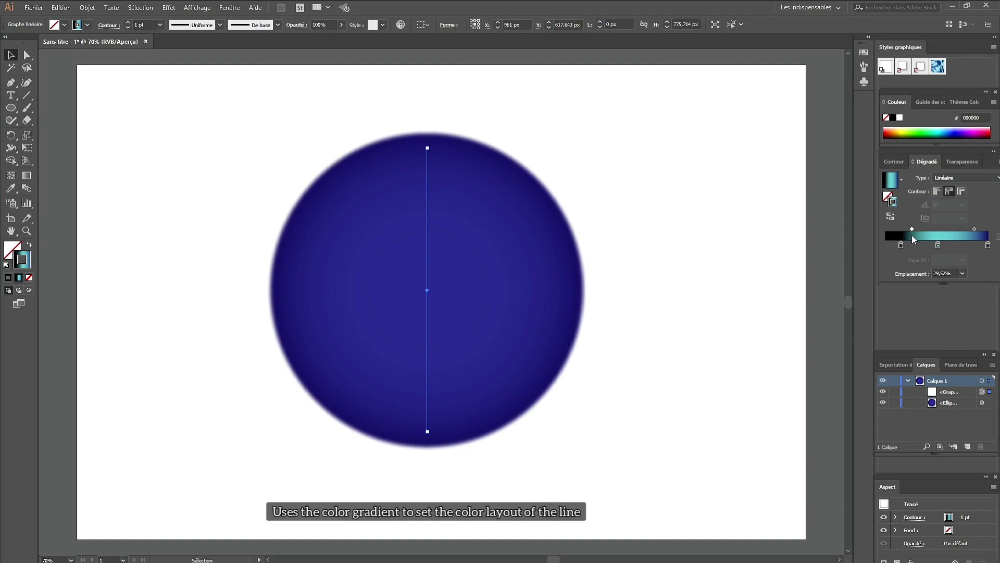
double_click(988, 245)
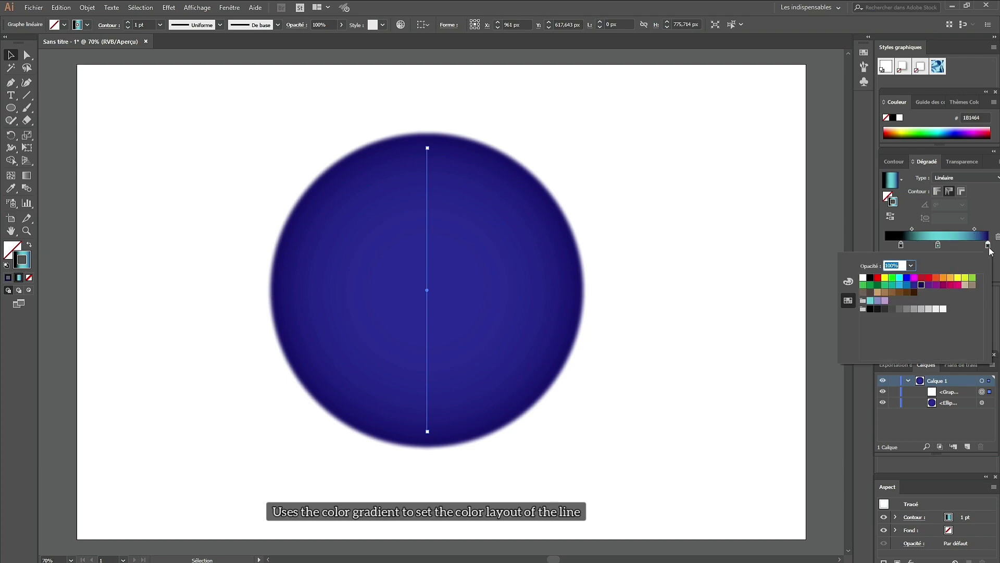
click(915, 285)
double_click(938, 245)
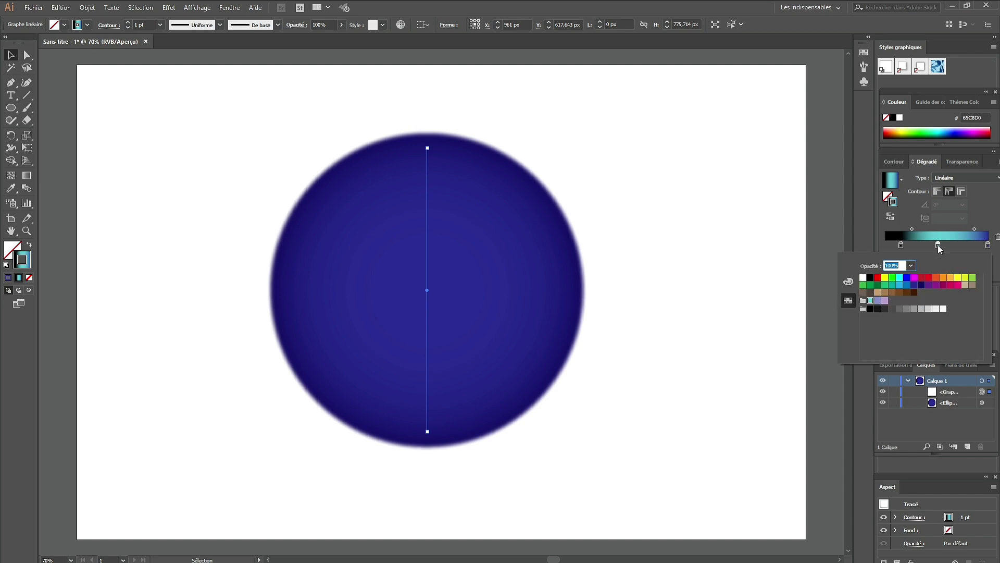
Step: Set the stroke to 15 pt, rebalance the gradient stops, and make the first stop blue 2E3192
click(128, 23)
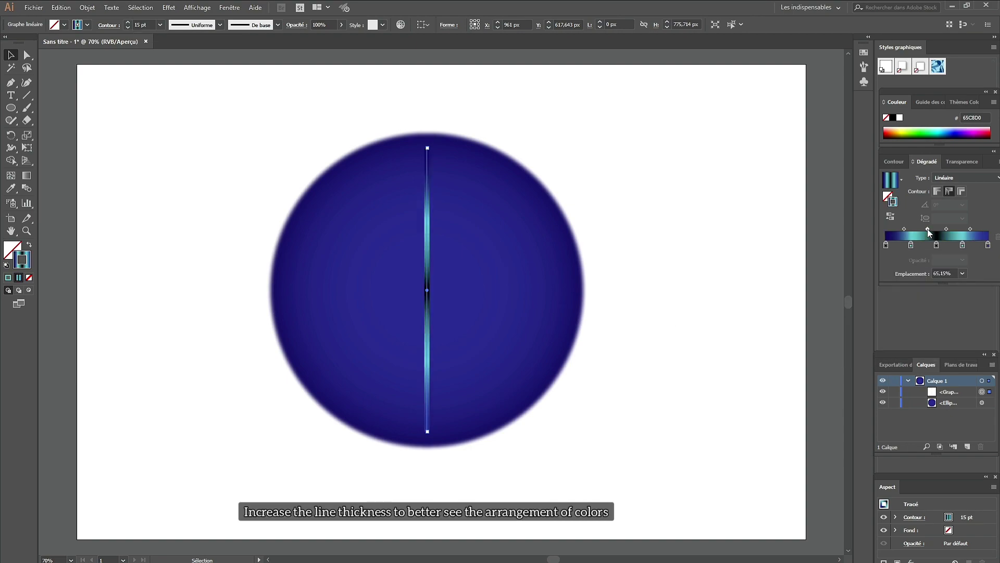
click(927, 229)
drag(927, 229, 949, 230)
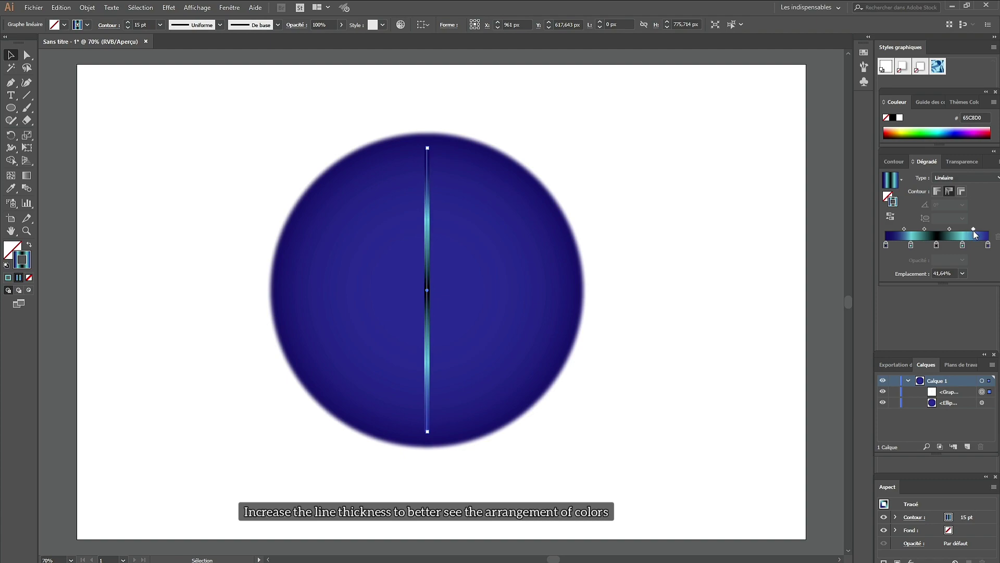
drag(973, 230, 973, 229)
click(905, 229)
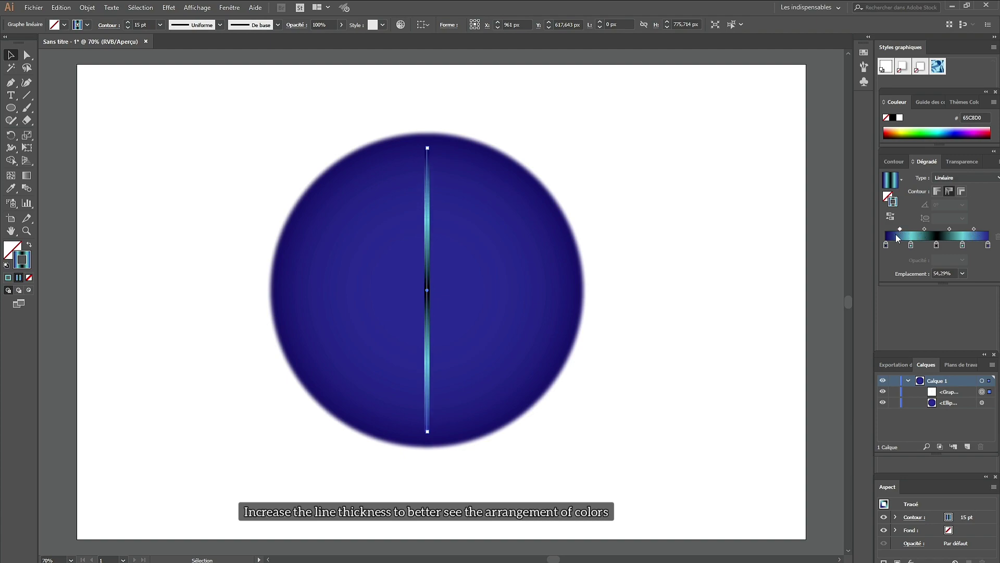
drag(886, 244, 896, 230)
double_click(889, 245)
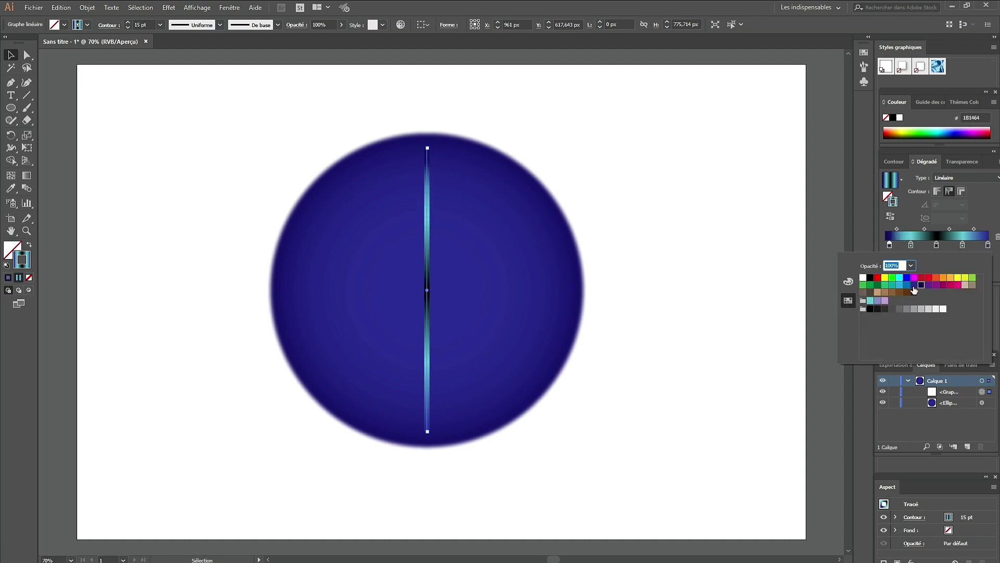
click(913, 290)
drag(988, 245, 976, 229)
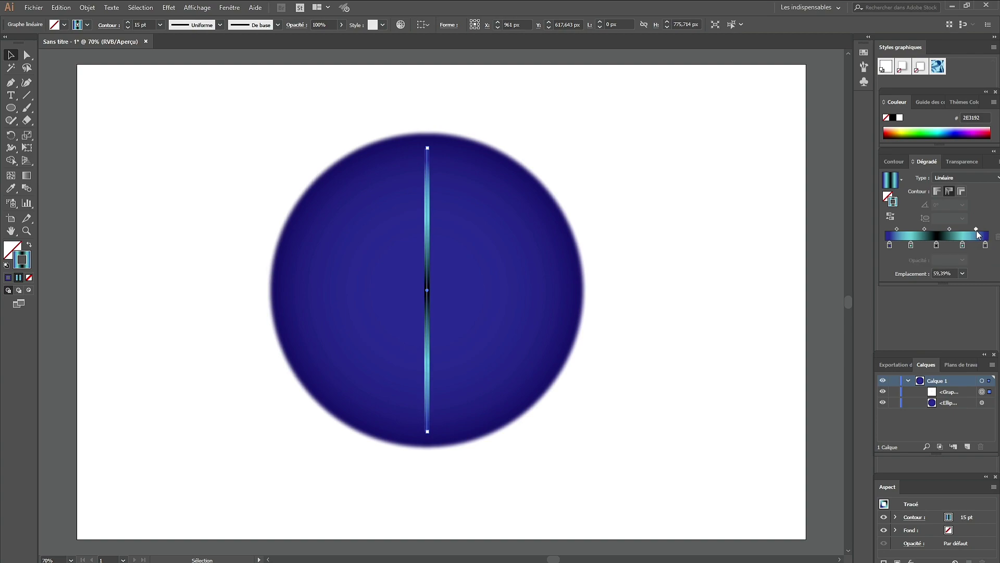
Step: Taper the line at both ends and thin its stroke to 2 pt
click(220, 24)
click(202, 61)
click(129, 27)
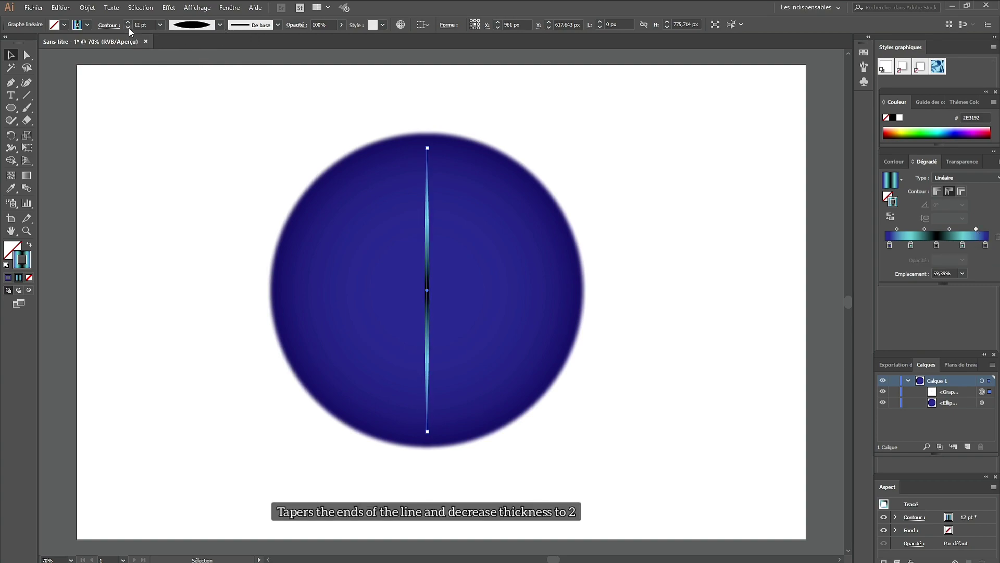
click(130, 27)
click(129, 27)
text(2)
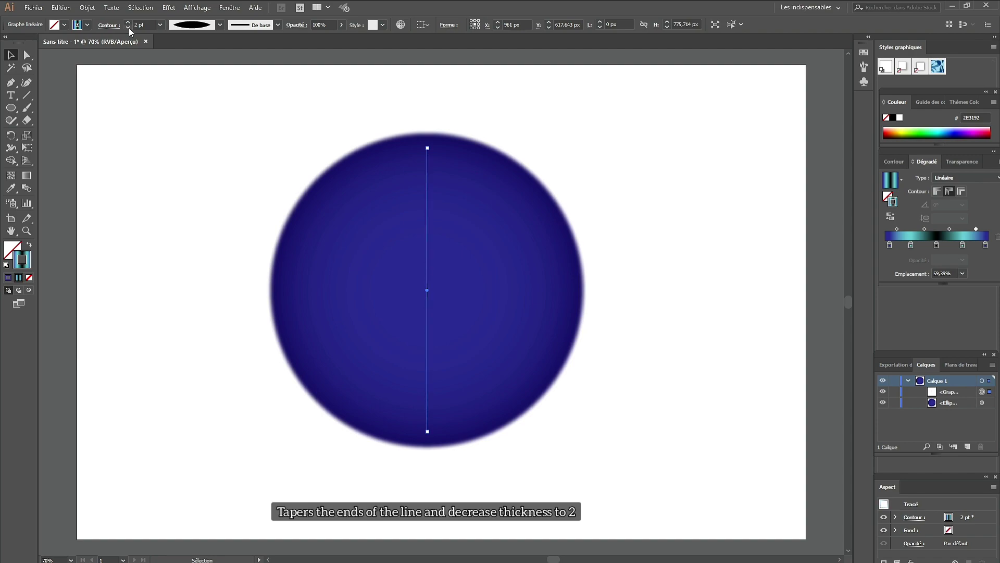
click(169, 7)
mouse_move(213, 84)
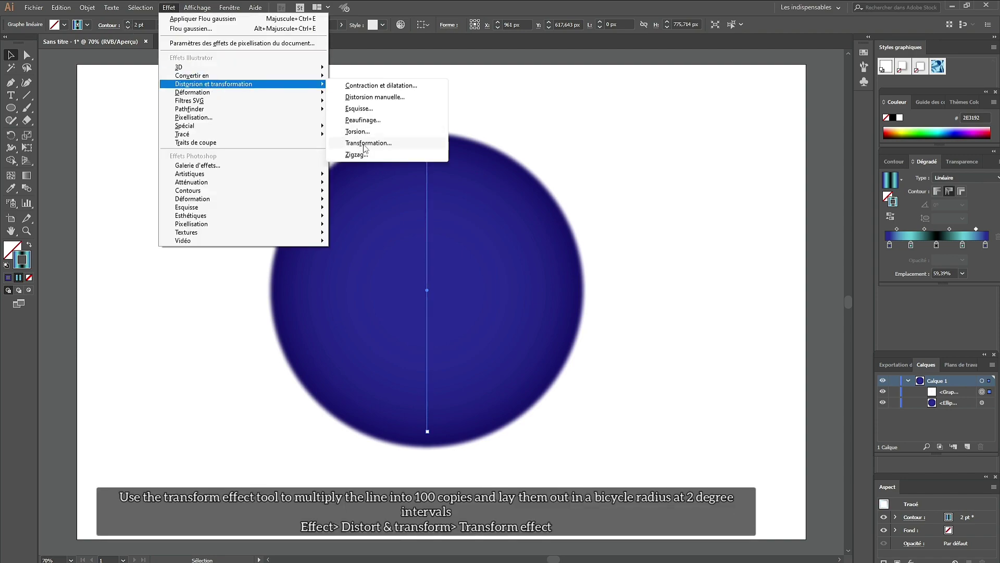
Step: Apply a Transform effect to the line with 100 copies rotated 2° each
click(414, 142)
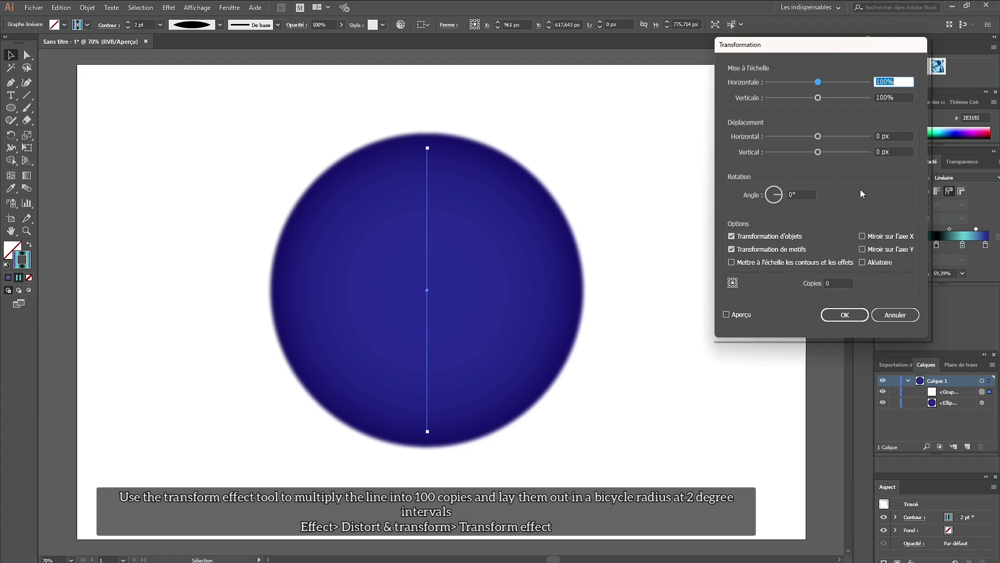
click(832, 283)
text(100)
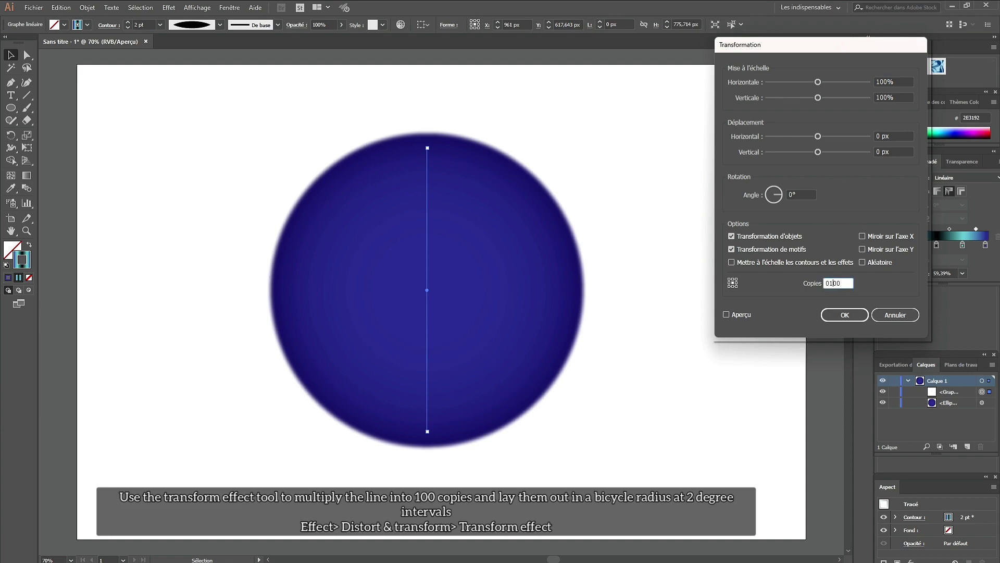
click(726, 314)
click(803, 195)
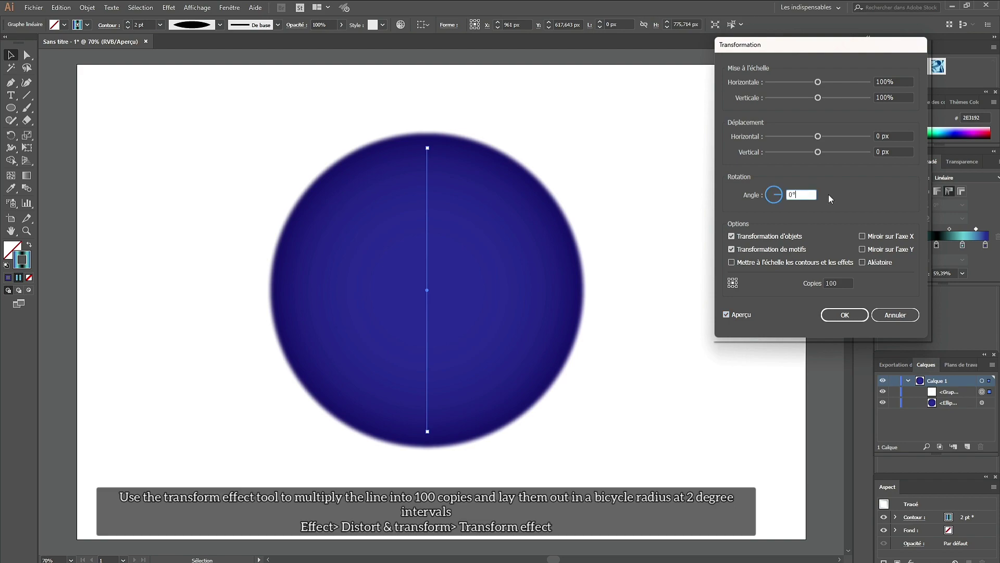
key(Down)
key(Down)
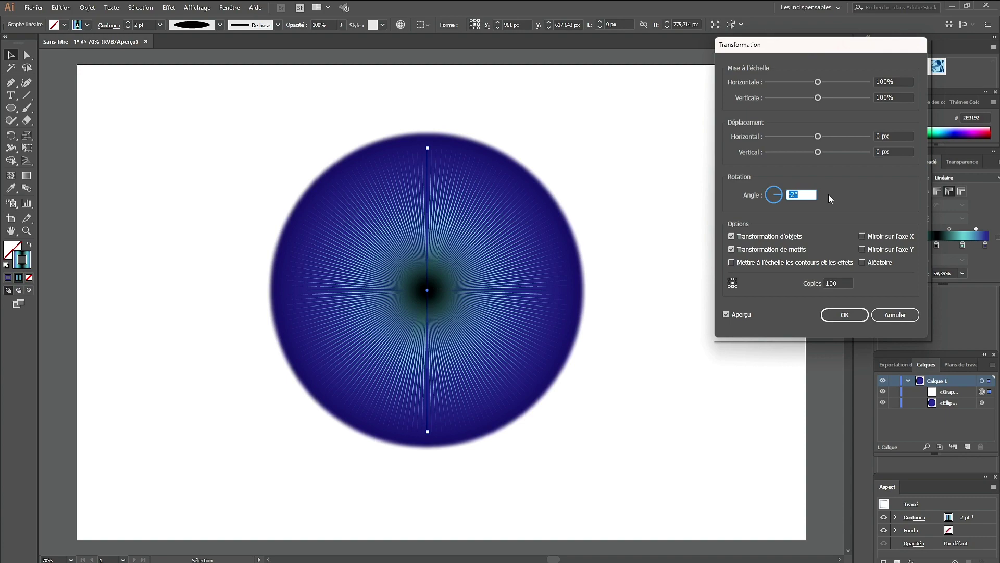
click(845, 315)
Step: Apply a 6° Twist effect to the radiating rays
click(169, 8)
mouse_move(213, 83)
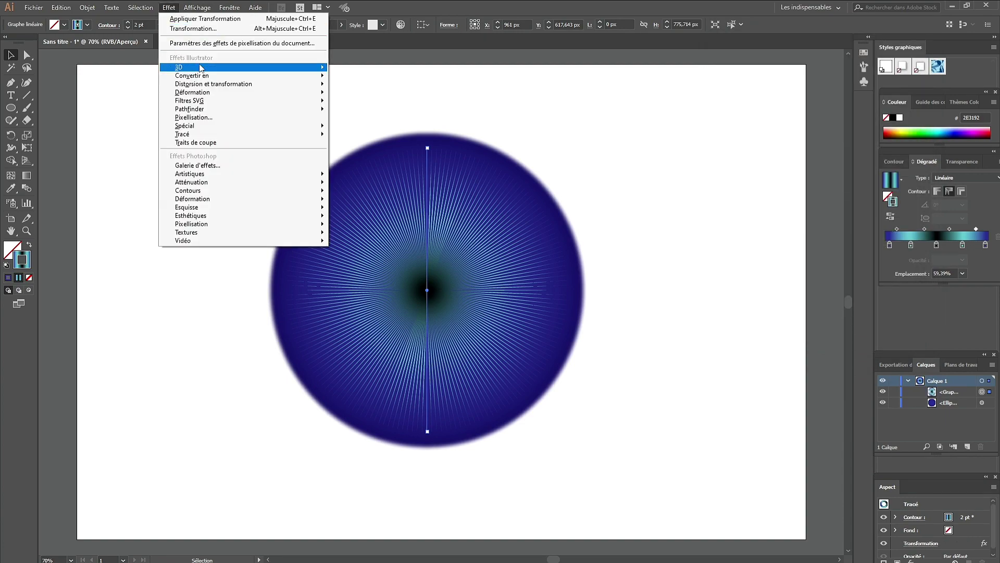
click(357, 131)
drag(474, 246, 635, 207)
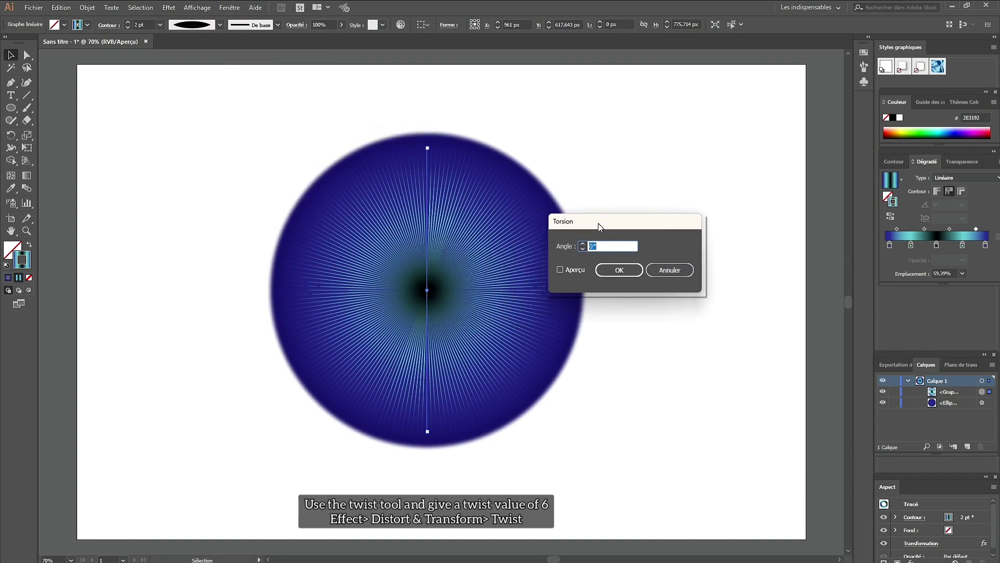
click(617, 230)
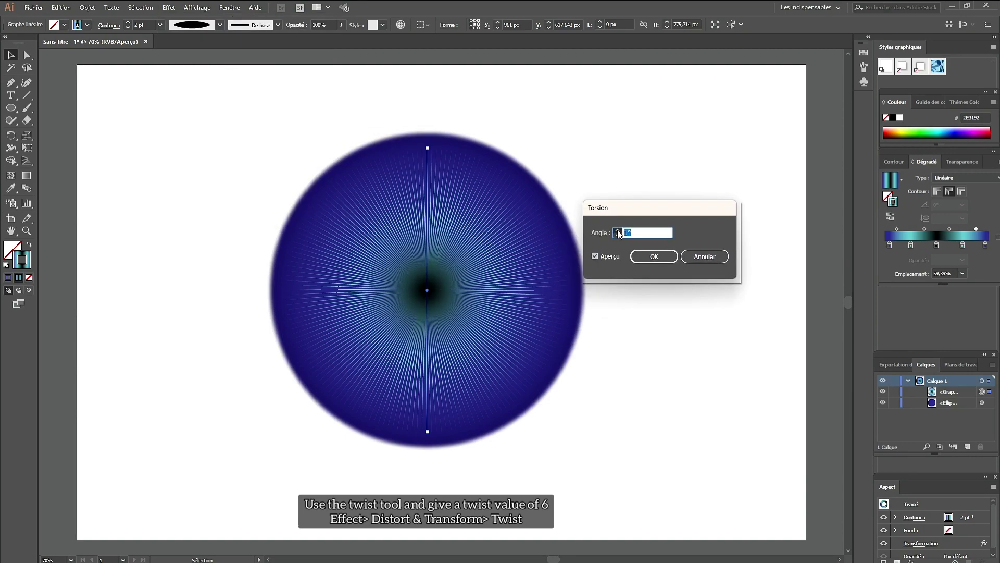
click(618, 230)
click(617, 230)
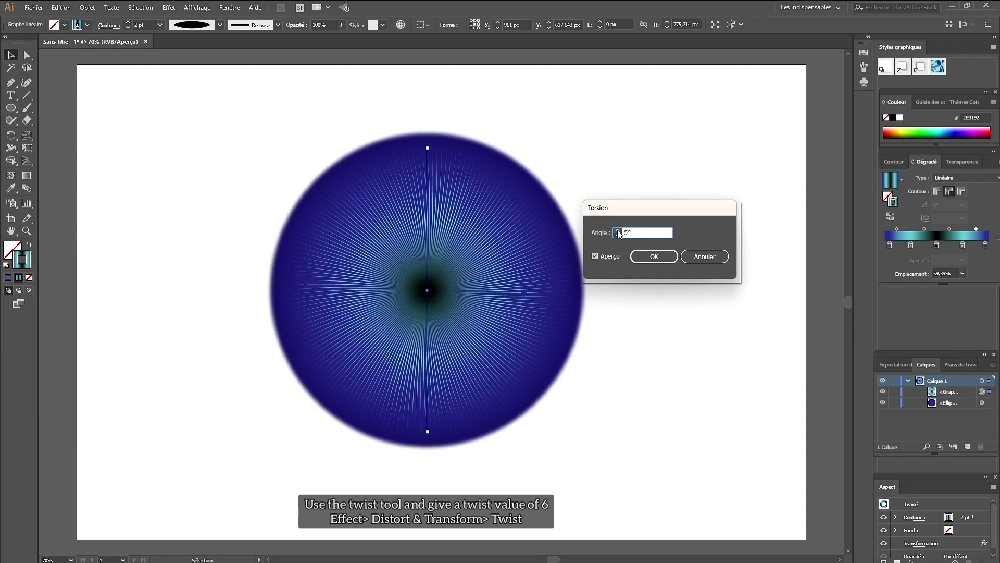
click(617, 230)
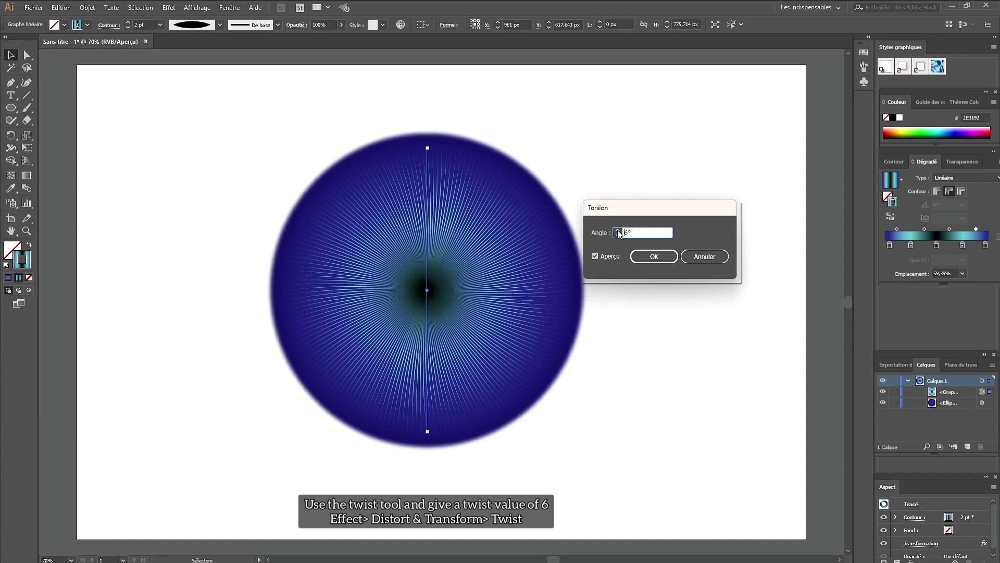
click(648, 257)
click(169, 8)
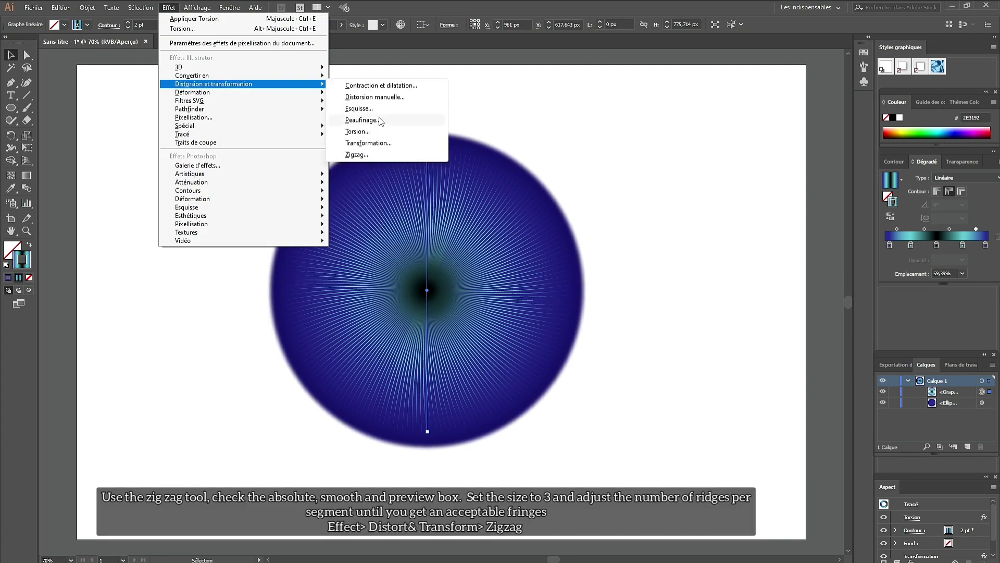
Step: Preview a smooth 3 px Zigzag on the rays with 7 ridges per segment
click(357, 154)
click(637, 254)
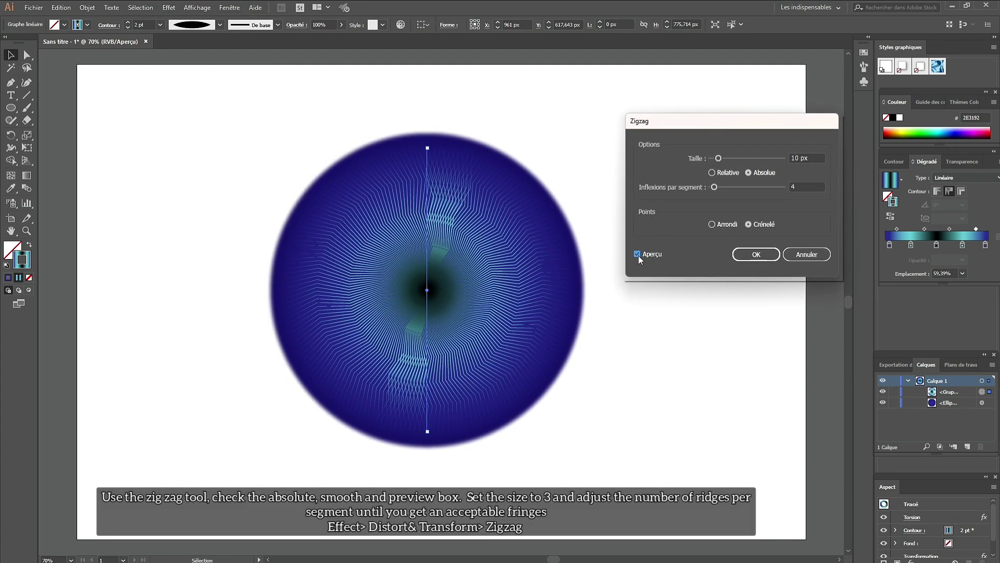
click(712, 224)
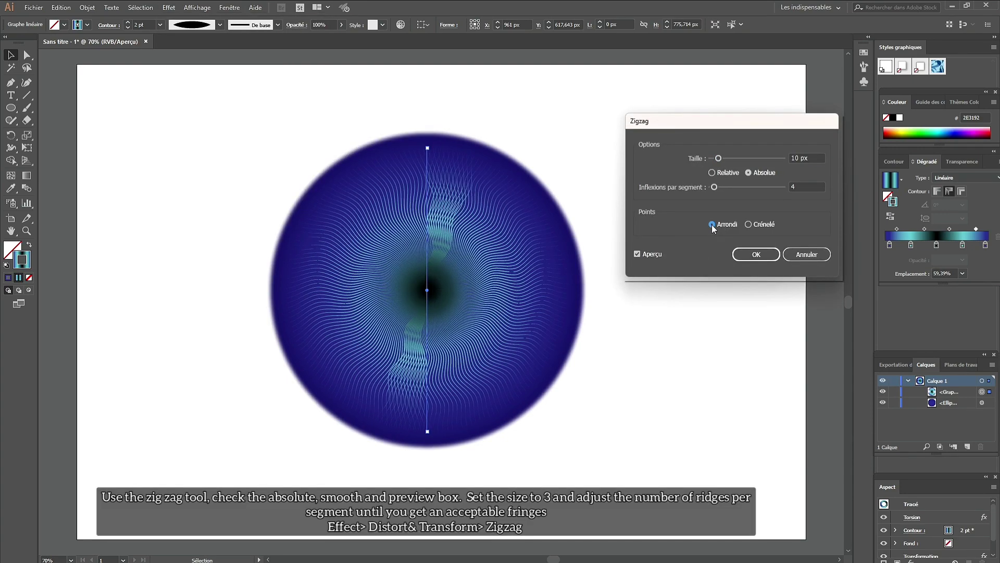
drag(718, 157, 716, 158)
key(Down)
key(Down)
key(Down)
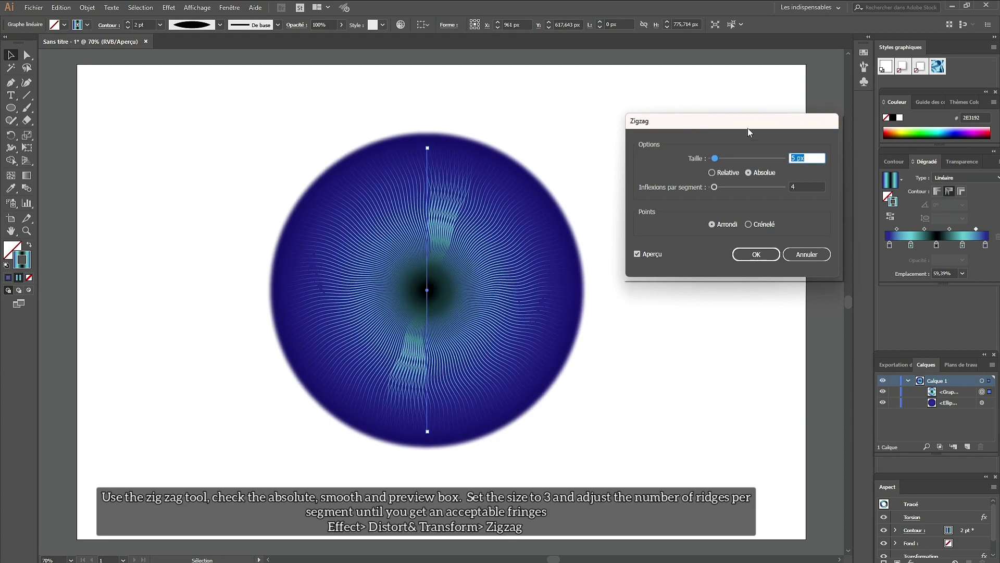
key(Down)
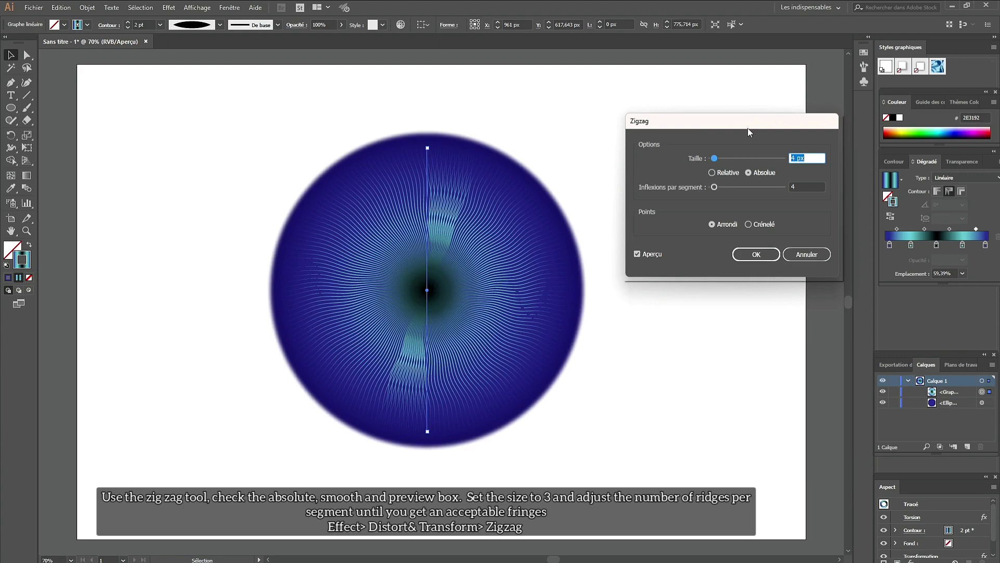
key(Down)
drag(714, 186, 716, 188)
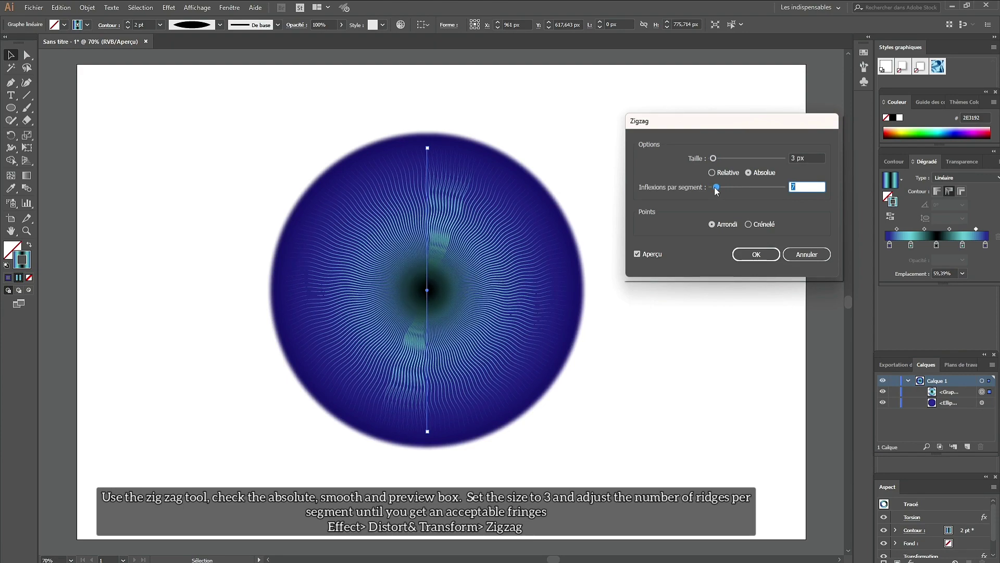
key(Up)
key(Down)
key(Down)
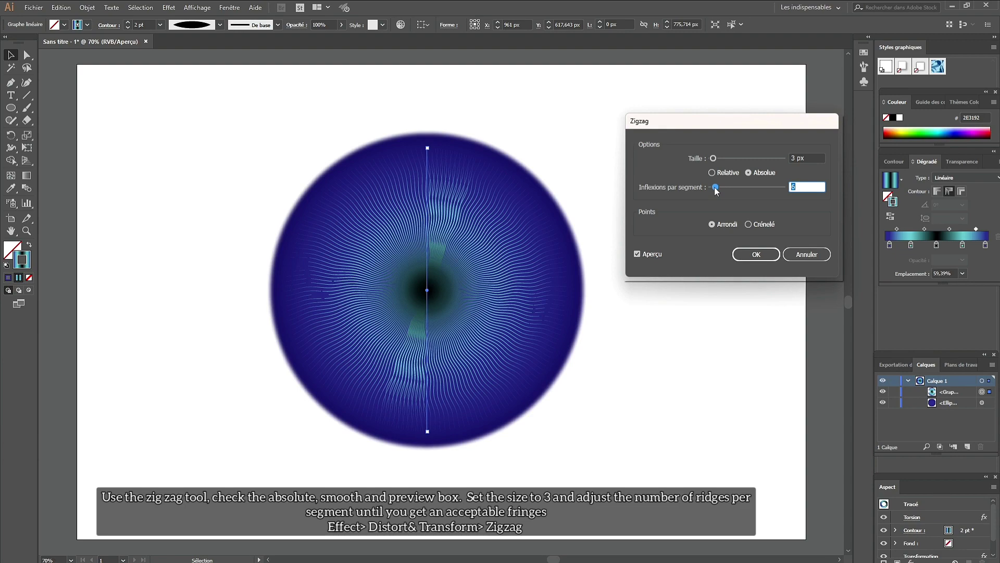
Step: Apply the zigzag, then copy the wavy ray group and paste it in place
click(755, 255)
click(61, 8)
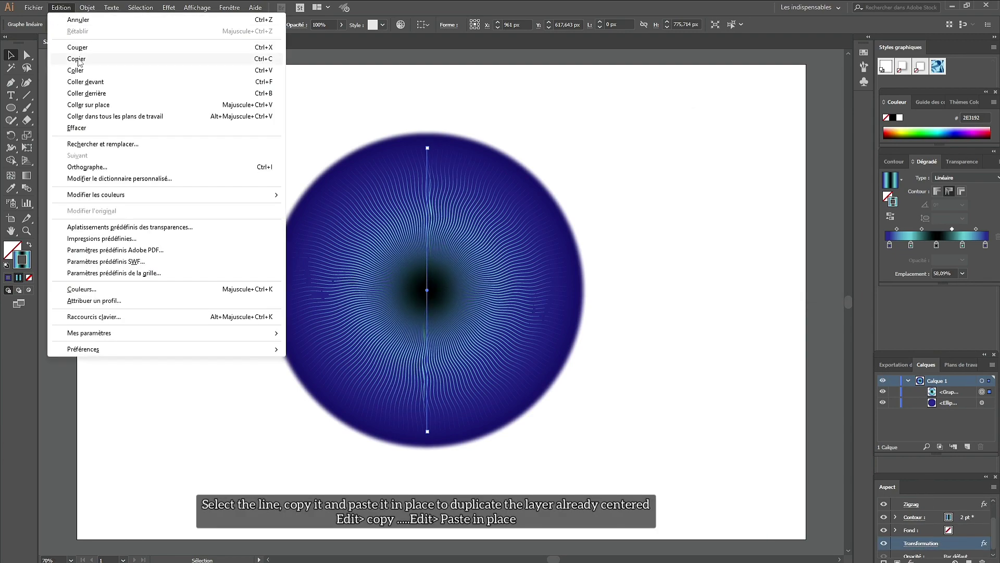
click(78, 61)
click(61, 7)
click(88, 105)
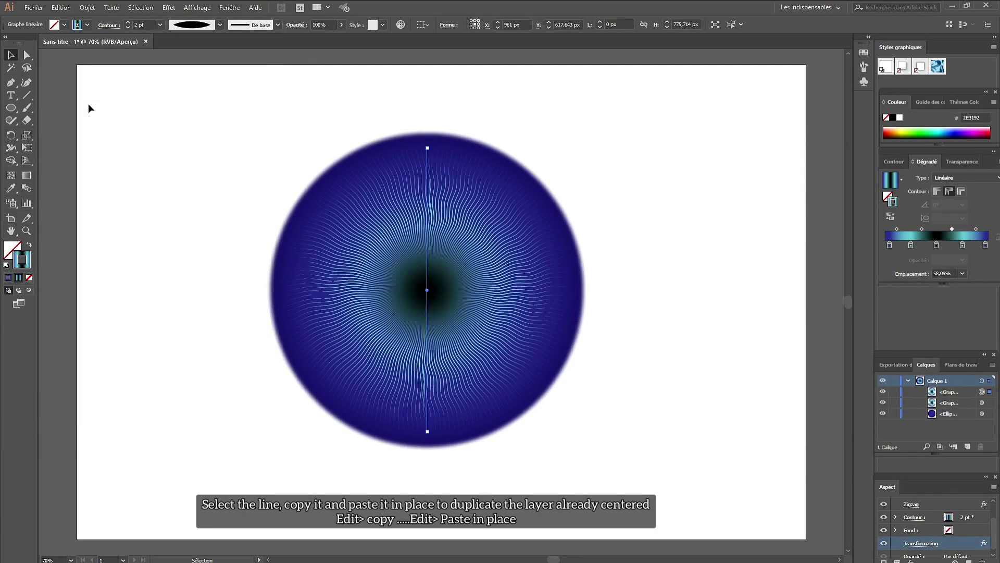
Step: Reverse the copy's twist to -6° and rotate it between the original rays
click(11, 135)
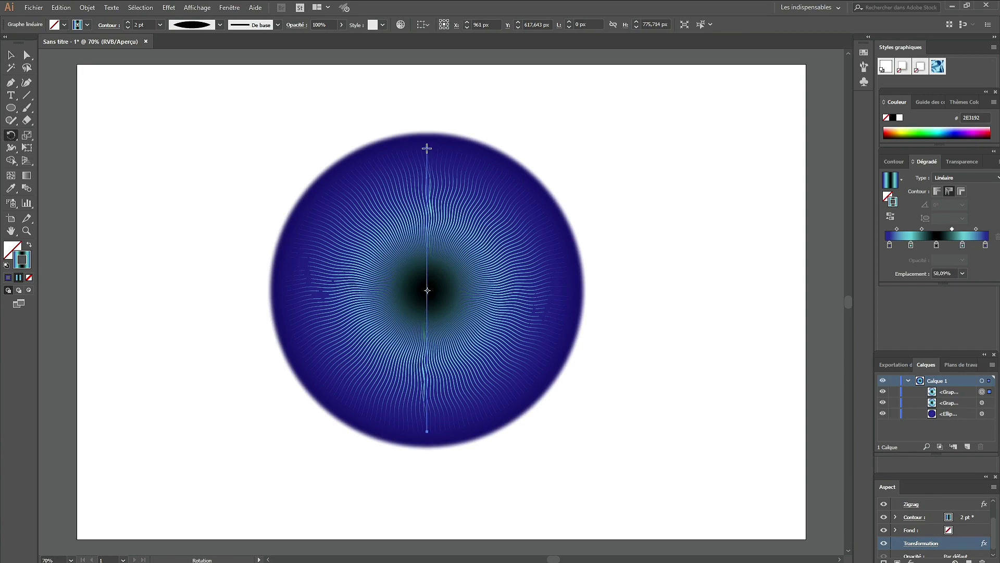
drag(427, 149, 430, 149)
scroll(926, 543, down, 1)
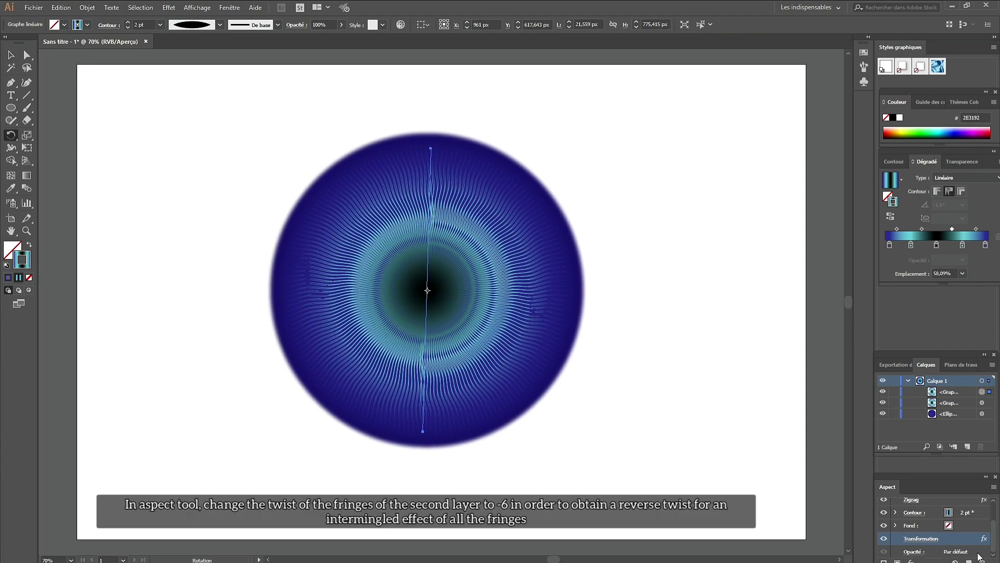
click(994, 501)
scroll(886, 505, up, 1)
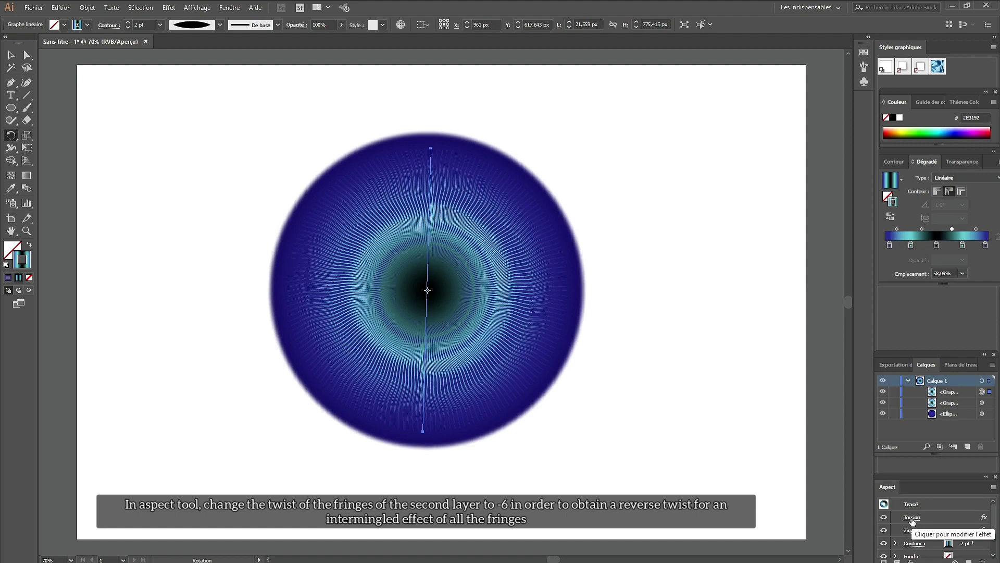
click(912, 517)
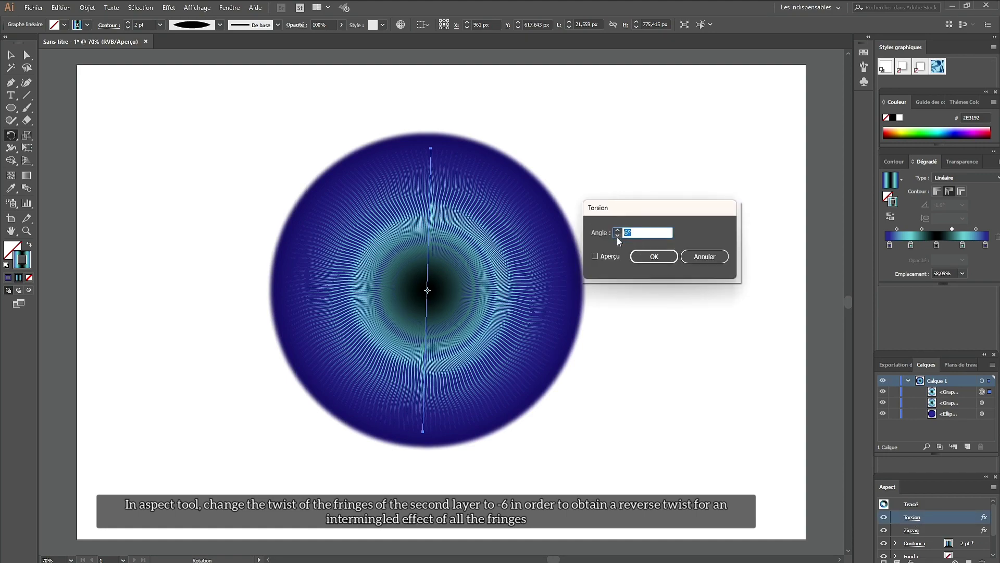
text(-6)
click(645, 258)
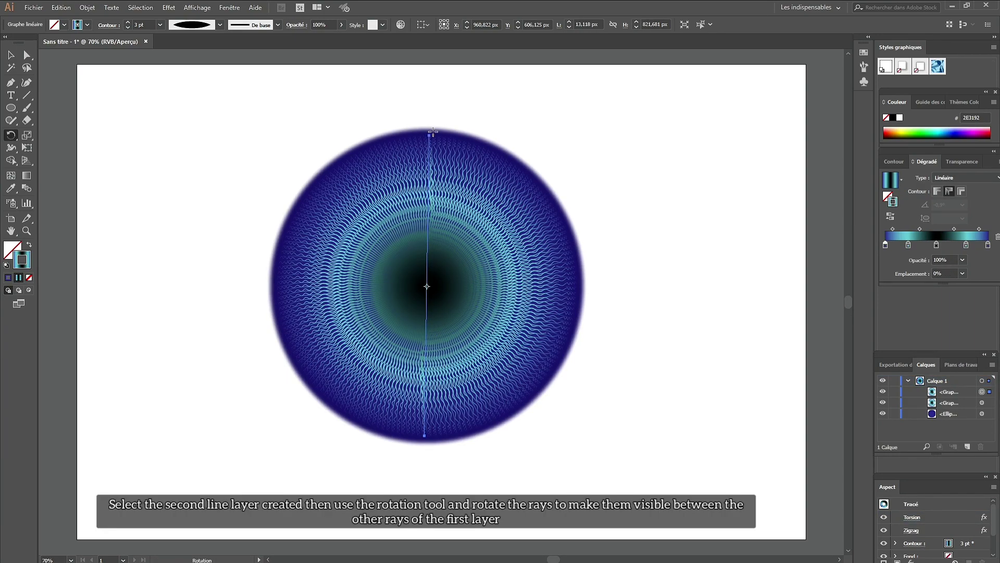
drag(429, 135, 318, 288)
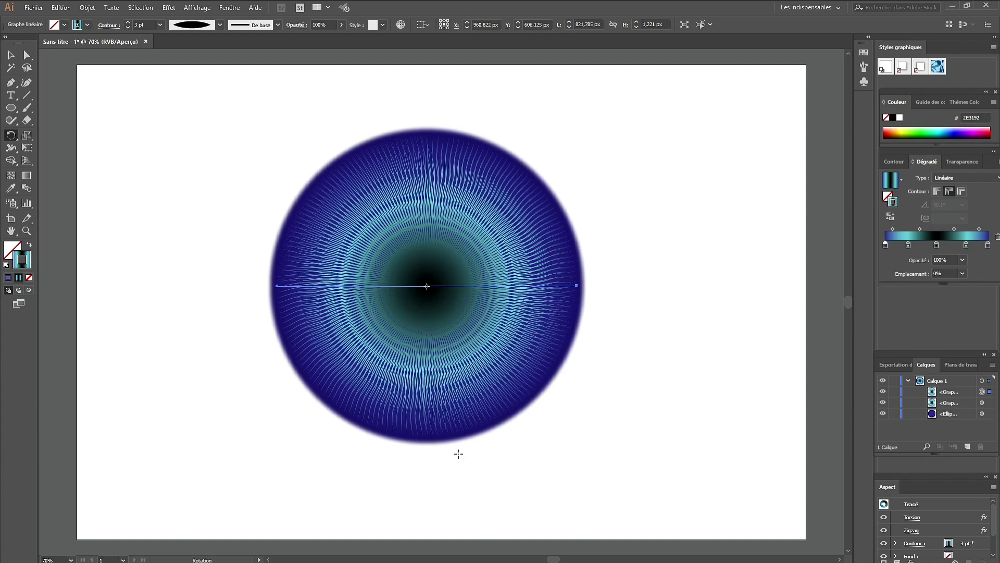
Step: Make the second and fourth stroke gradient stops white
double_click(909, 245)
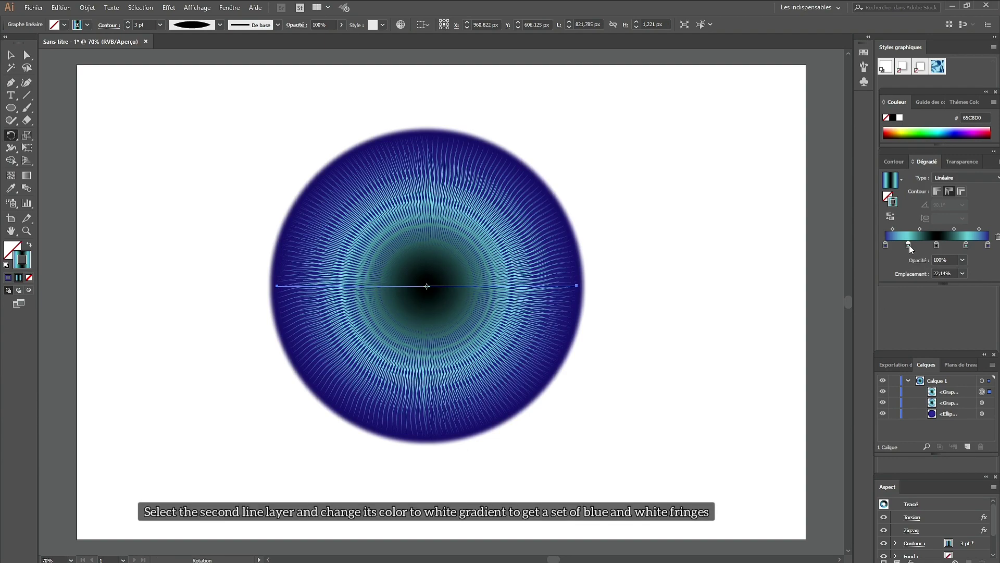
click(862, 277)
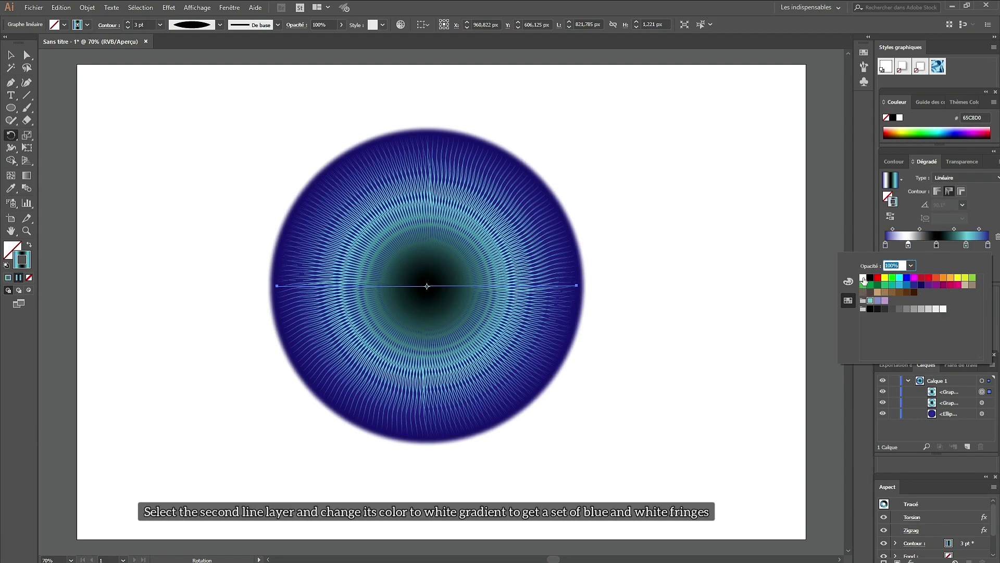
double_click(966, 245)
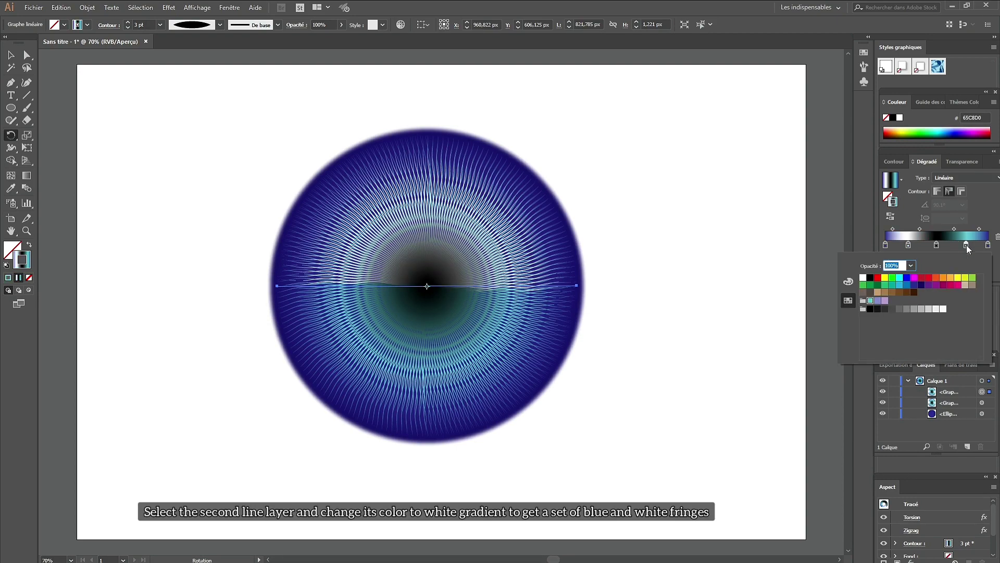
click(862, 278)
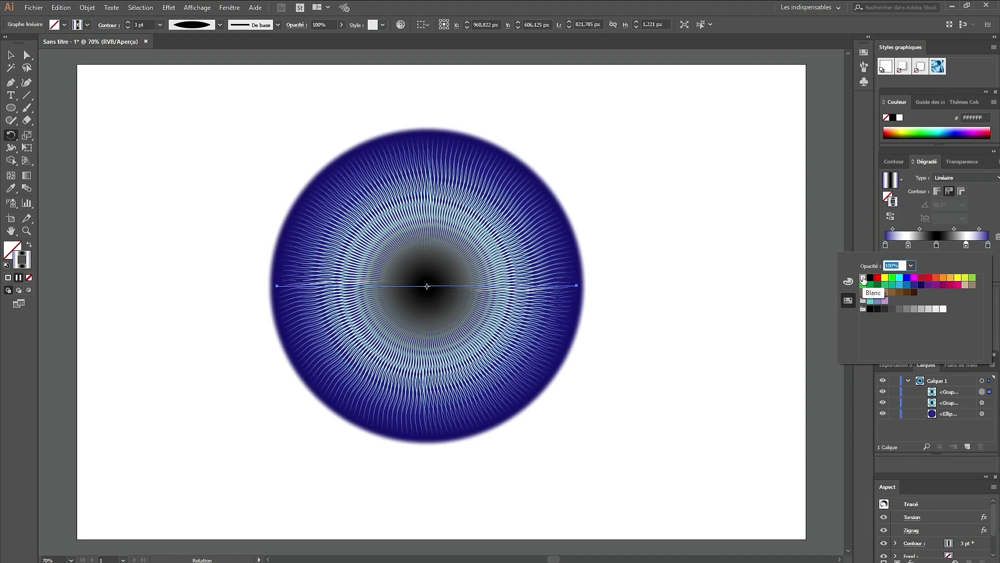
Step: Select both ray groups and expand their appearance, zooming in on the upper iris
key(Escape)
key(ctrl+a)
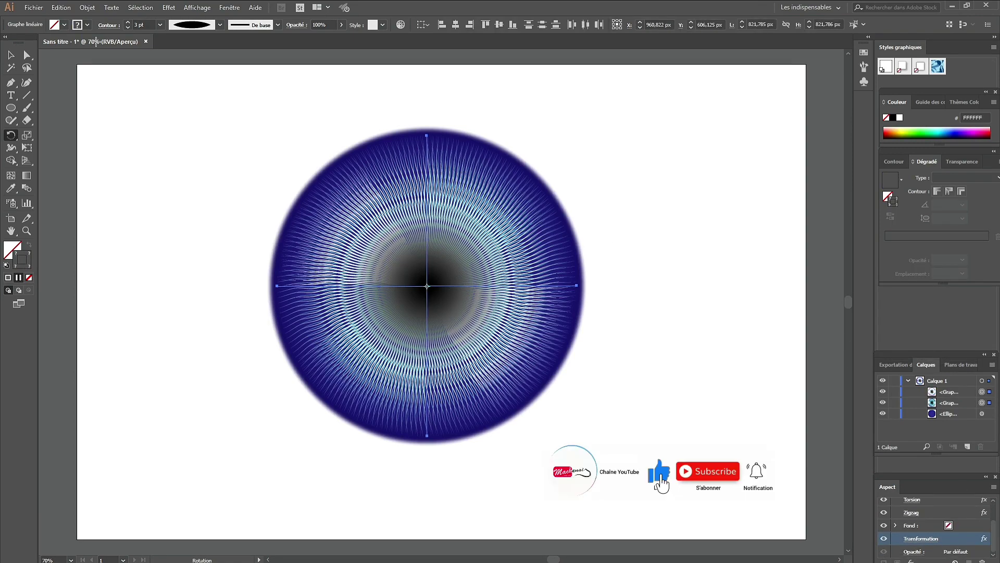
click(61, 7)
click(120, 134)
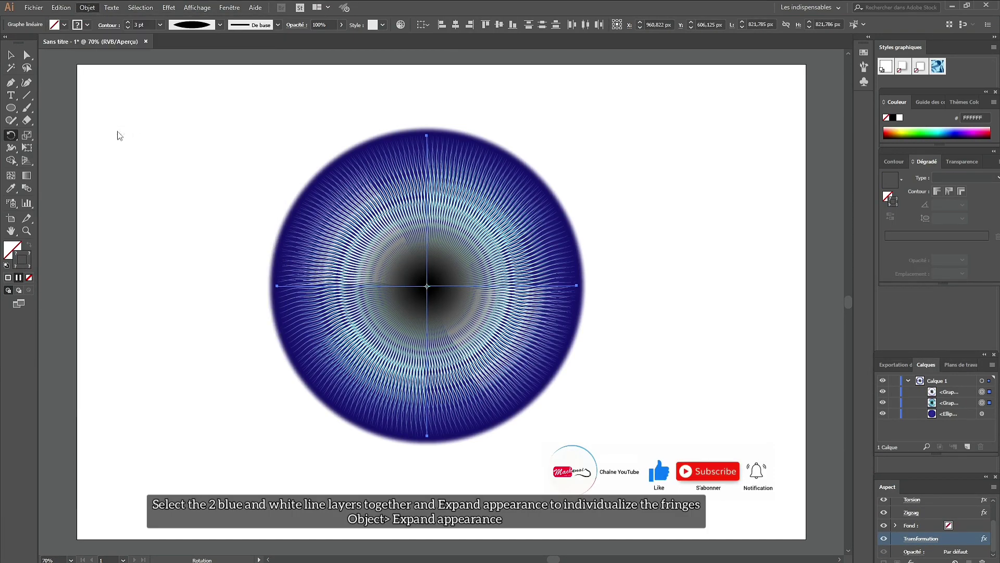
key(z)
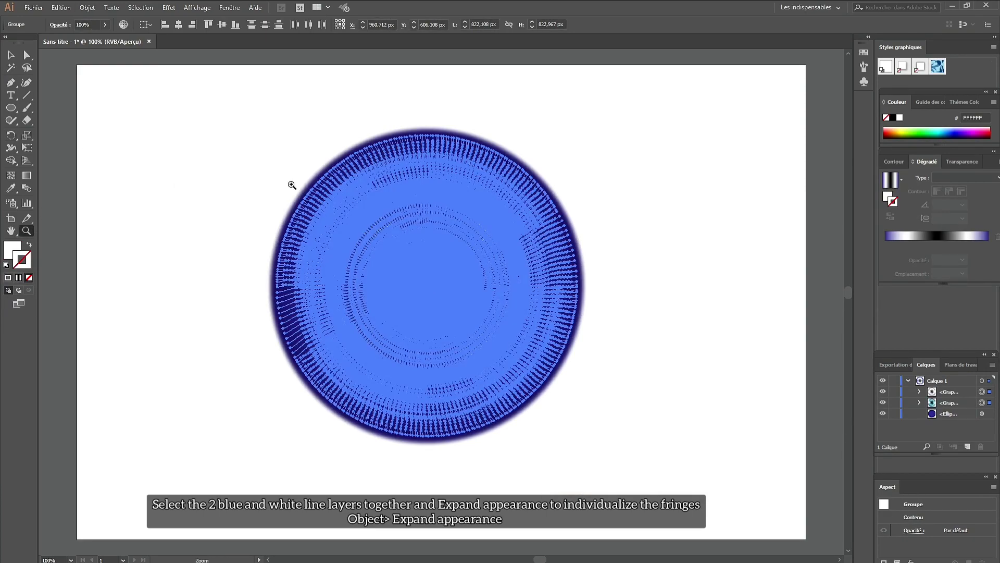
click(291, 185)
click(636, 480)
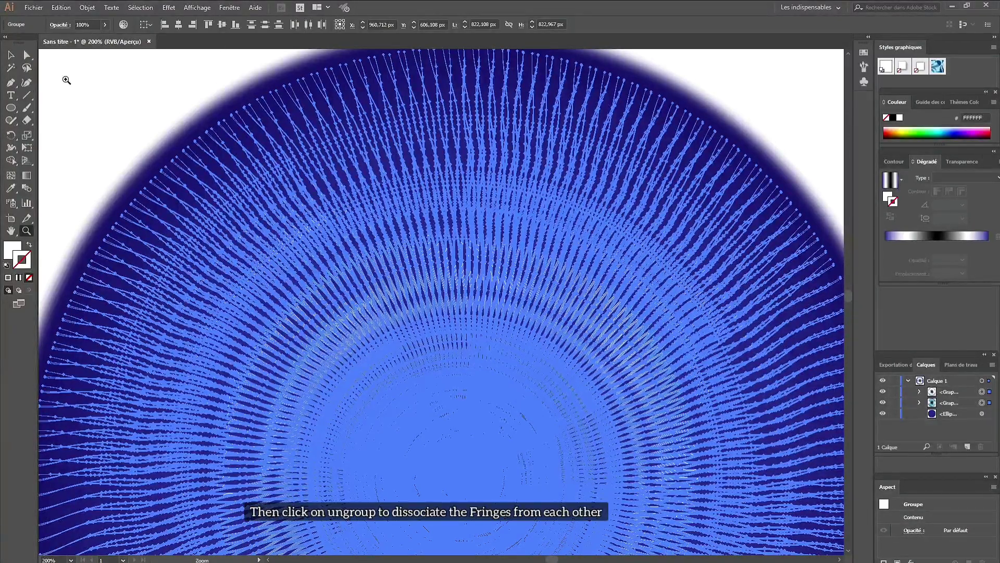
Step: Ungroup the expanded fringes into separate pieces
click(87, 8)
click(120, 59)
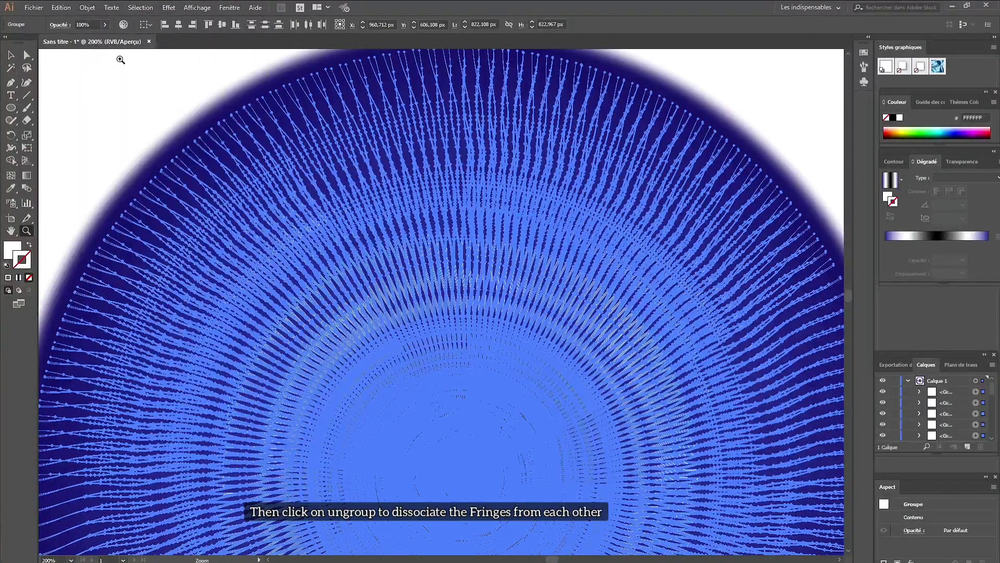
click(169, 7)
click(193, 28)
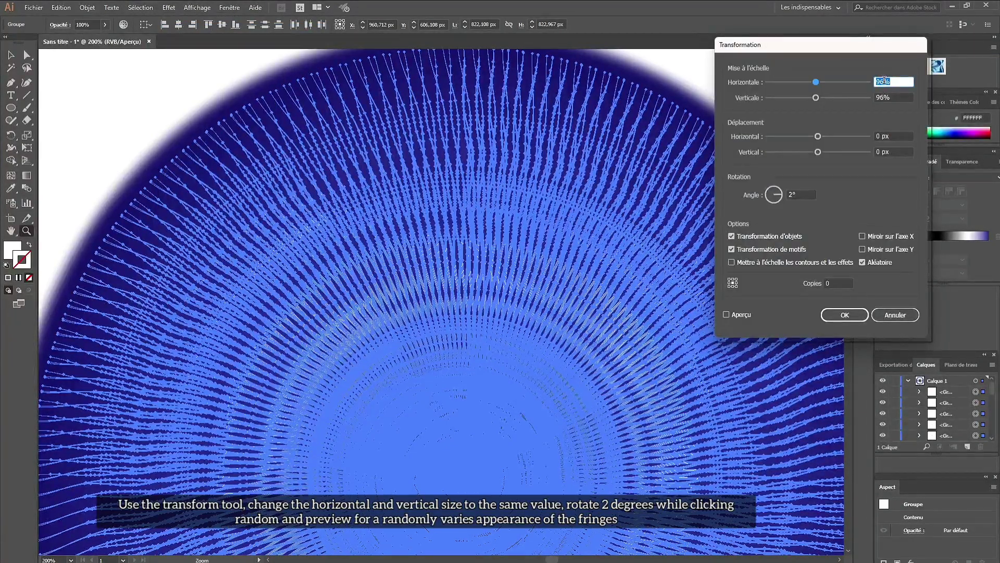
text(9)
text(4)
Step: Apply a random Transform scaling the fringes to 92% horizontally and vertically with a 2° angle
double_click(884, 97)
text(9)
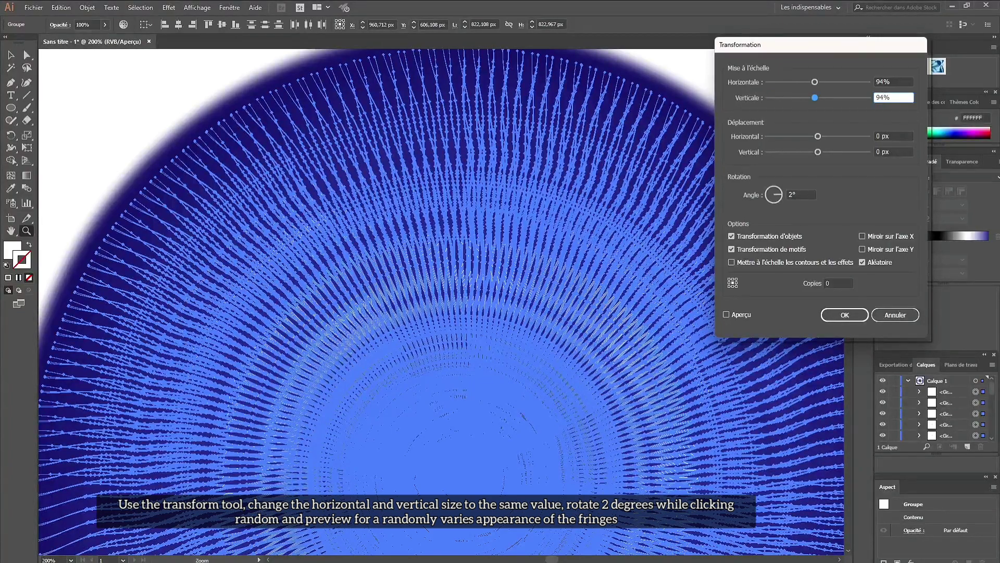
click(726, 316)
click(727, 314)
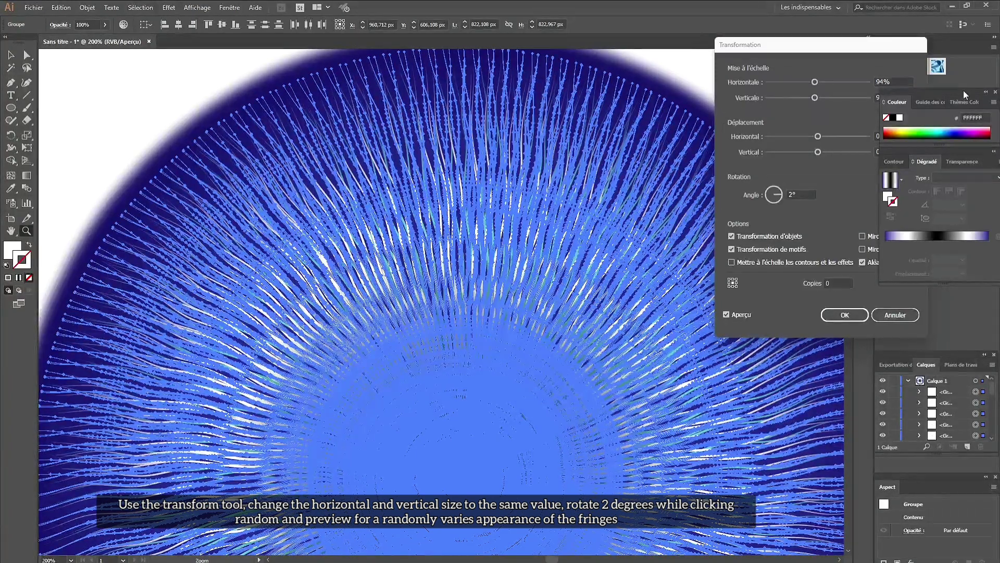
click(884, 82)
key(BackSpace)
text(2)
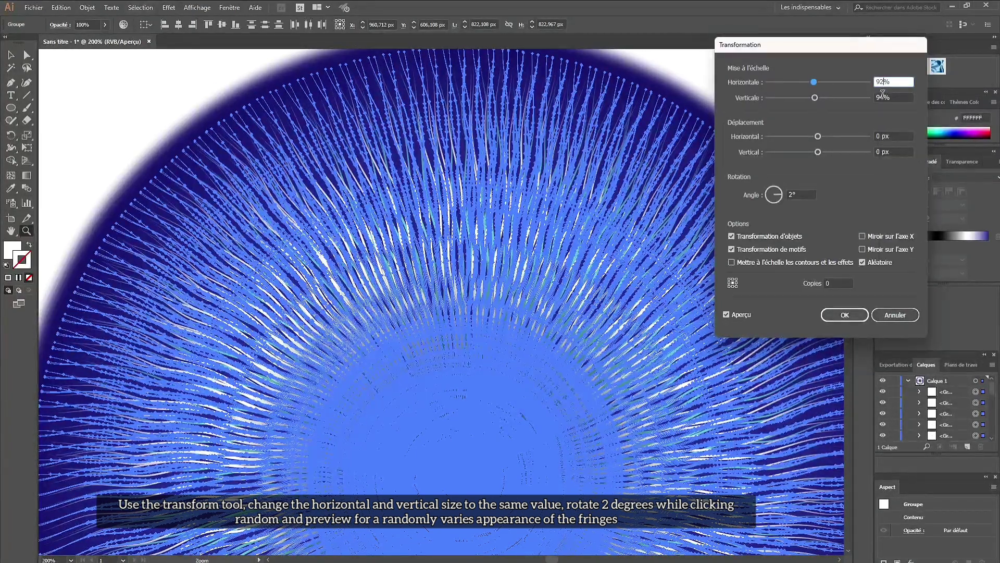
click(884, 97)
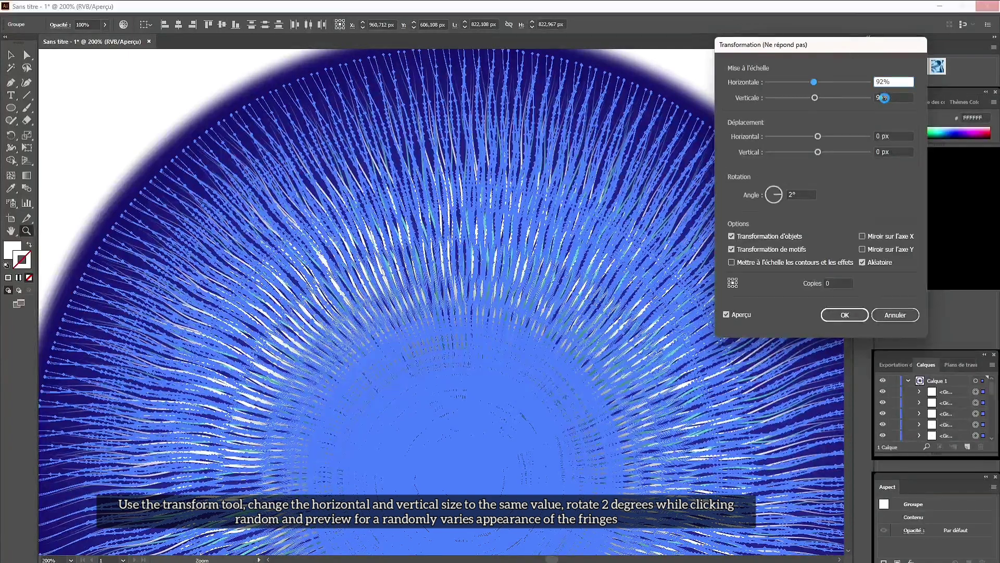
key(BackSpace)
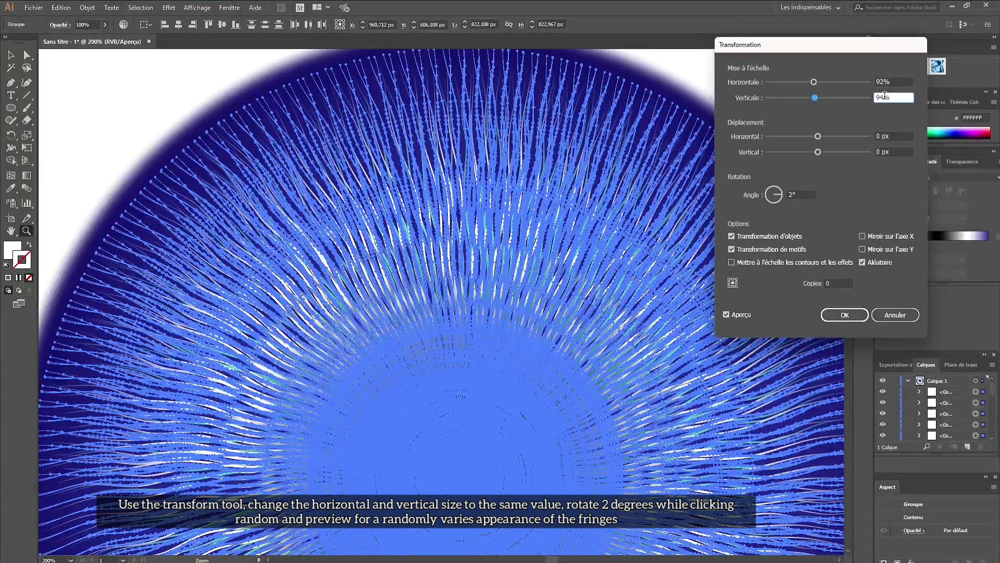
text(2)
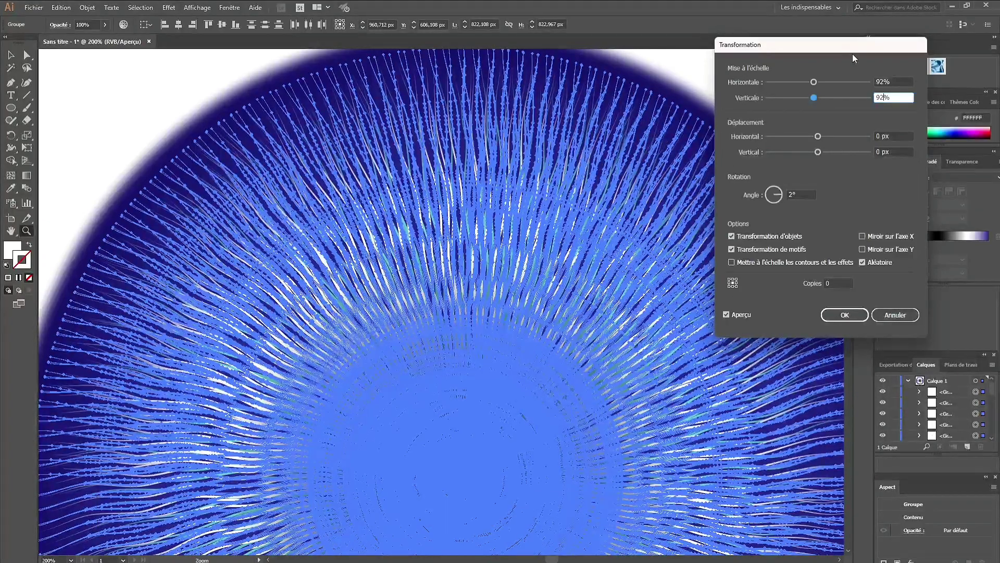
click(831, 320)
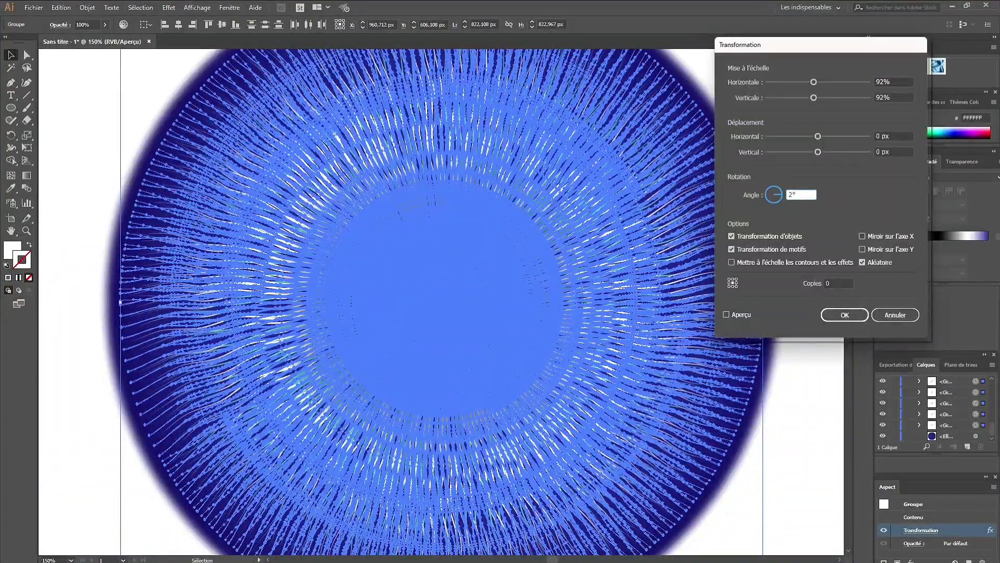
click(726, 315)
click(833, 310)
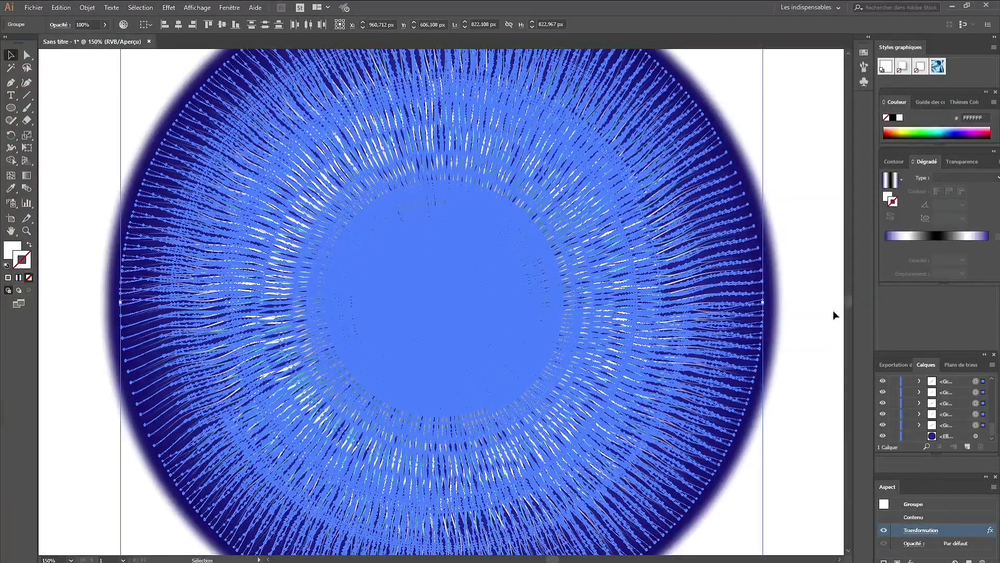
Step: Change the iris circle's inner gradient stop to a lighter blue swatch
click(976, 436)
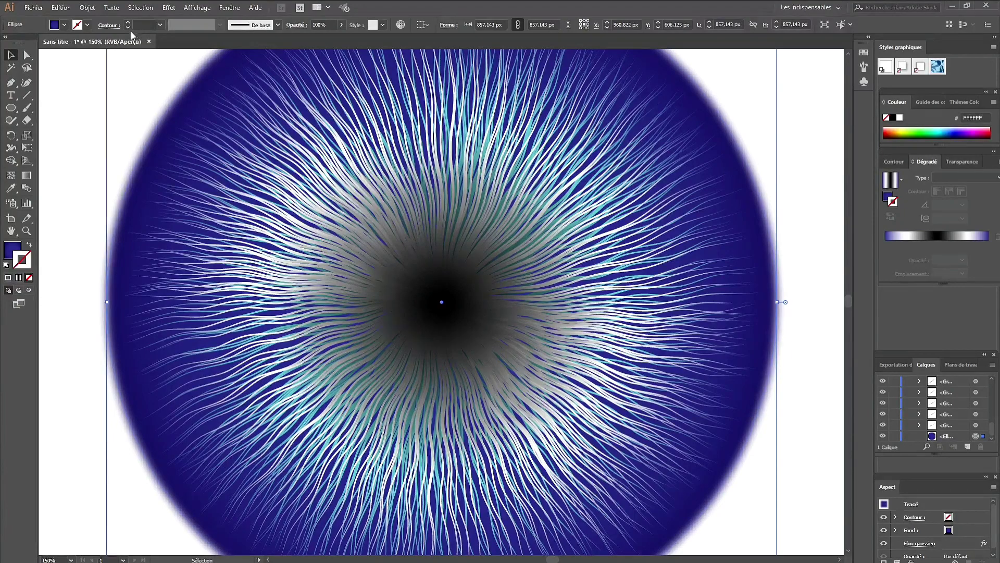
click(801, 138)
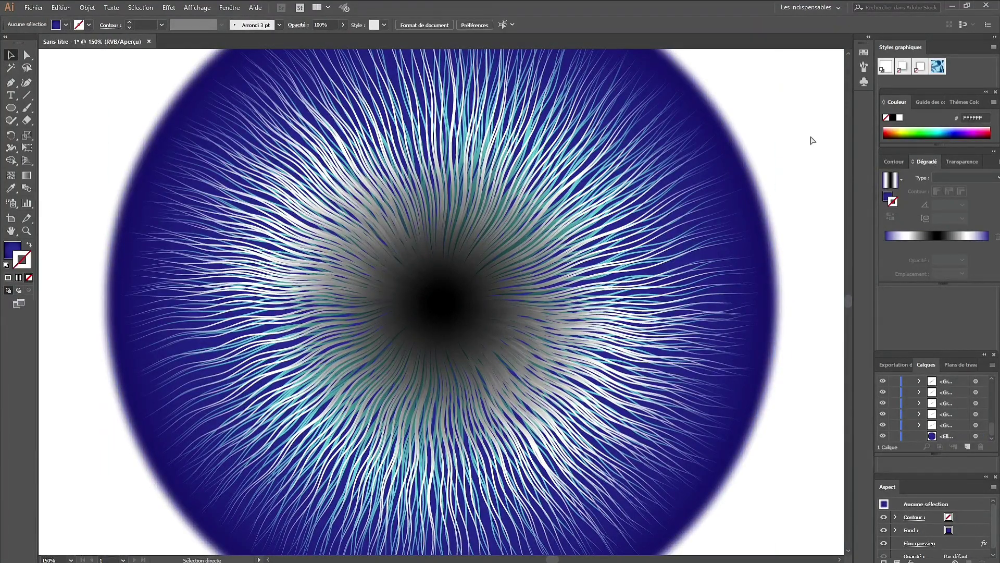
key(ctrl+minus)
key(ctrl+minus)
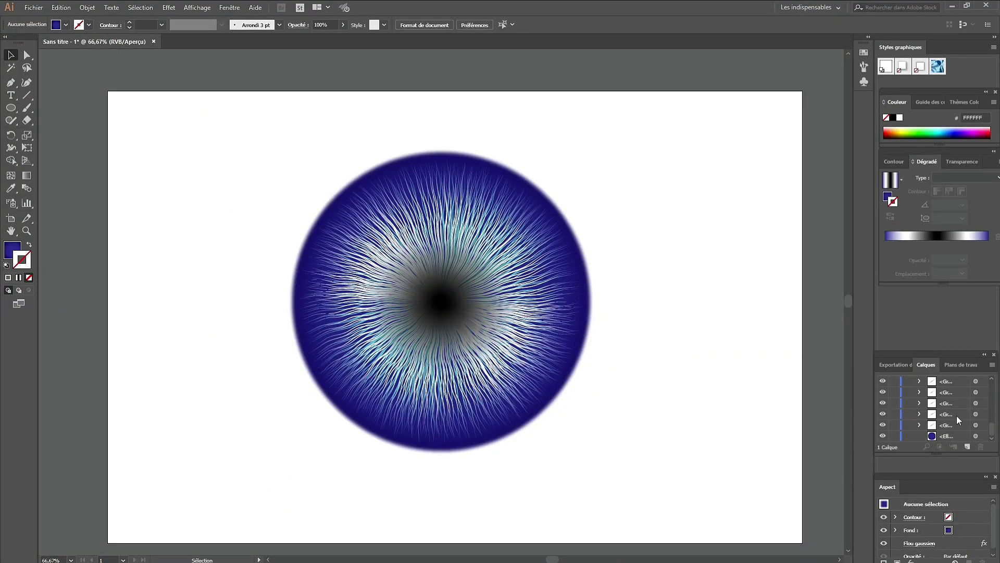
click(976, 436)
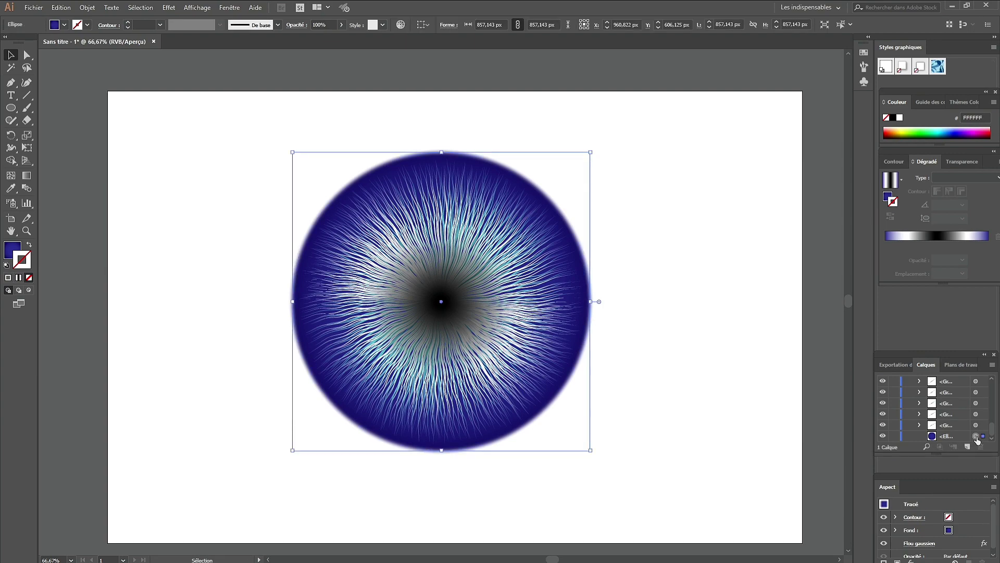
click(10, 248)
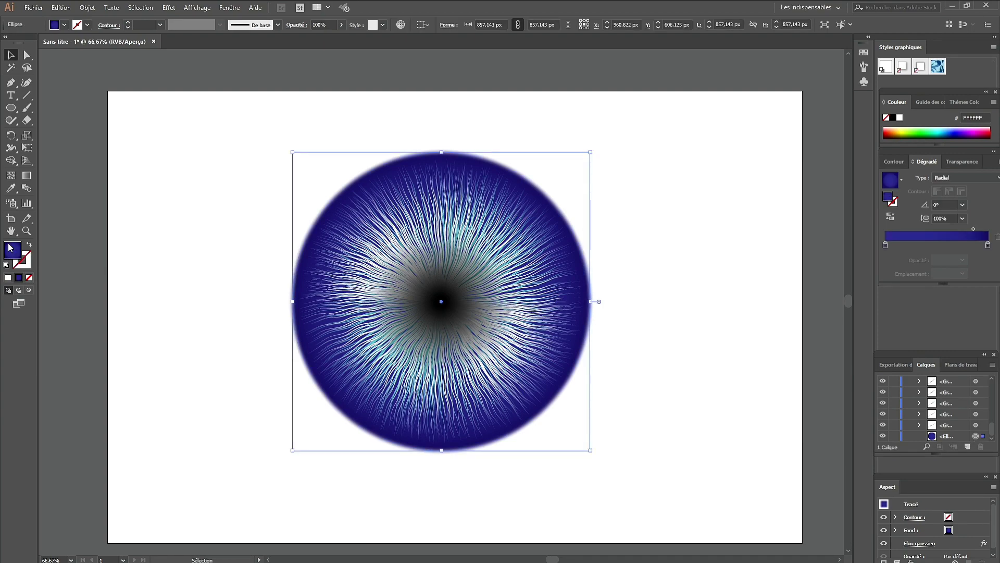
double_click(885, 244)
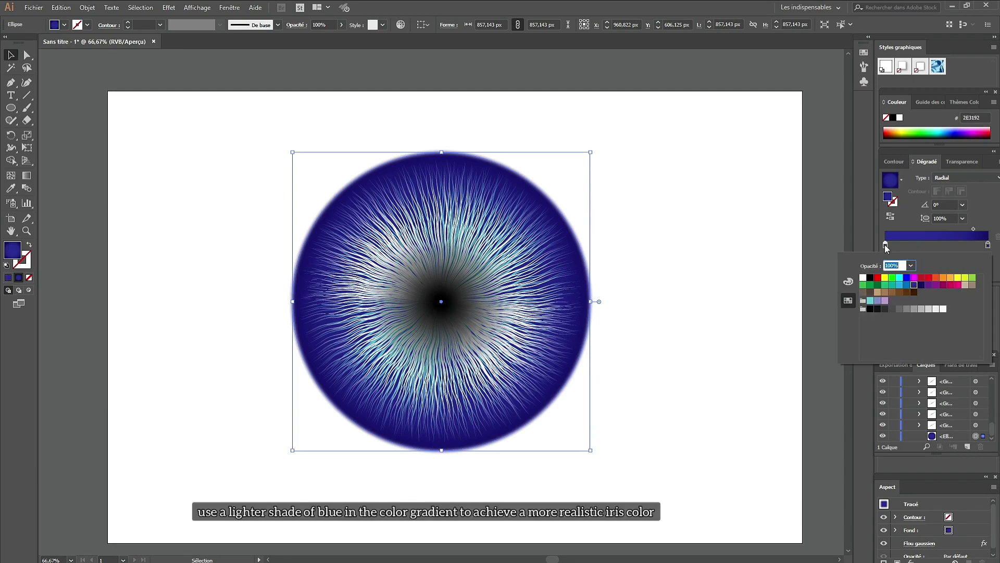
click(900, 285)
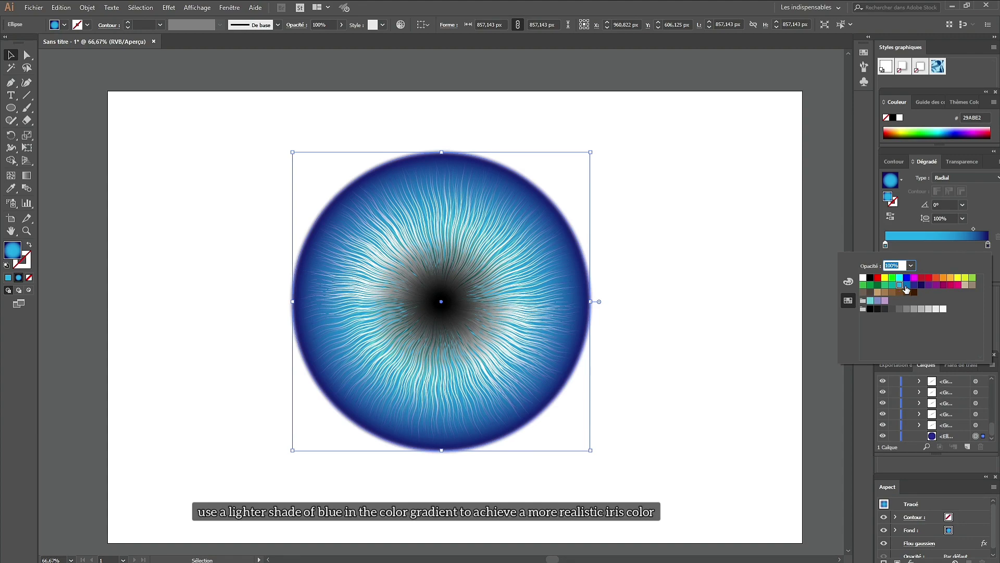
click(907, 285)
click(713, 125)
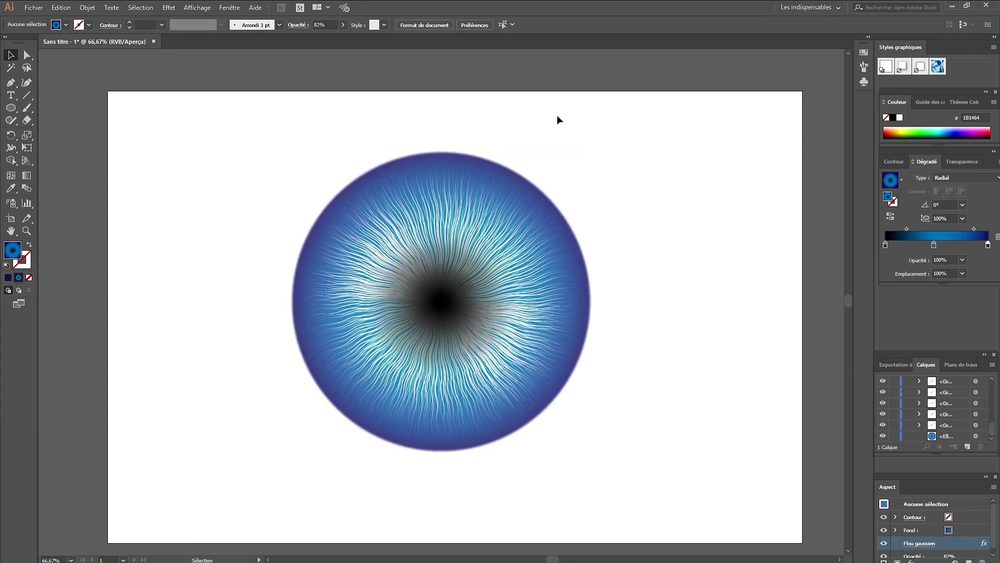
click(11, 107)
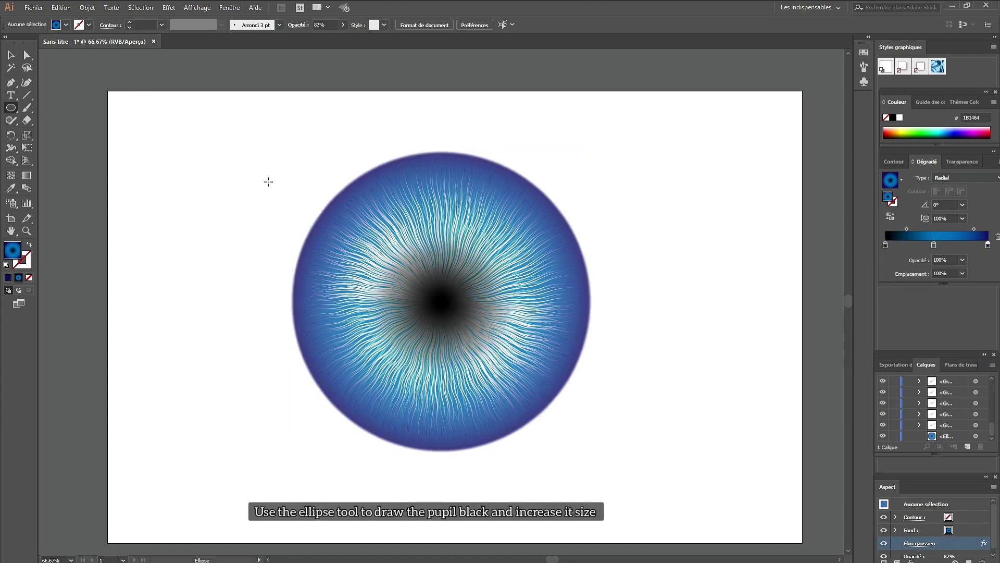
Step: Draw a circle, centre it on the iris, fill it solid black and enlarge it
drag(268, 181, 334, 247)
drag(302, 217, 445, 301)
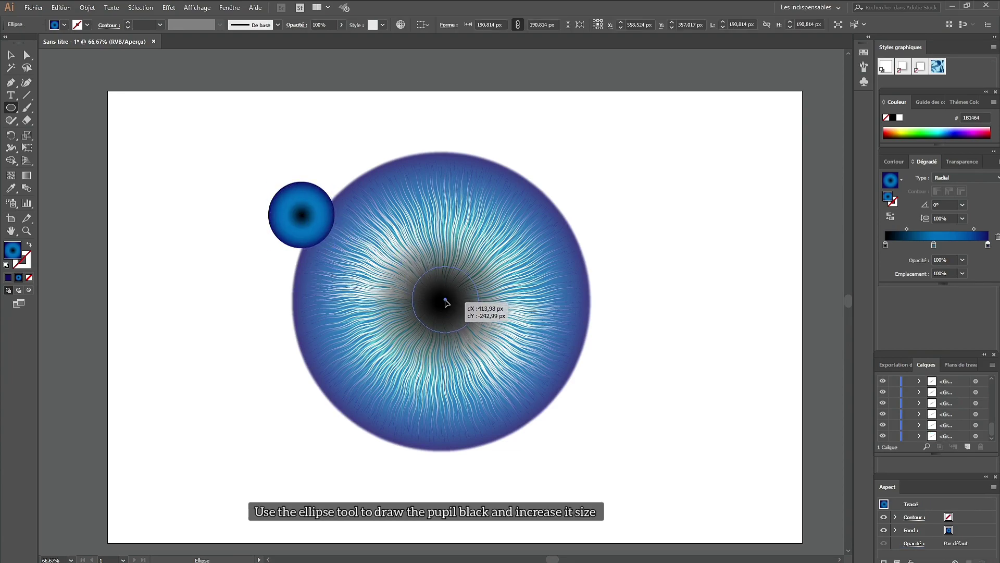
click(10, 55)
drag(227, 129, 628, 454)
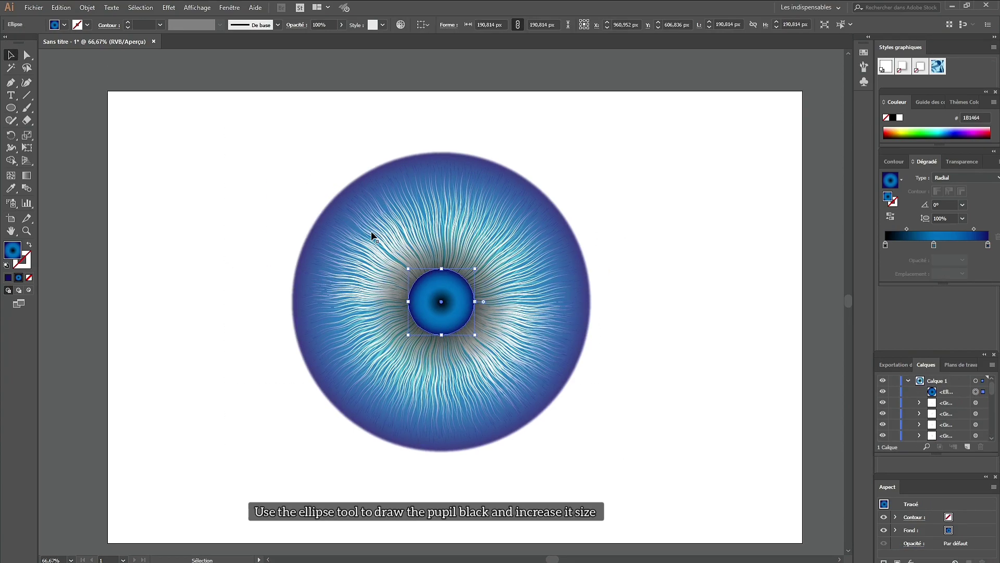
click(893, 117)
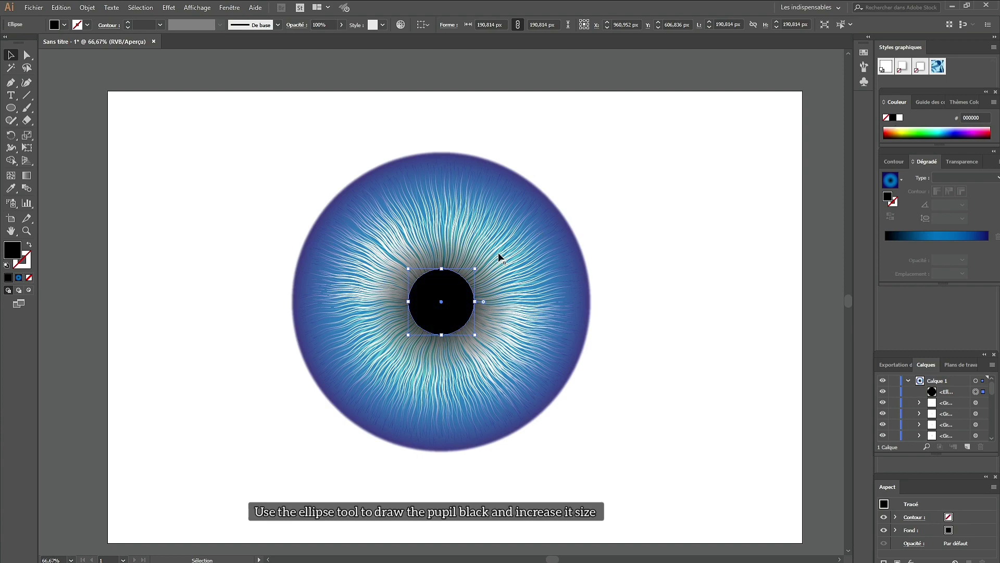
drag(475, 269, 480, 265)
click(221, 170)
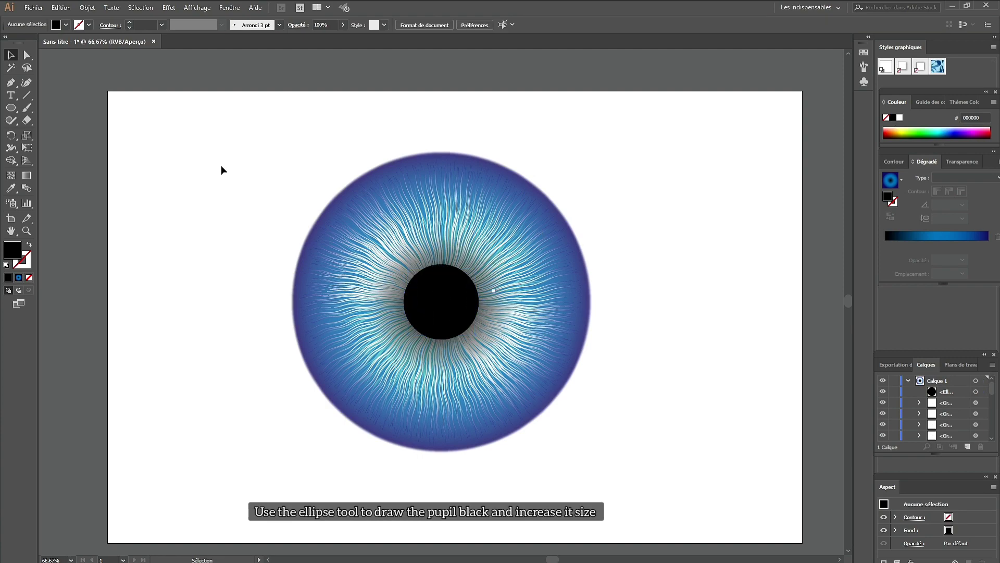
Step: Soften the black pupil with a 3.1 px Gaussian Blur
click(442, 315)
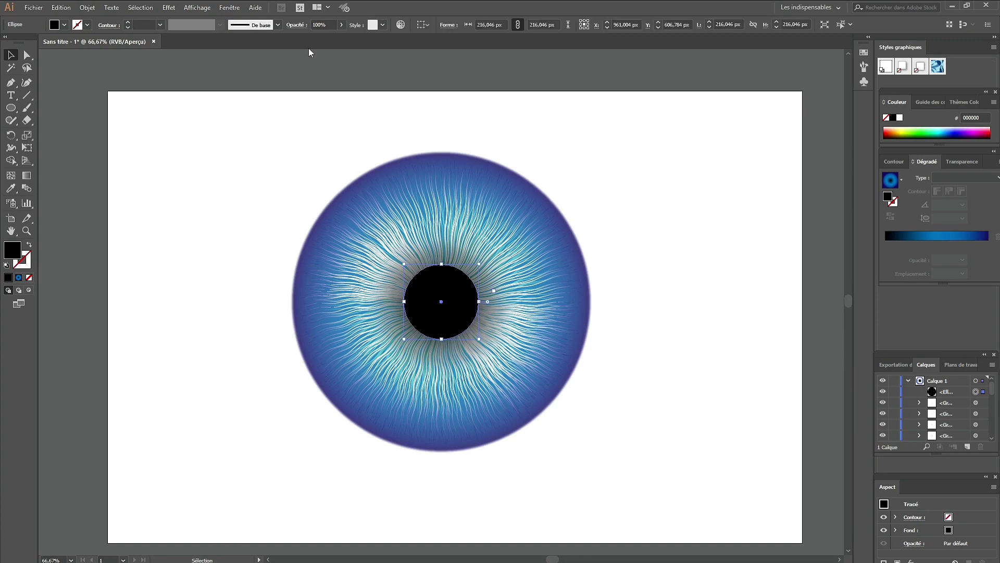
click(168, 7)
mouse_move(192, 182)
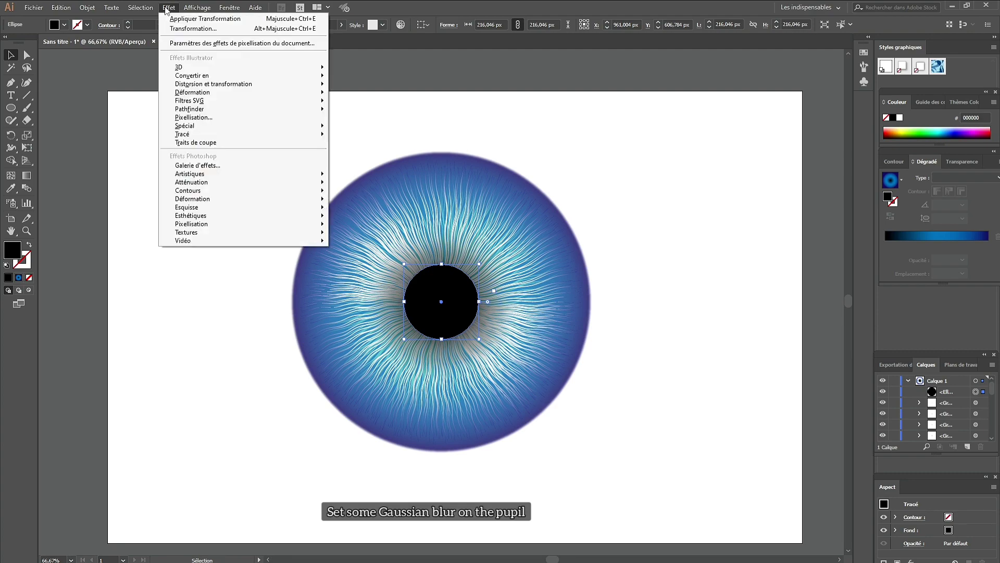
click(366, 184)
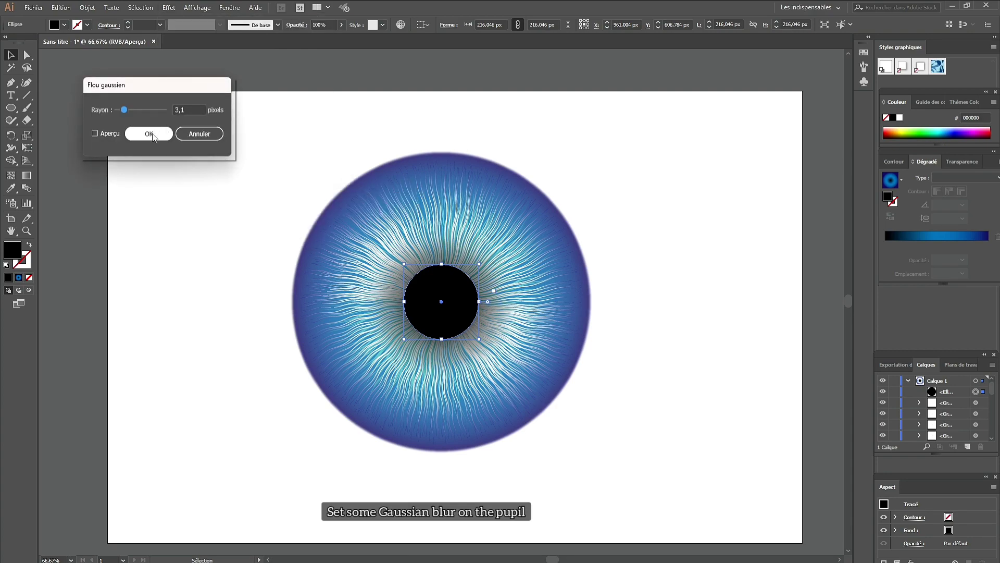
click(151, 134)
click(629, 210)
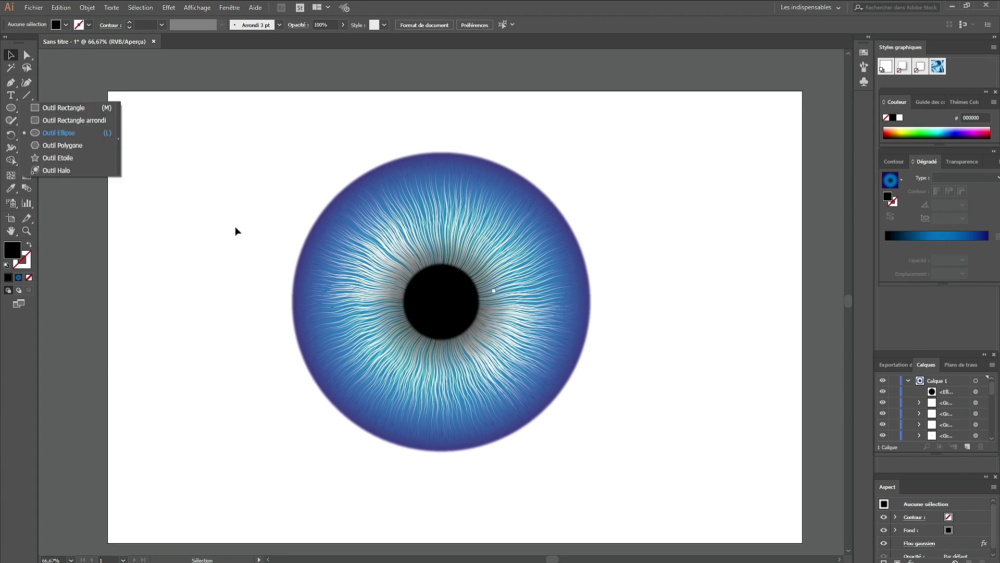
Step: Draw a small white-filled highlight circle near the pupil
mouse_move(245, 207)
mouse_down()
mouse_move(263, 226)
mouse_move(286, 294)
mouse_move(393, 301)
mouse_move(392, 292)
mouse_up()
key(l)
click(899, 117)
click(11, 55)
click(227, 150)
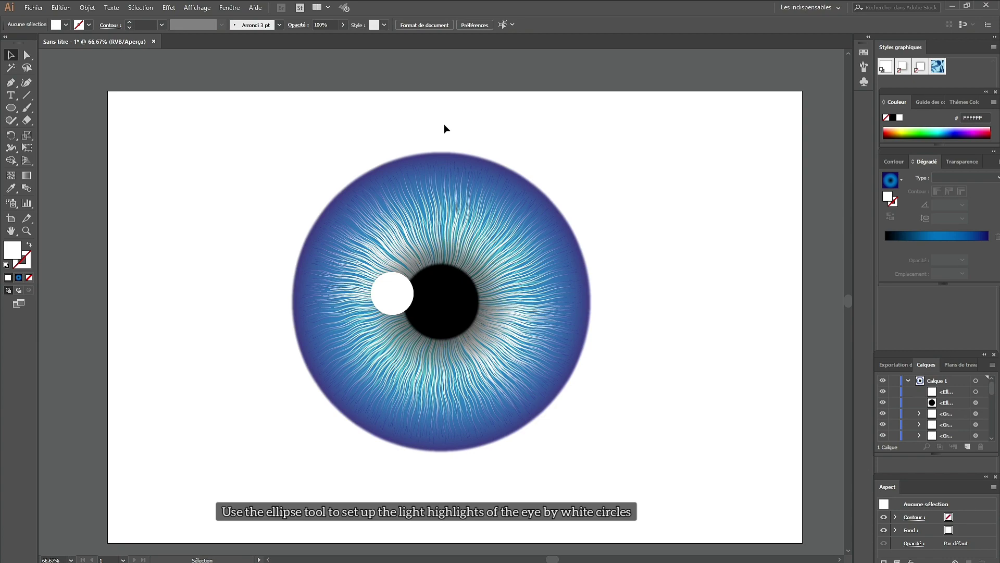
click(543, 409)
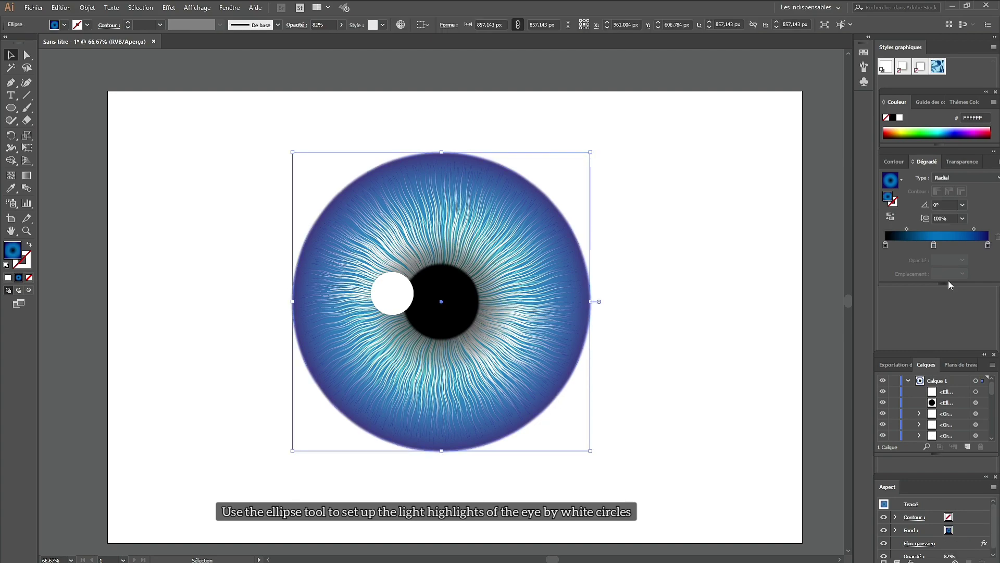
click(553, 162)
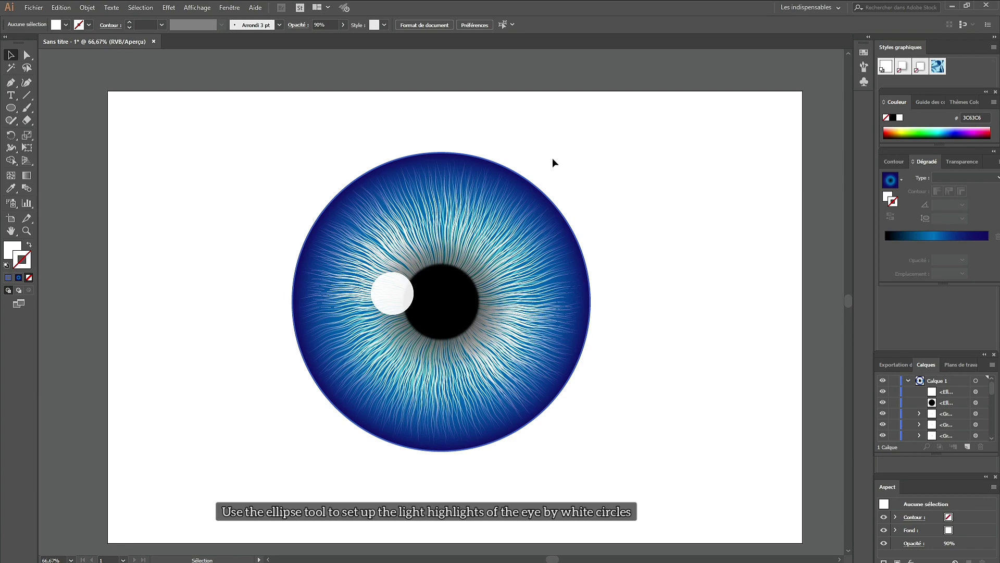
Step: Bring the black pupil in front of the highlight and scale it up
click(447, 307)
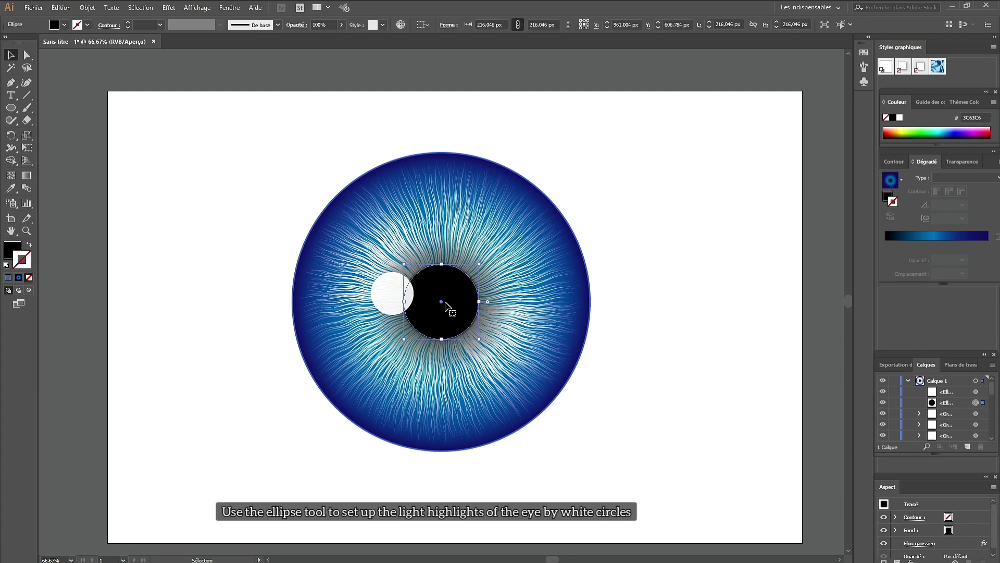
click(87, 8)
click(320, 36)
click(627, 151)
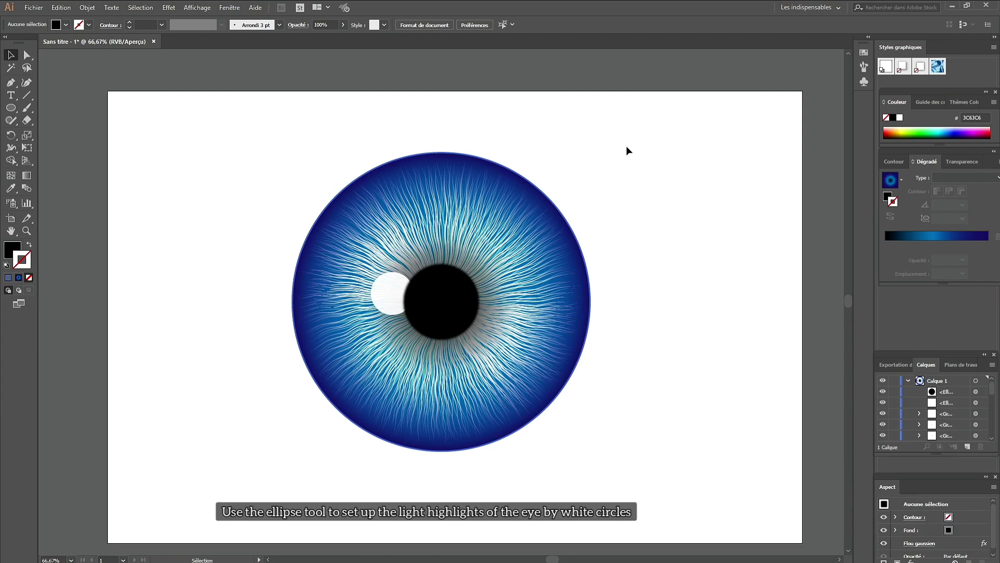
click(460, 282)
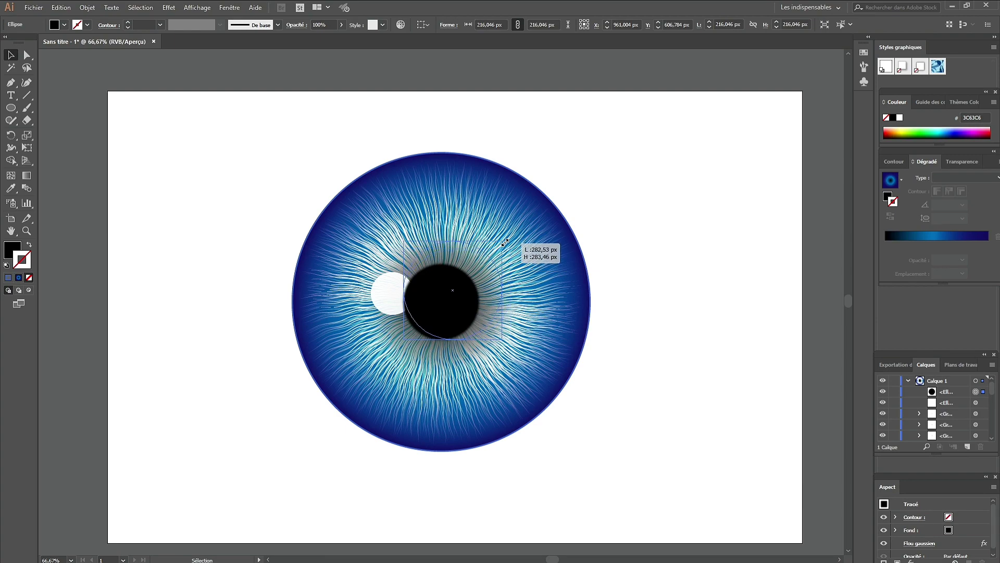
drag(478, 259, 519, 249)
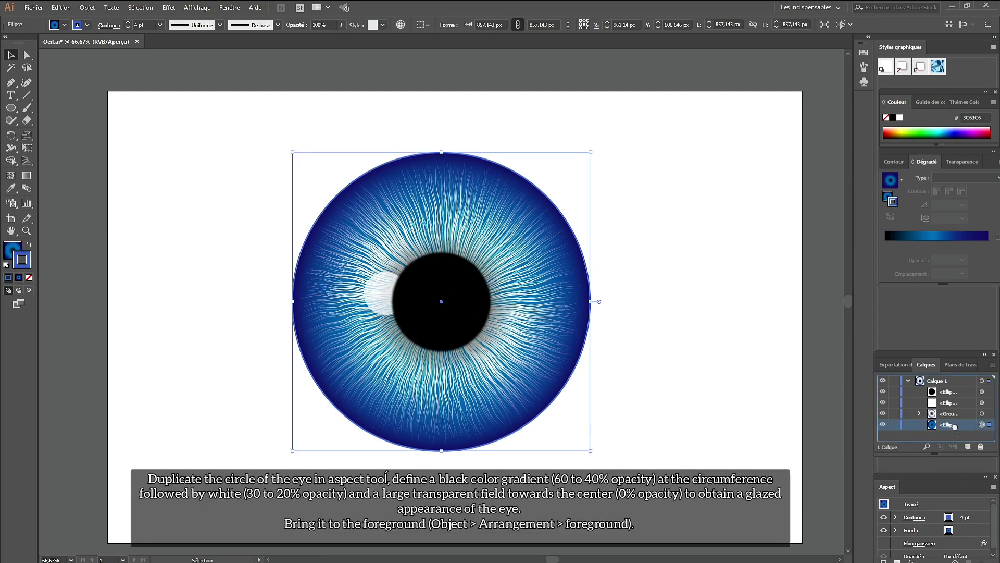
Step: Duplicate the iris circle, remove its stroke and fill it with a radial gradient
drag(945, 426, 968, 452)
click(982, 436)
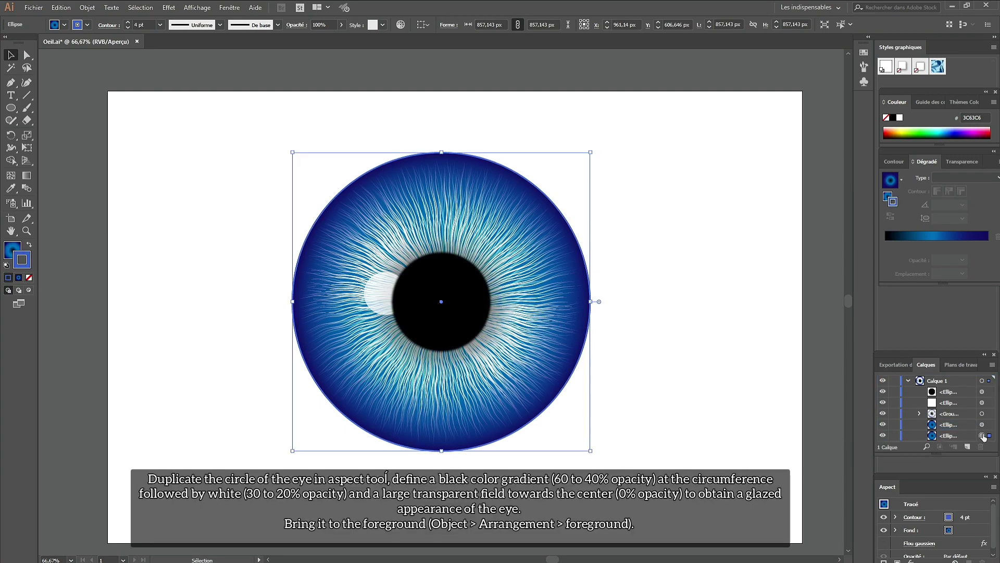
click(29, 277)
click(11, 249)
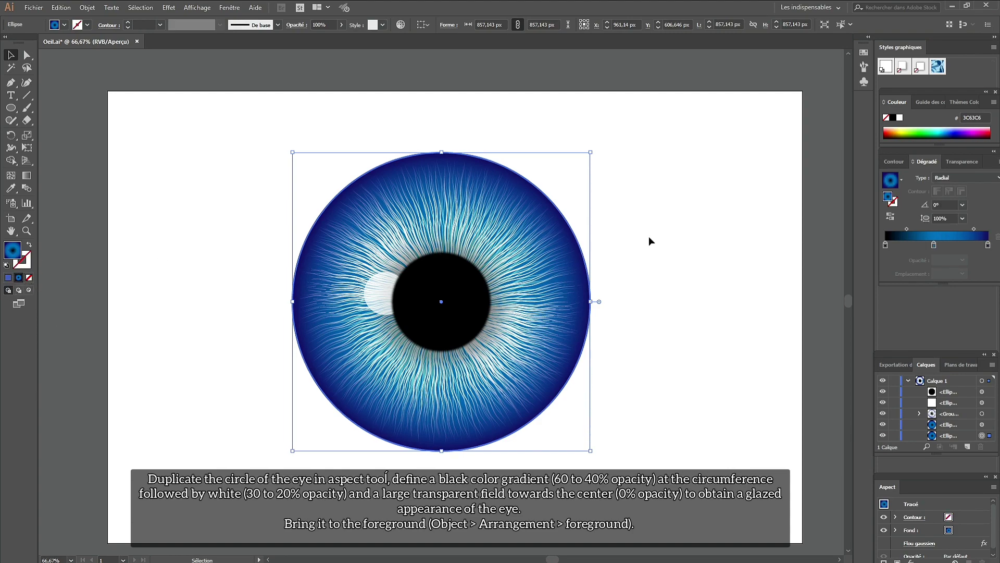
Step: Lower the left stop's opacity, slide the middle stop outward, make the right stop black, bring circle to front
double_click(885, 244)
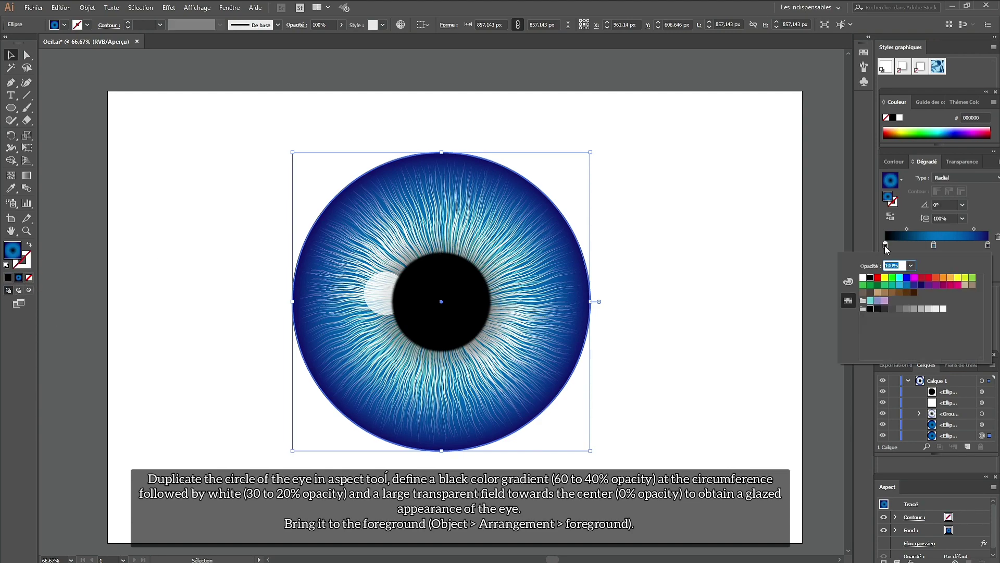
key(Escape)
click(962, 259)
click(976, 281)
click(933, 244)
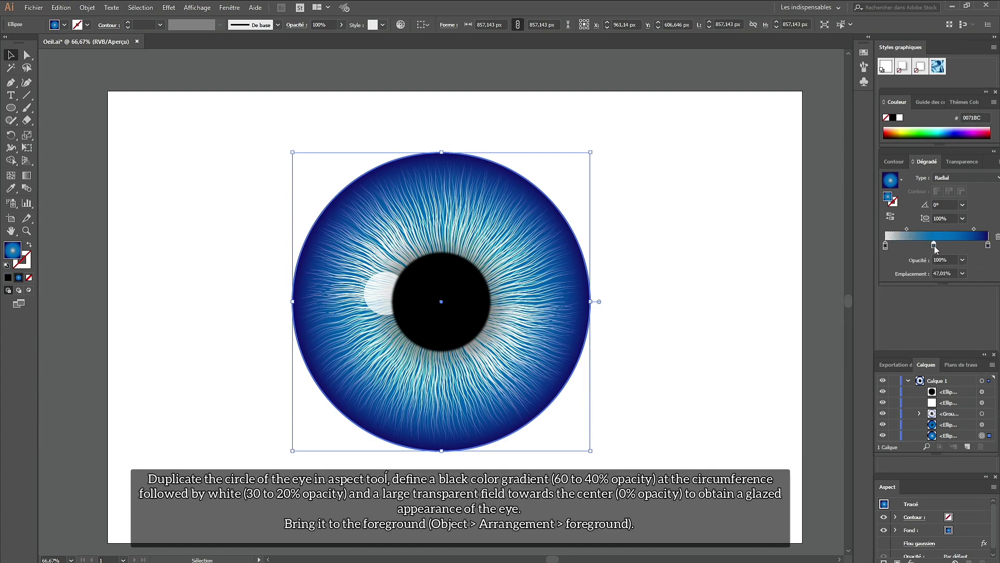
drag(933, 244, 974, 245)
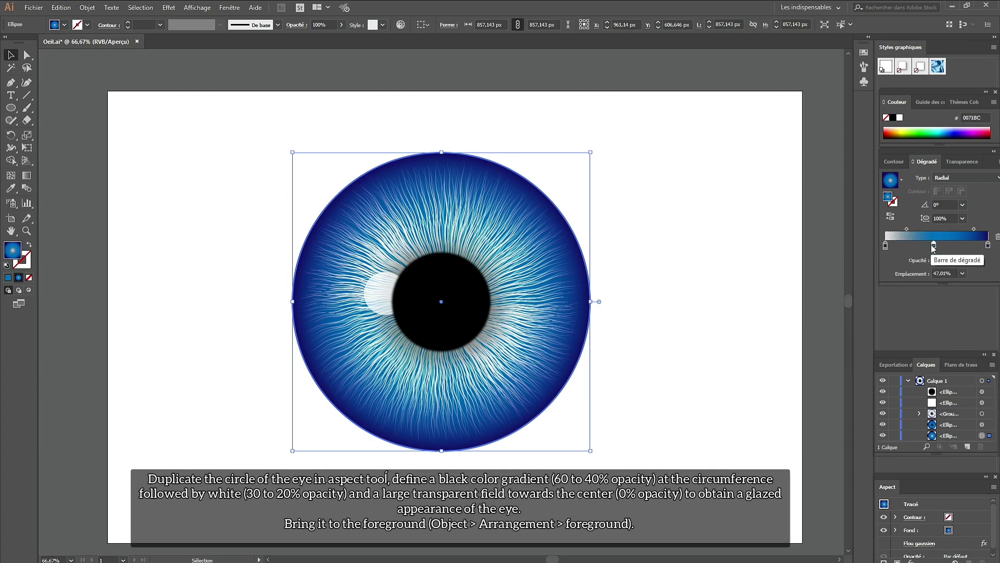
double_click(988, 245)
click(871, 278)
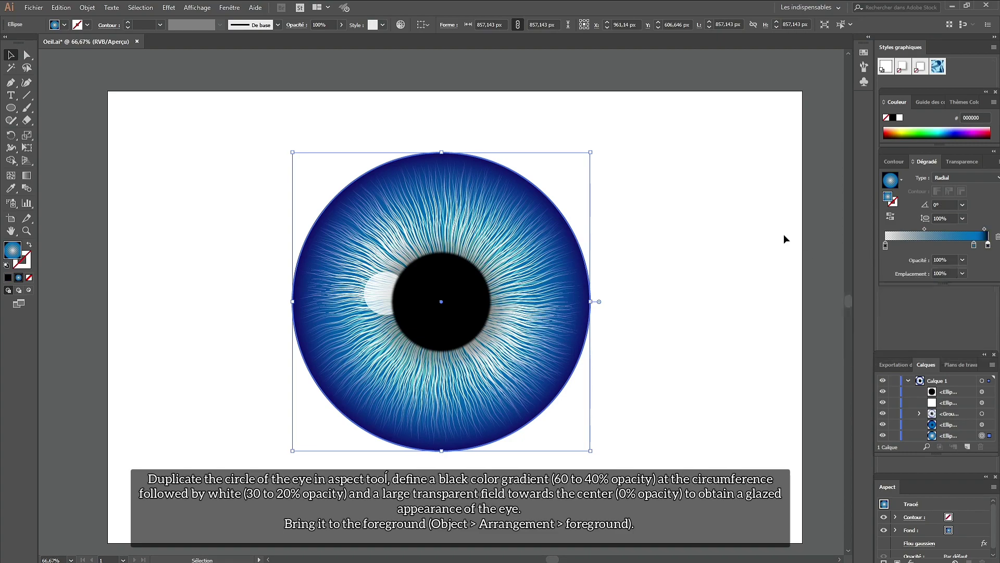
click(87, 7)
click(307, 31)
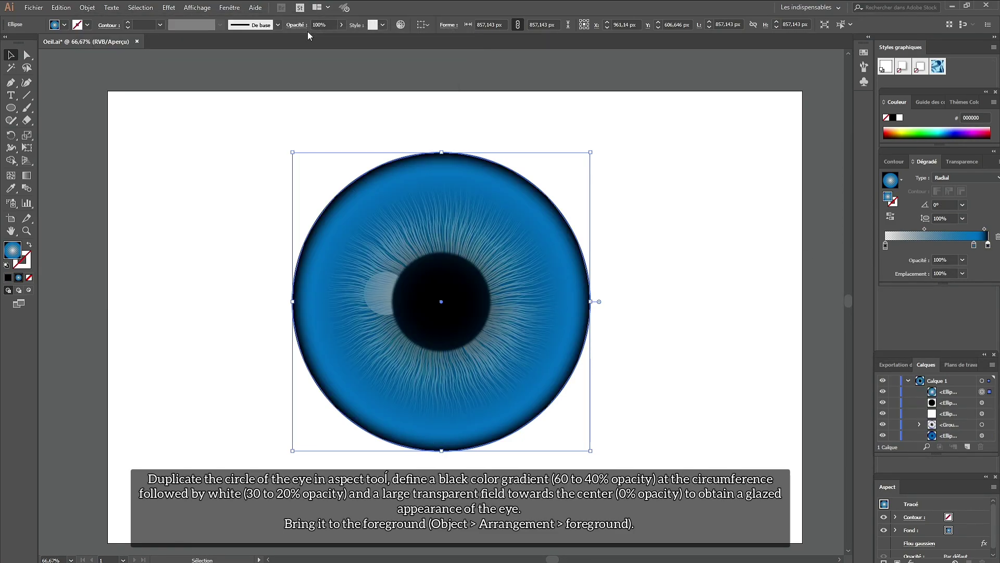
Step: Set the middle stop to 30% and right stop to 60% opacity, adding a stop near 81%
click(974, 244)
click(973, 305)
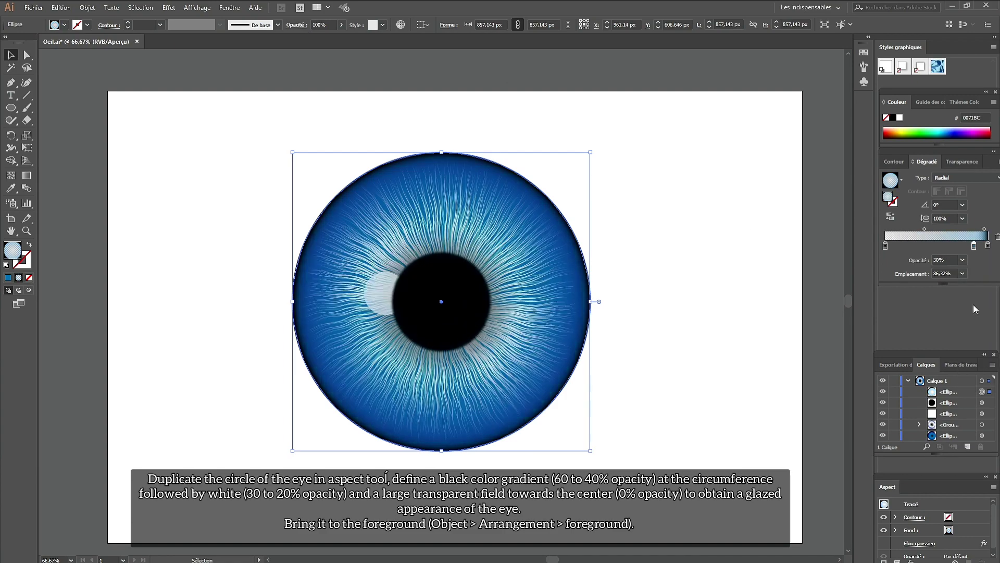
drag(984, 229, 979, 229)
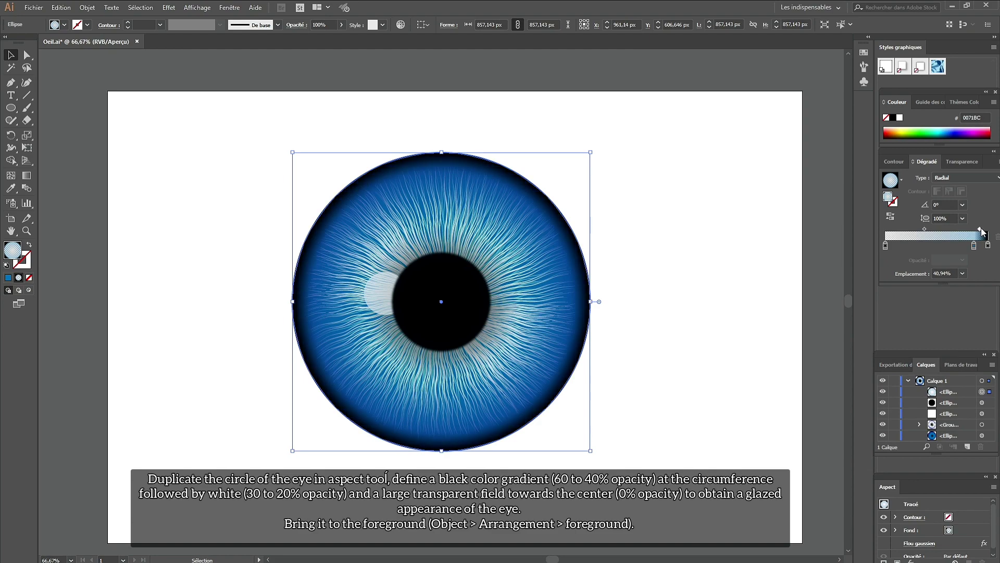
click(988, 246)
double_click(987, 245)
click(911, 265)
click(929, 344)
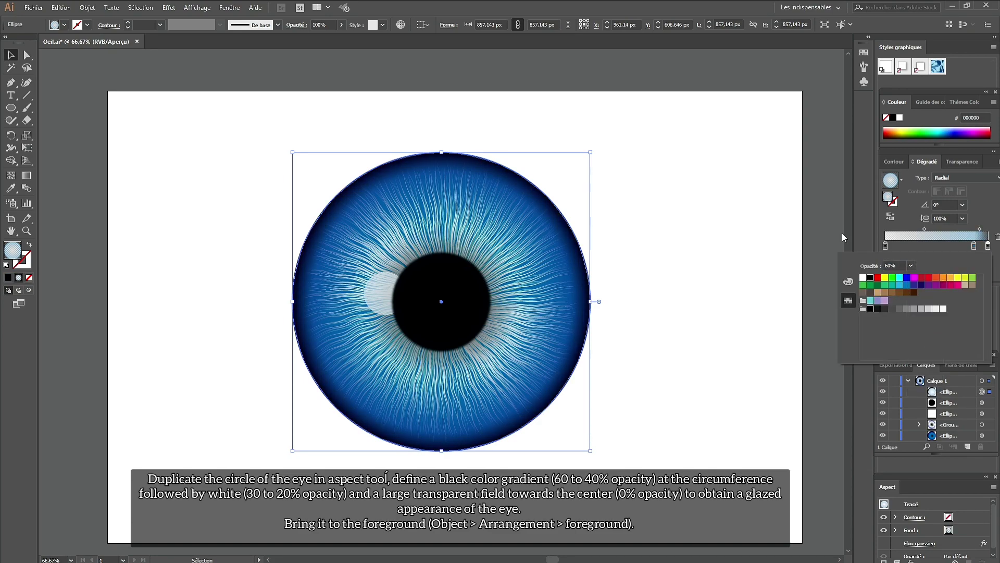
click(780, 149)
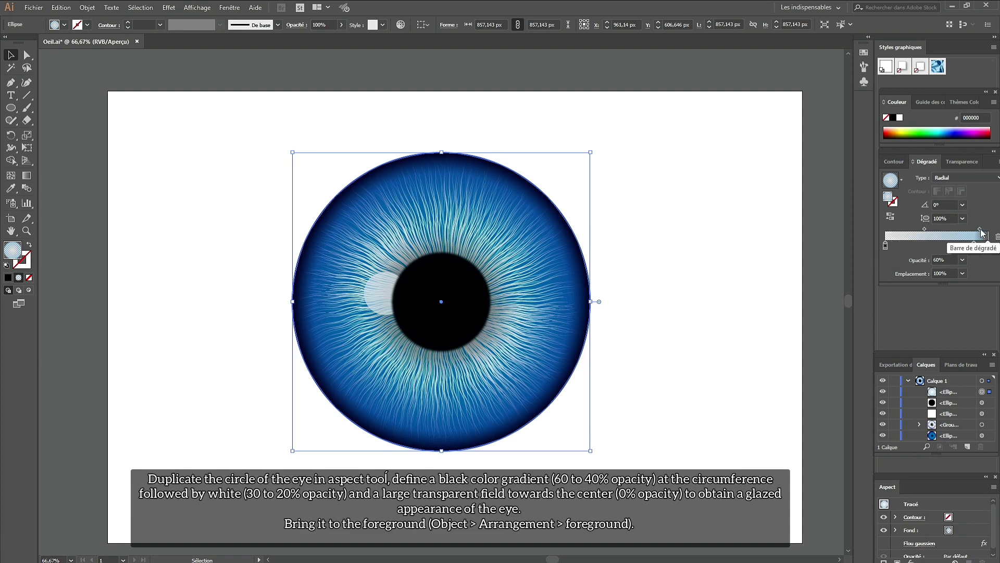
click(982, 245)
drag(981, 245, 969, 246)
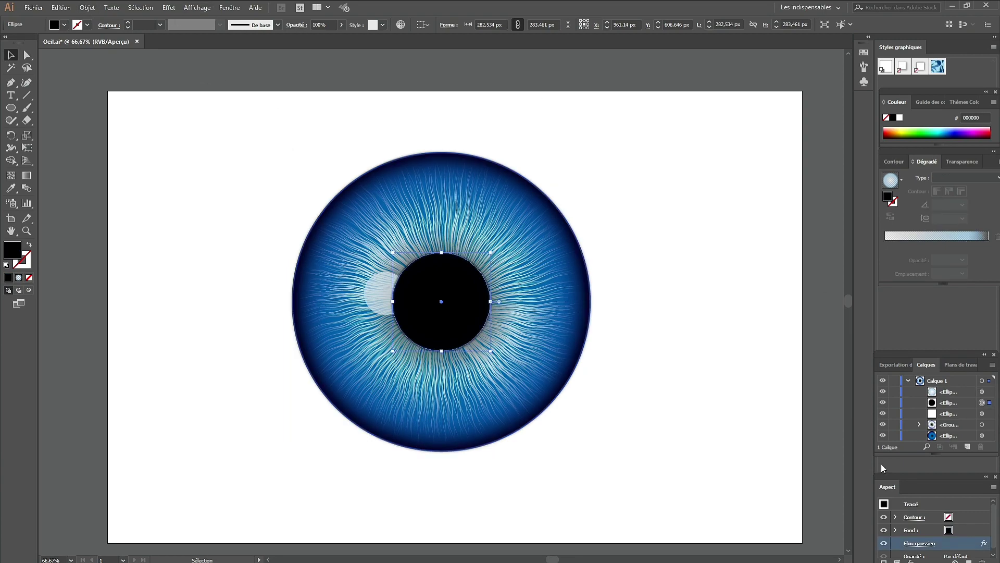
Step: Duplicate the pupil and fill the copy golden yellow (F2C125)
drag(955, 407, 968, 447)
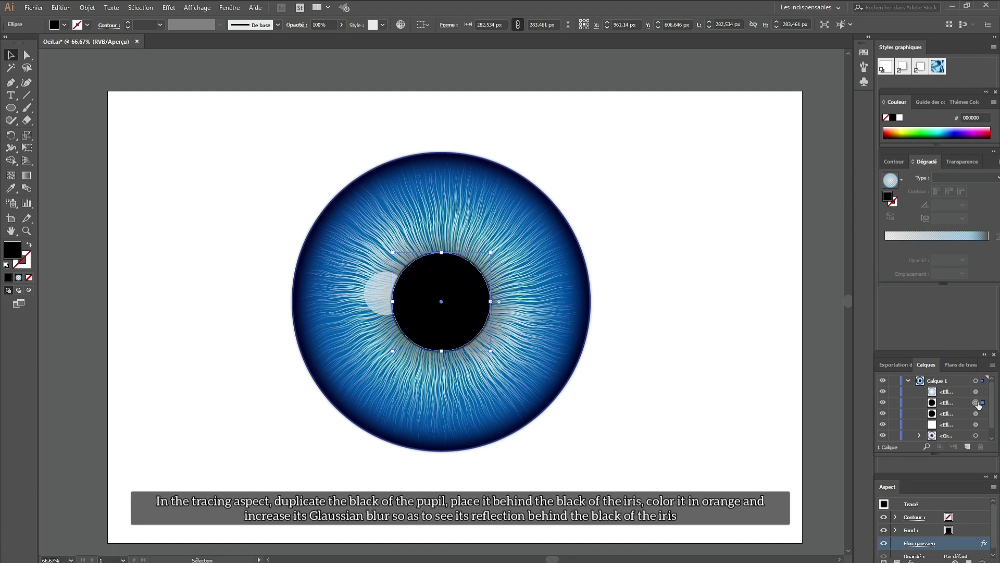
double_click(12, 250)
click(357, 198)
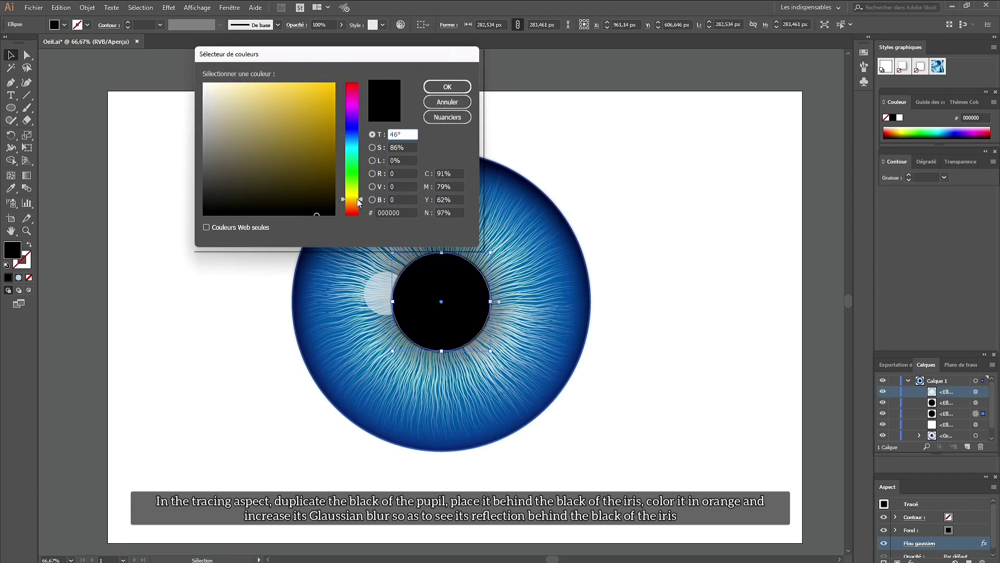
click(327, 102)
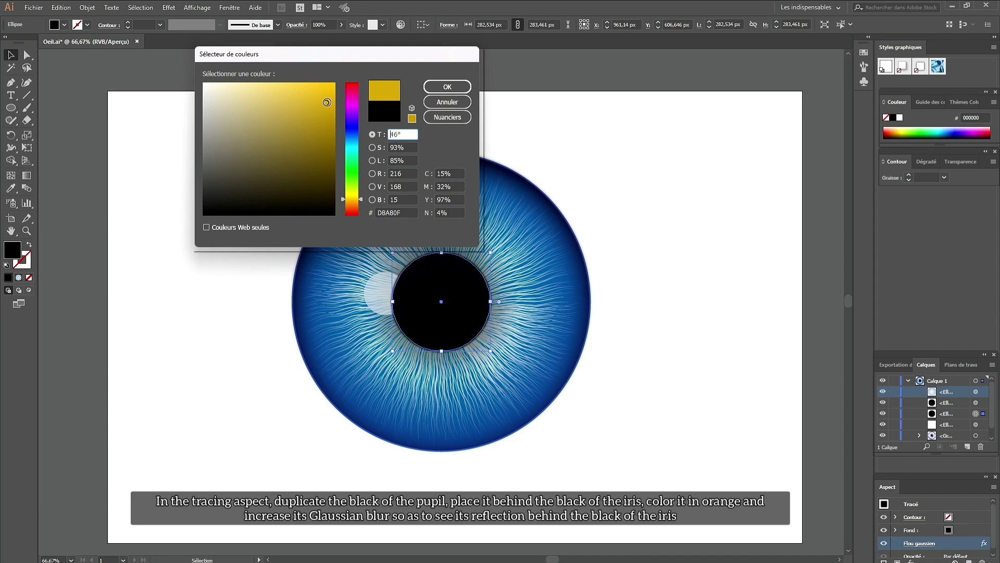
click(316, 89)
click(447, 87)
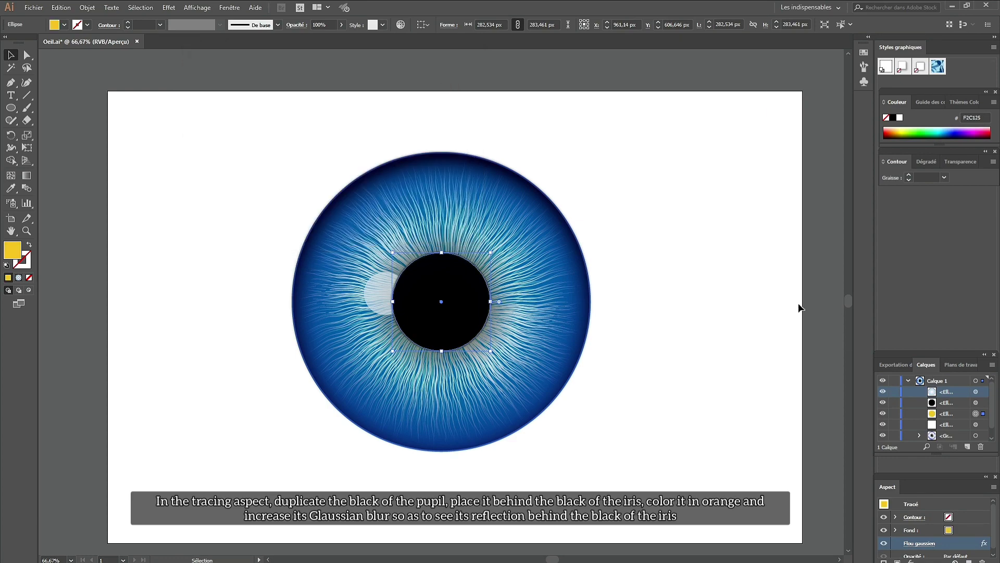
Step: Raise the yellow copy's Gaussian Blur radius to 7.7, then 8.8
click(909, 545)
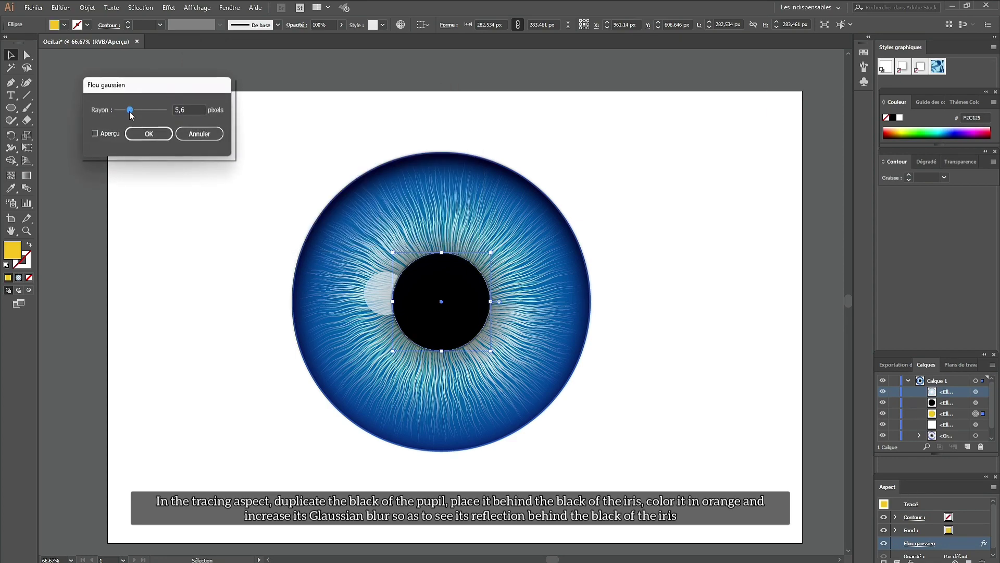
drag(130, 111, 135, 110)
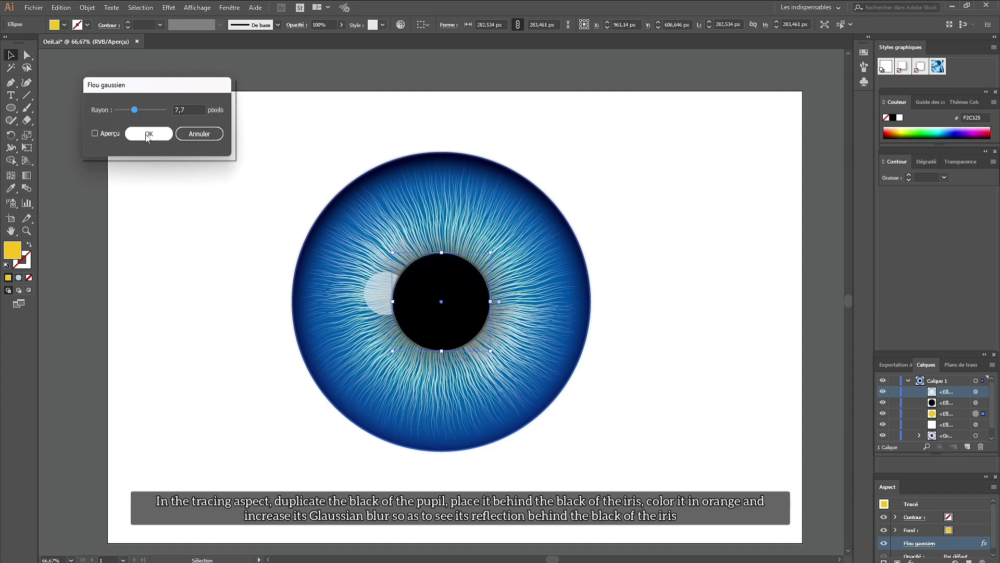
click(147, 135)
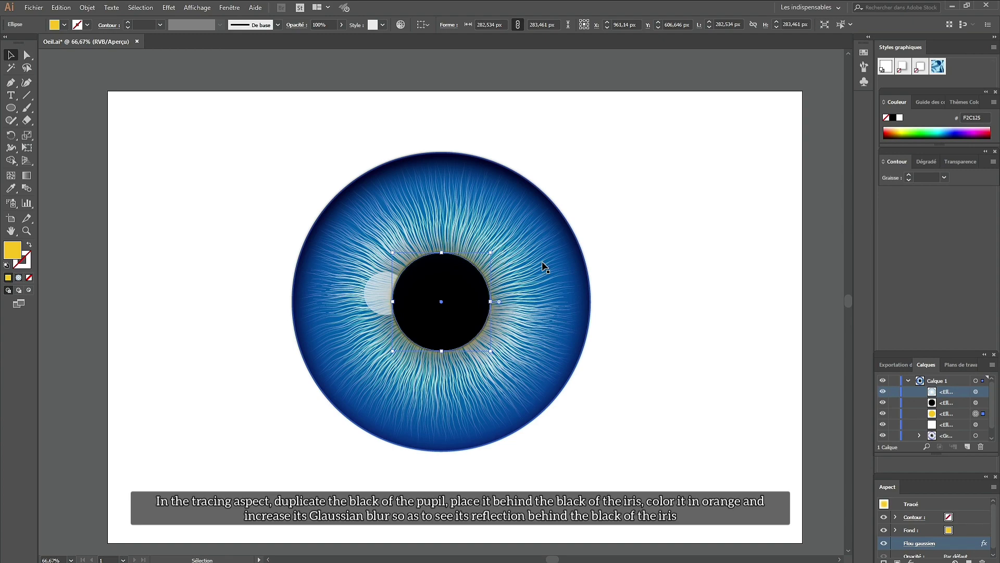
click(926, 543)
drag(136, 108, 142, 108)
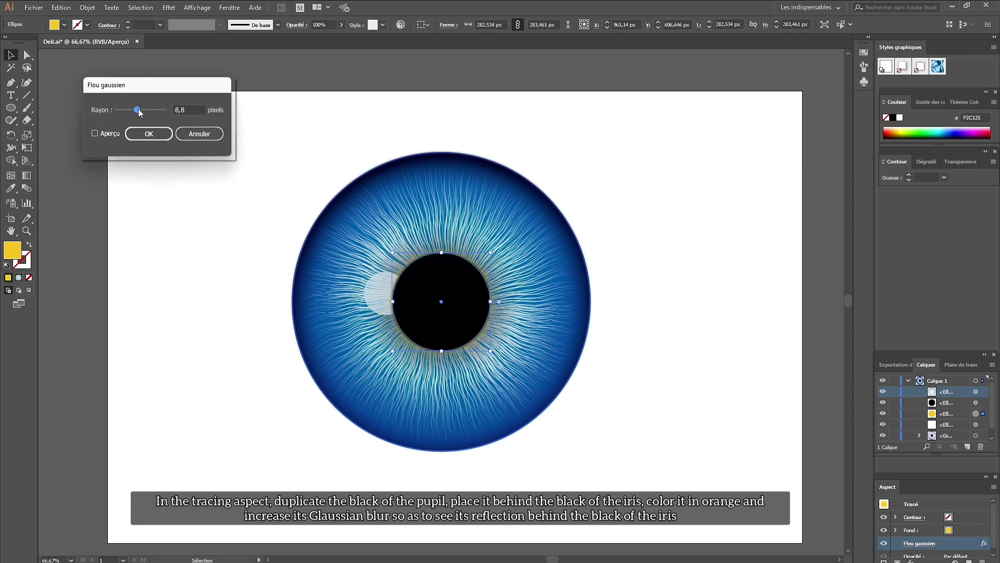
click(148, 133)
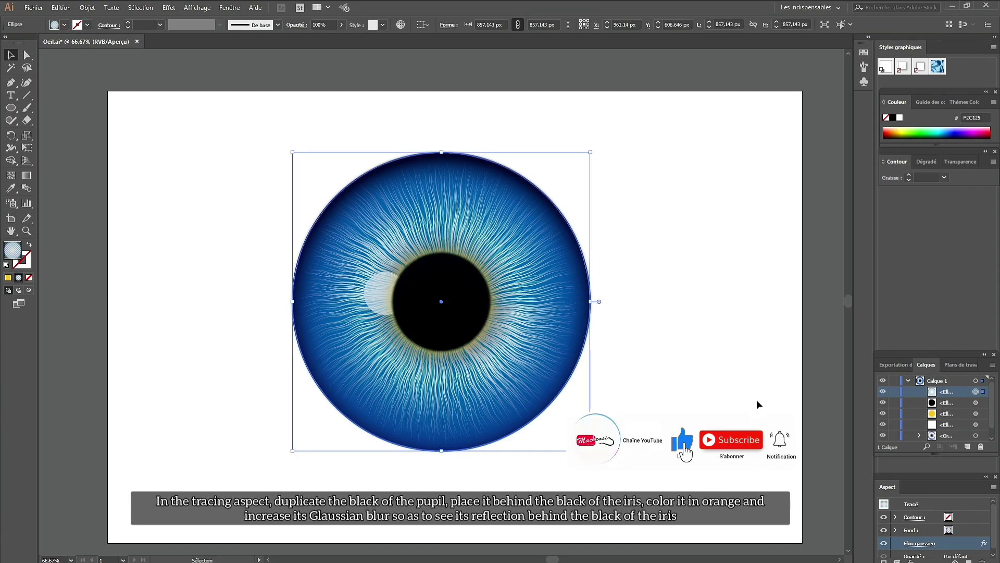
click(705, 251)
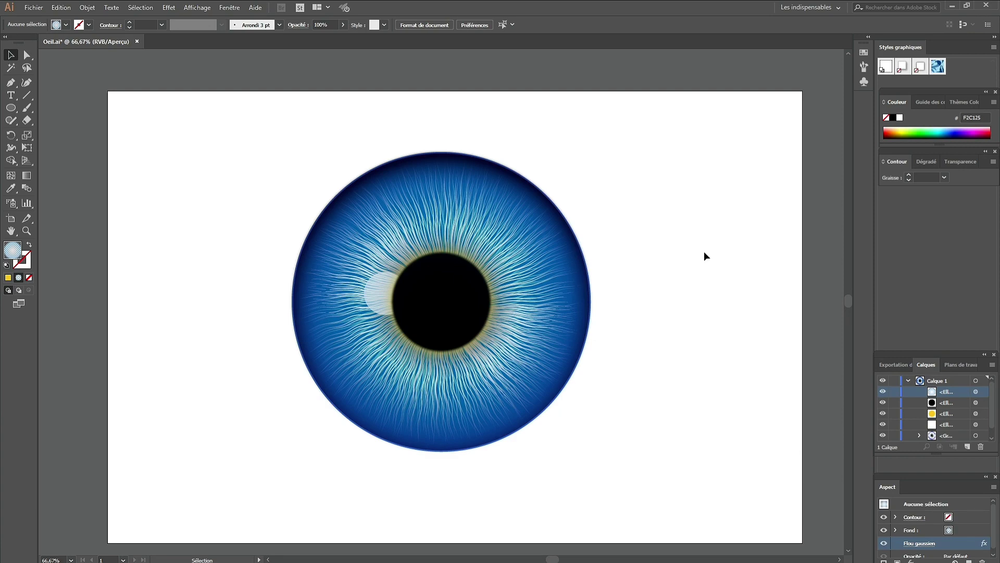
Step: Move the white highlight to the pupil's lower right and place an enlarged second highlight over its upper edge
click(373, 283)
click(975, 424)
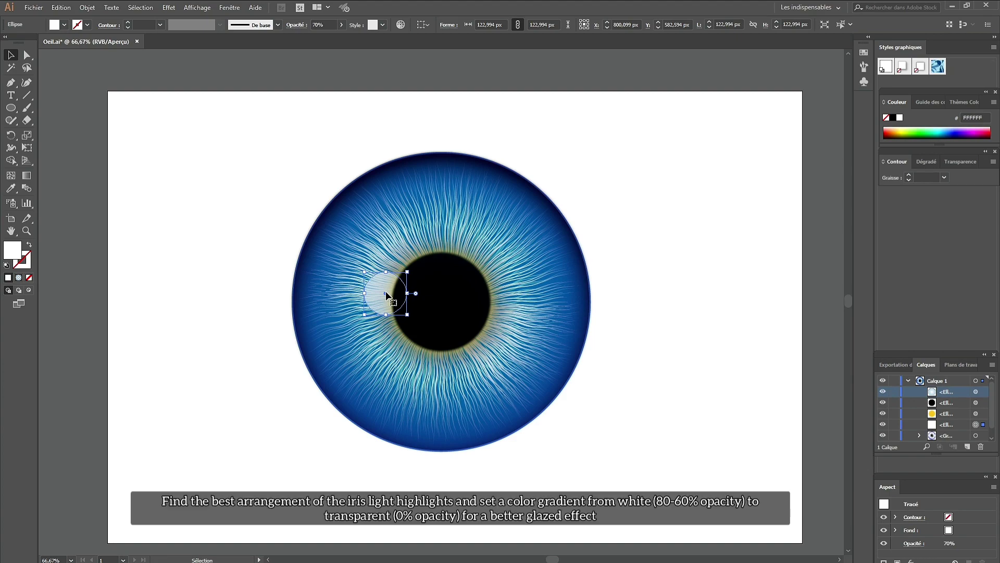
drag(386, 294, 491, 342)
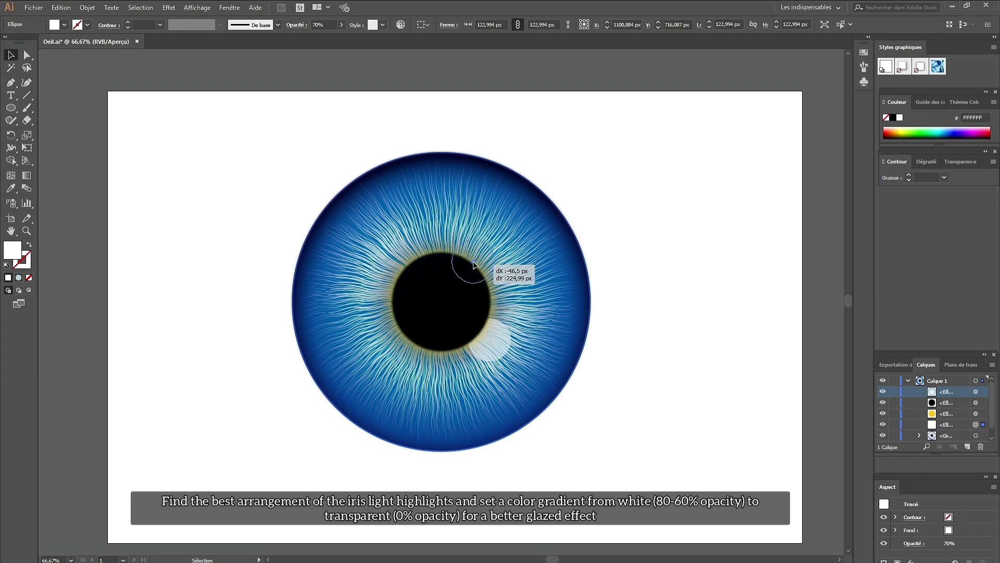
drag(481, 256, 473, 264)
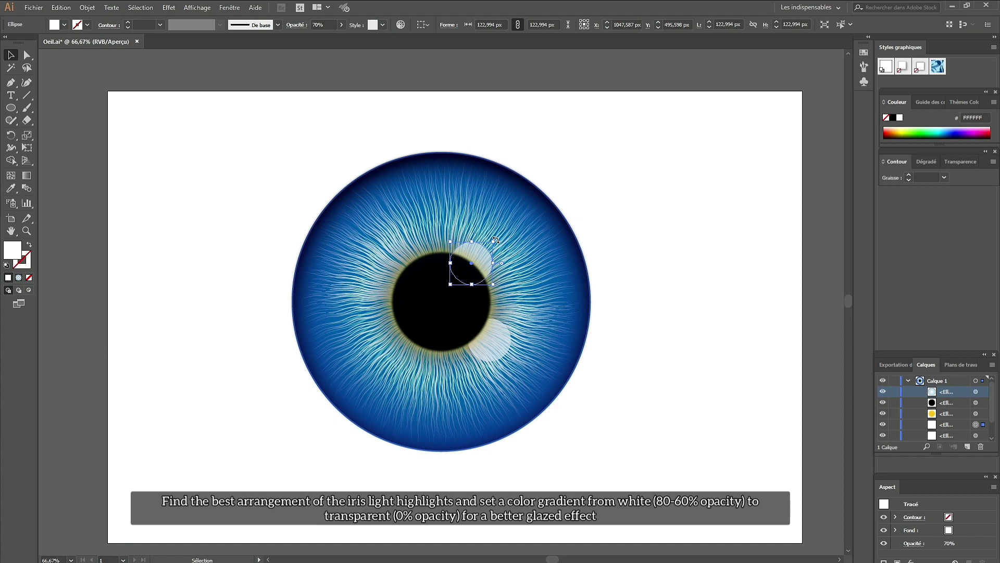
drag(493, 241, 515, 219)
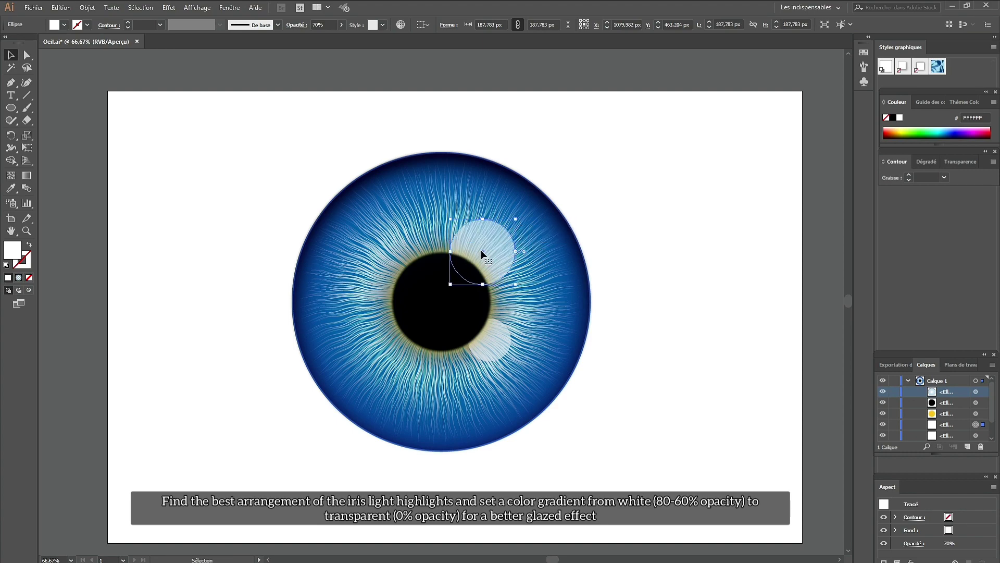
drag(481, 250, 477, 255)
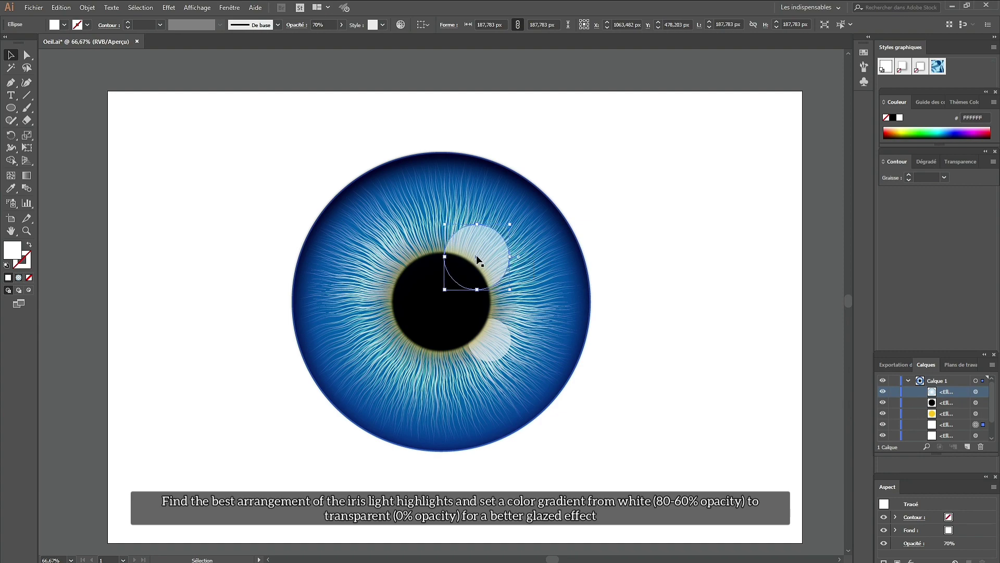
Step: Bring the upper highlight to front, set its opacity to 92% and apply a radial gradient
click(87, 8)
click(348, 32)
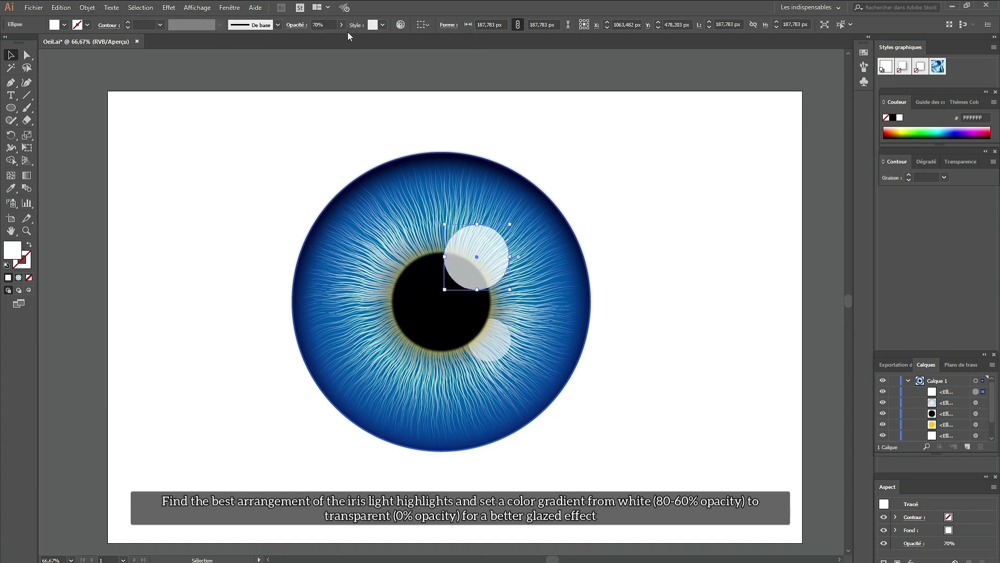
click(913, 542)
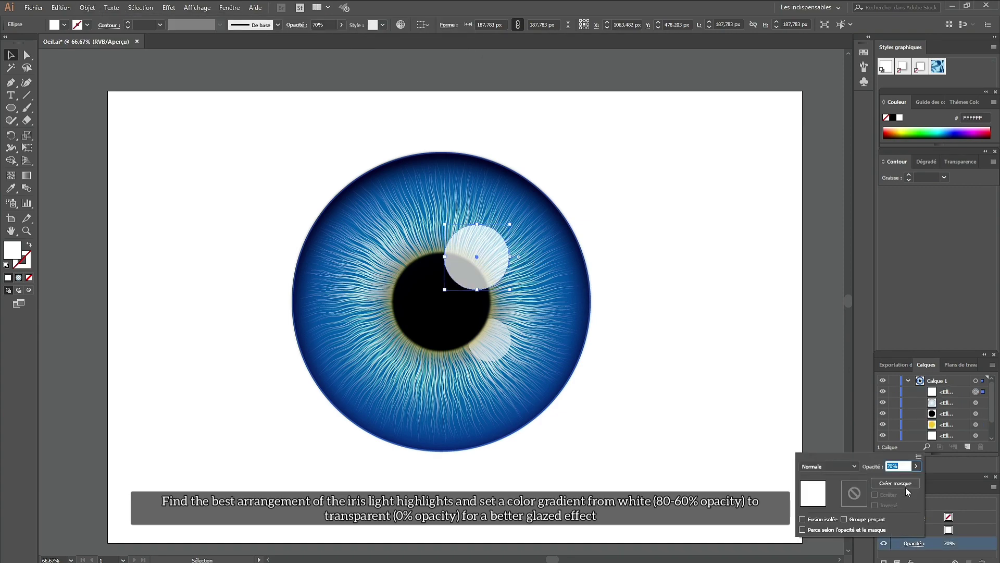
click(916, 466)
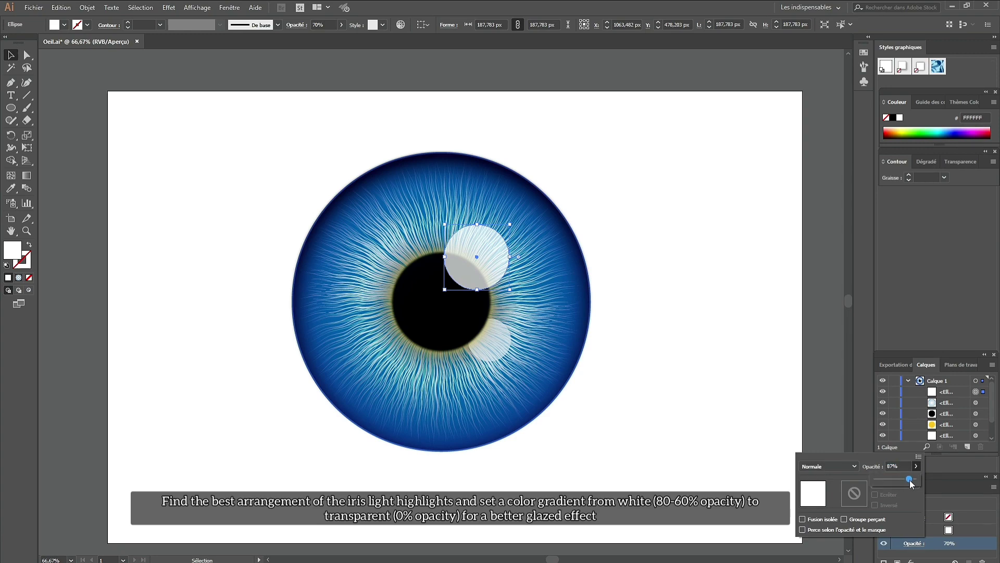
drag(902, 479, 911, 478)
click(19, 278)
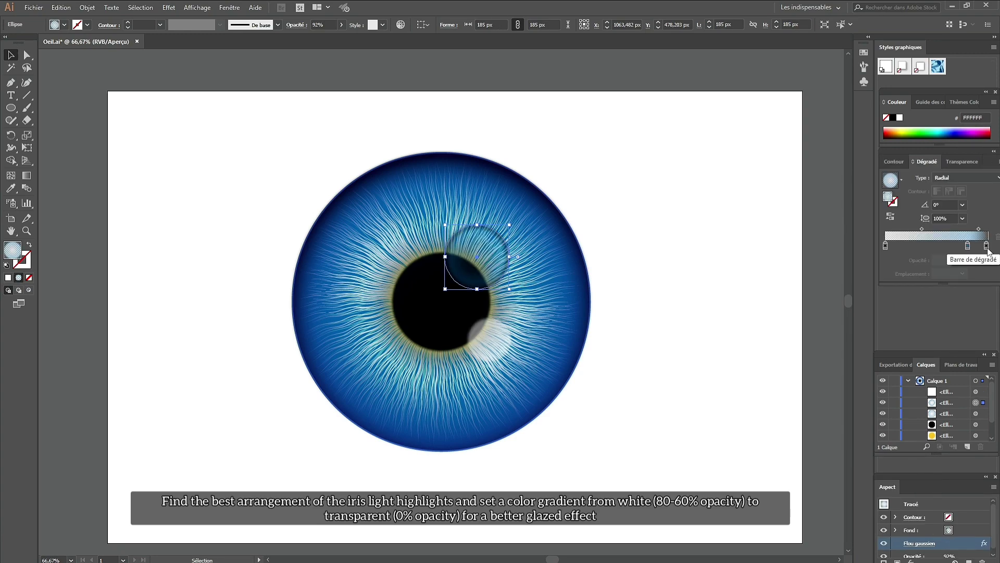
Step: Delete the middle gradient stop and resize and reposition the upper highlight's radial gradient
double_click(986, 246)
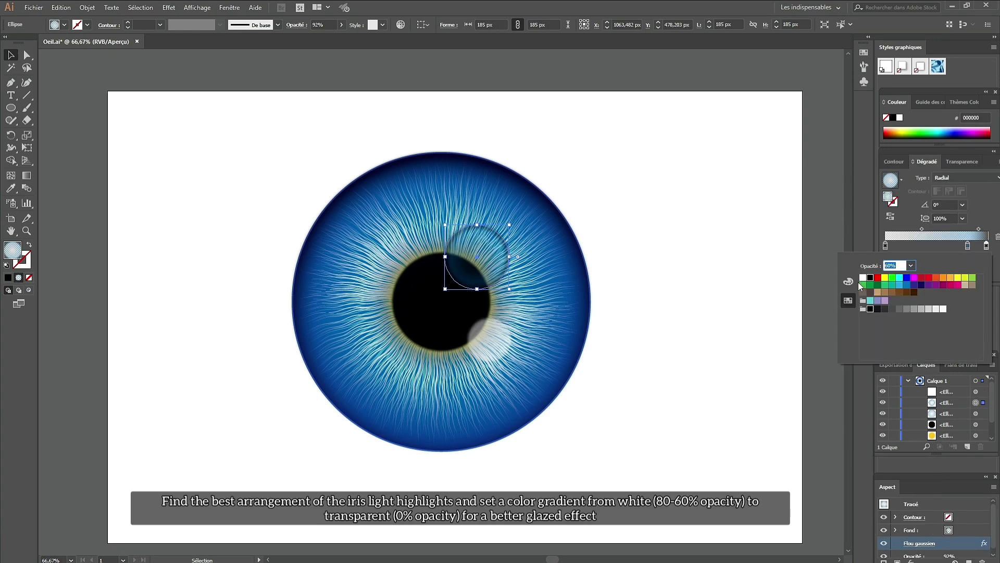
click(968, 247)
drag(967, 246, 997, 241)
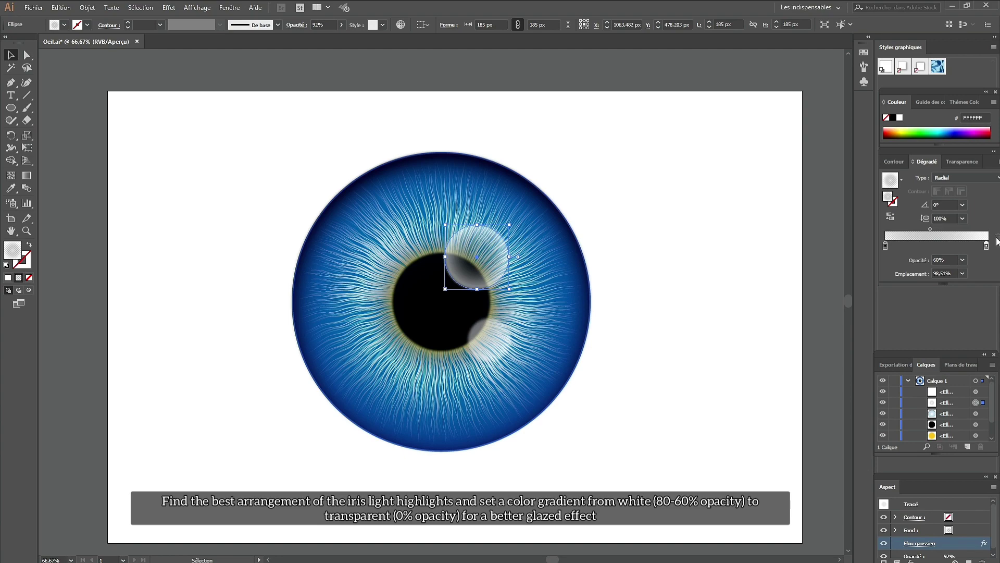
key(g)
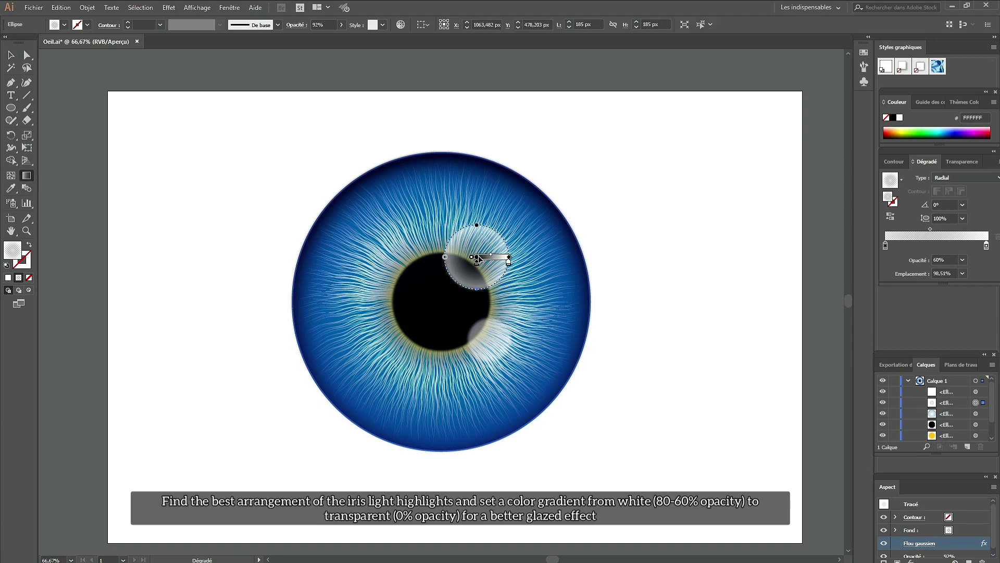
drag(508, 256, 537, 256)
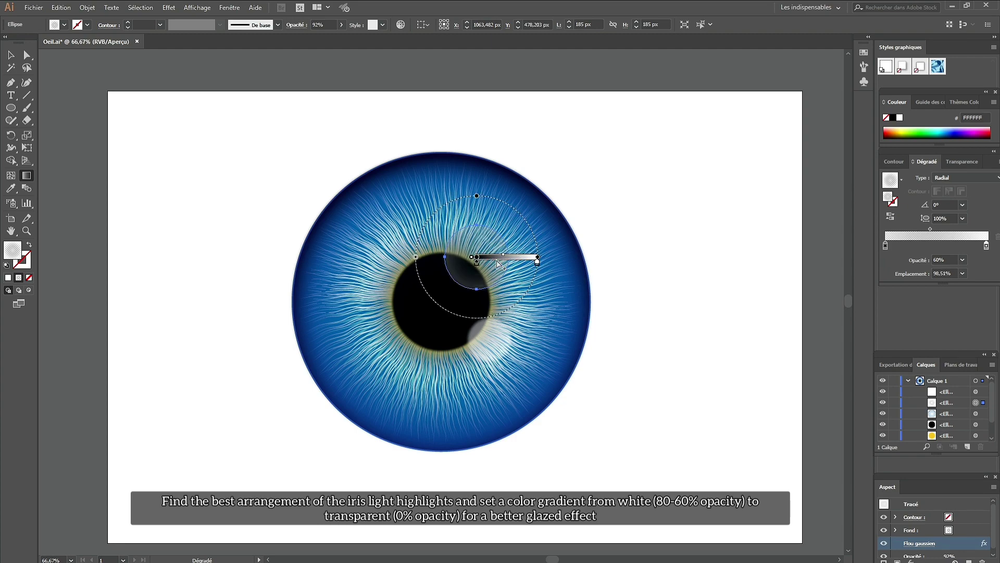
drag(476, 259, 446, 286)
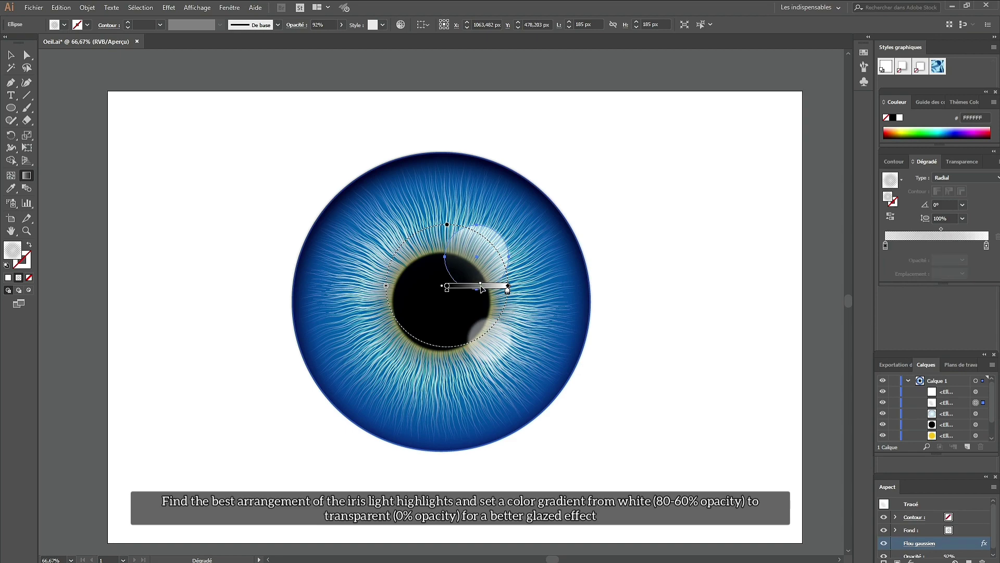
drag(482, 288, 472, 287)
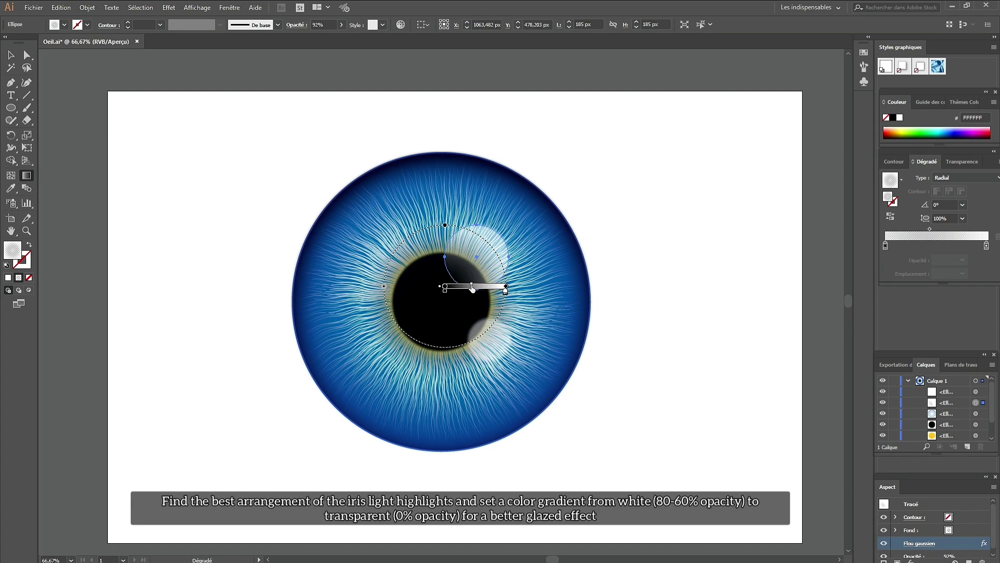
drag(506, 286, 519, 286)
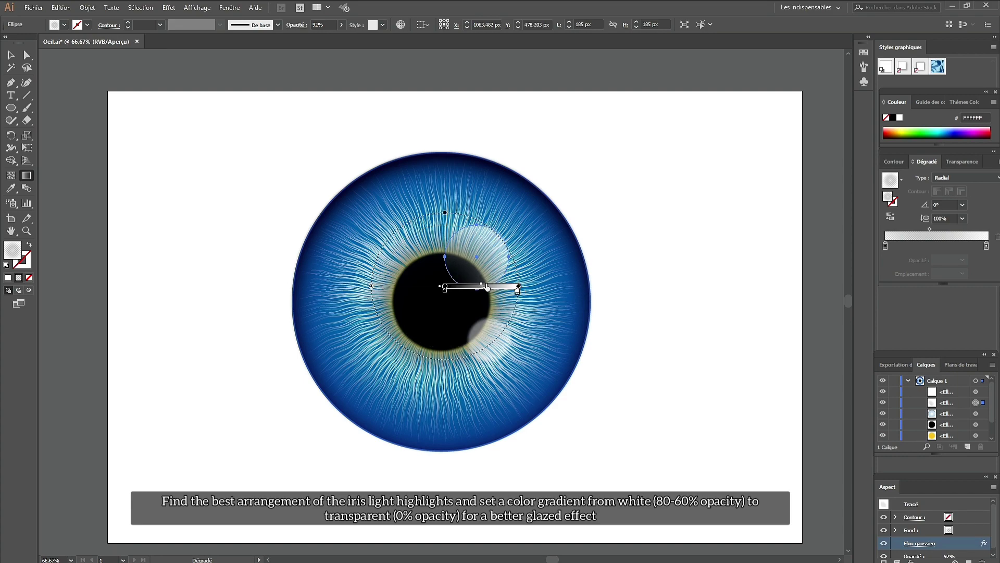
mouse_move(517, 290)
mouse_down()
mouse_move(478, 286)
mouse_move(486, 295)
mouse_up()
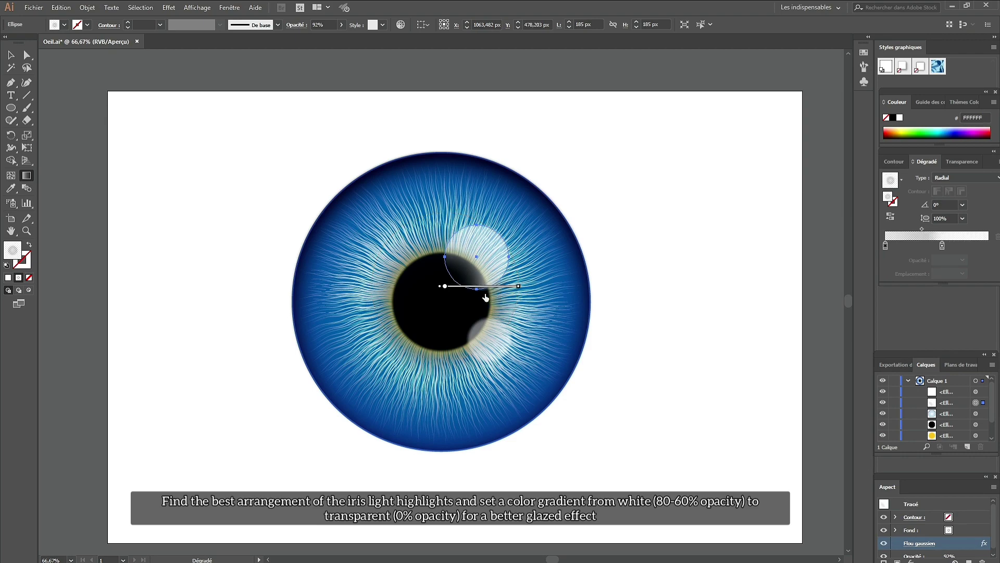
key(v)
Step: Give the lower highlight a radial gradient, enlarged and shifted up-left toward the pupil
click(193, 179)
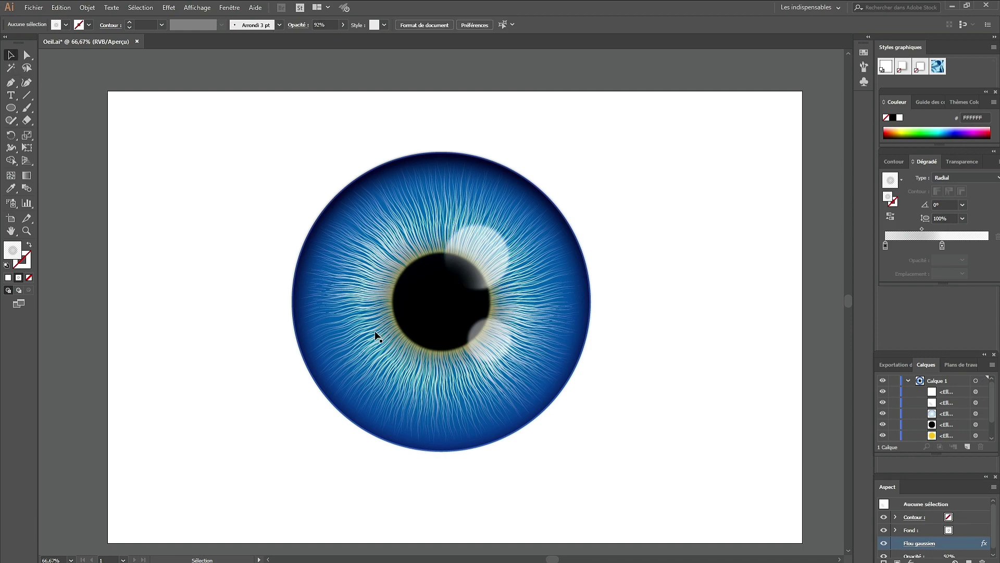
click(488, 346)
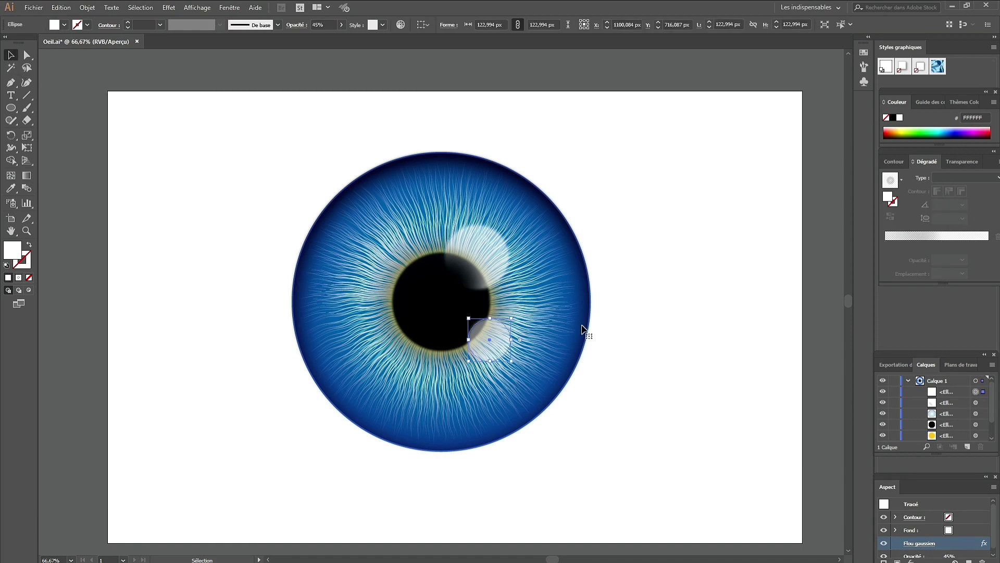
click(937, 236)
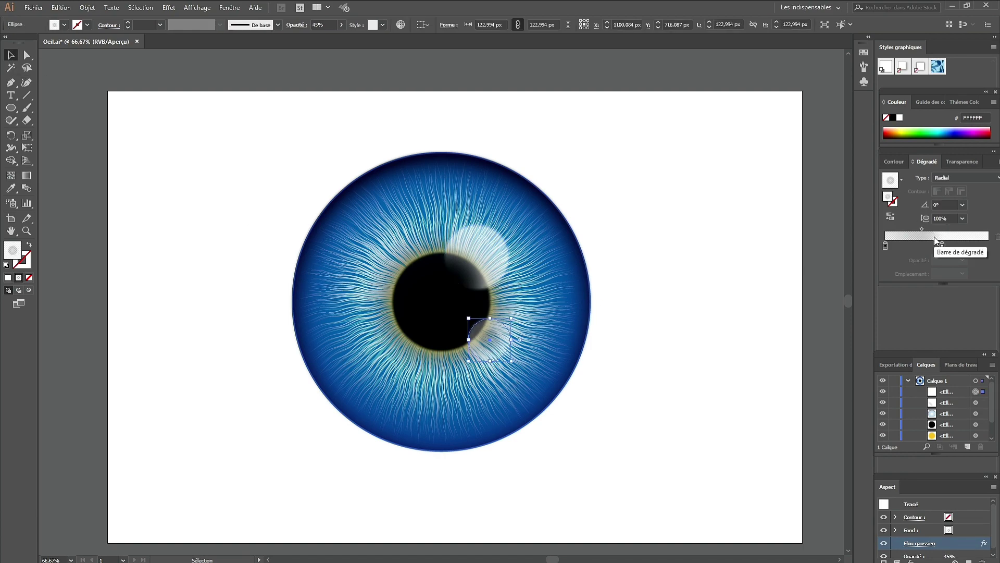
click(27, 176)
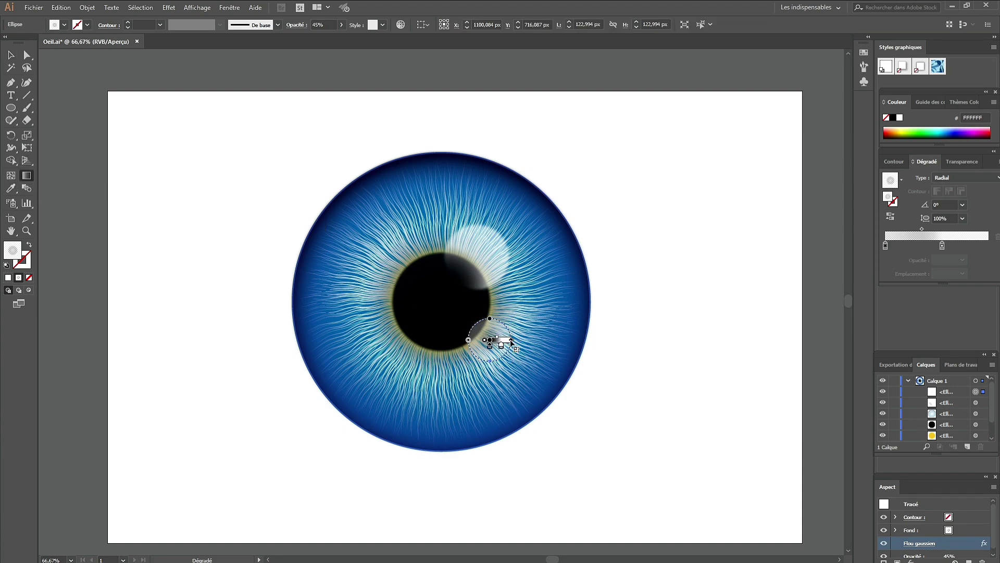
mouse_move(511, 340)
mouse_down()
mouse_move(537, 339)
mouse_move(469, 335)
mouse_move(544, 334)
mouse_up()
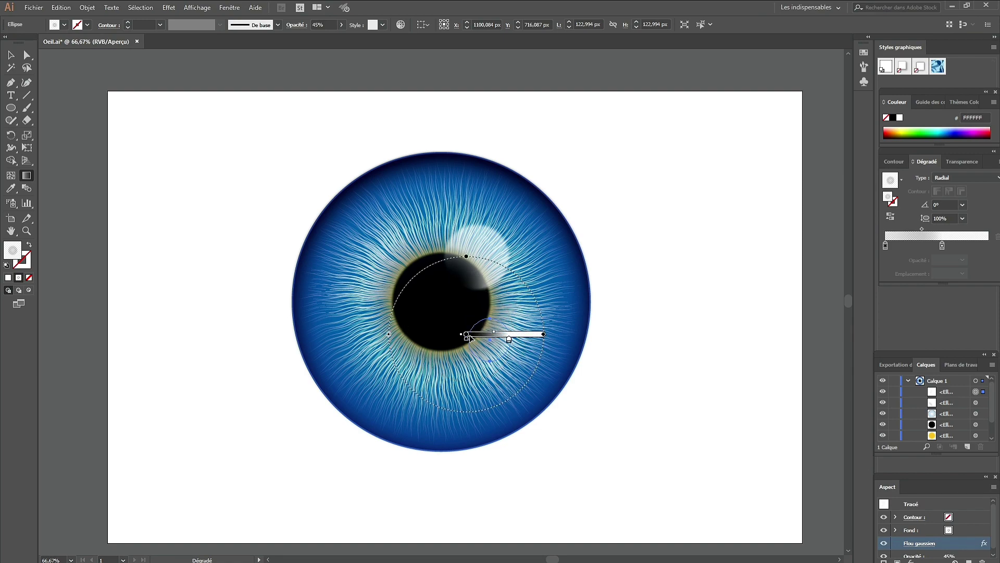
drag(467, 335, 451, 311)
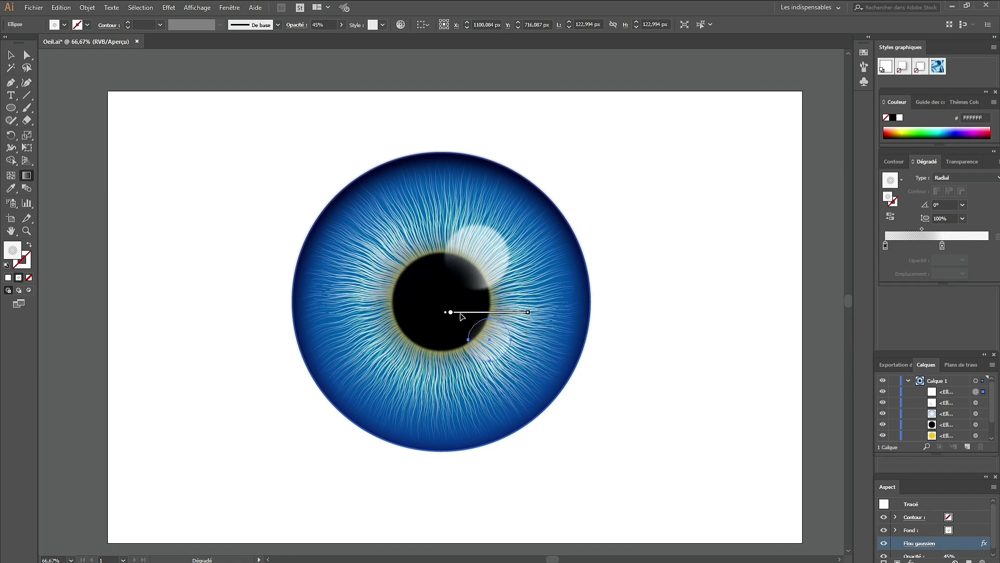
key(v)
click(253, 171)
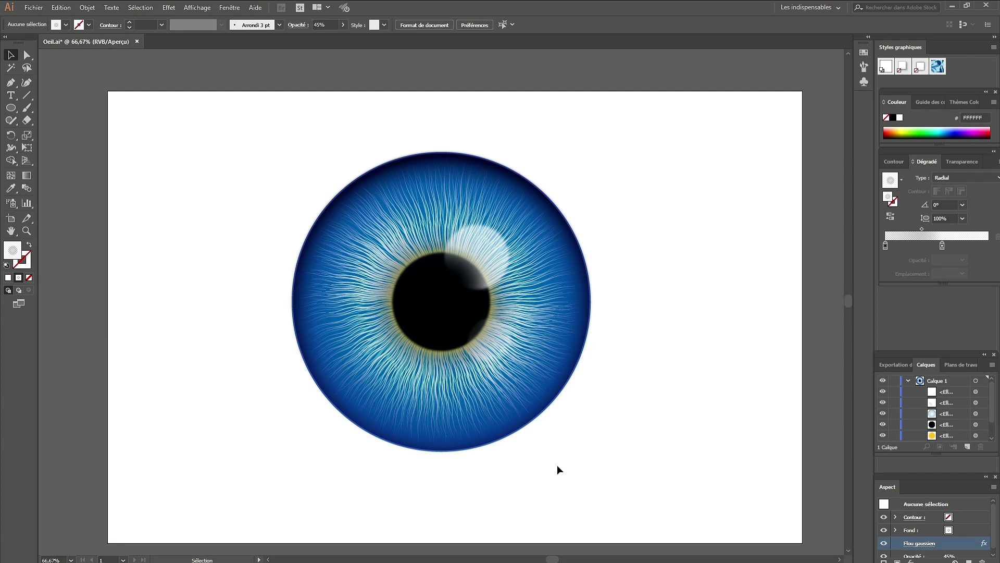
Step: Toggle the upper highlight's Gaussian Blur to compare, then reduce its blur radius
click(483, 274)
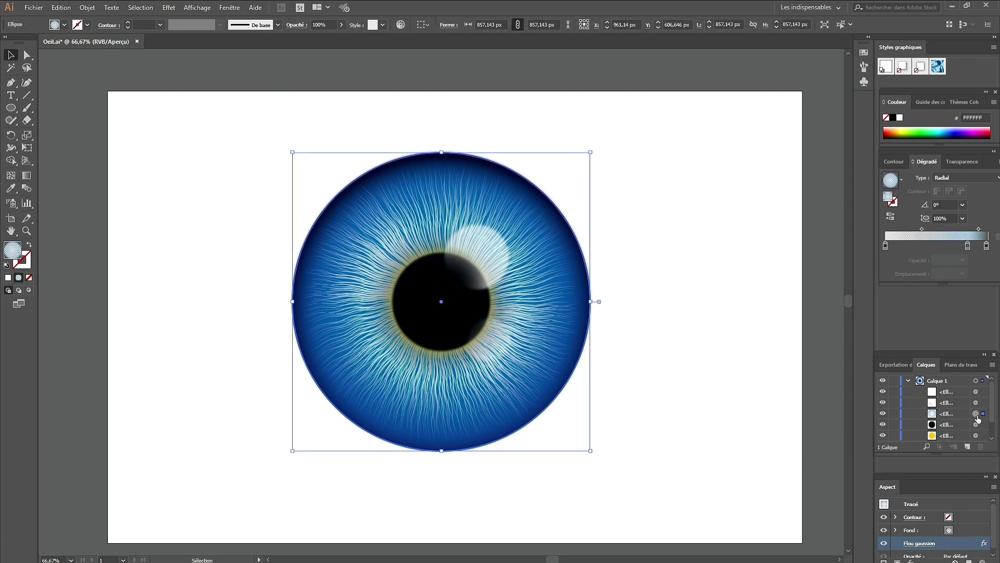
click(975, 403)
click(883, 543)
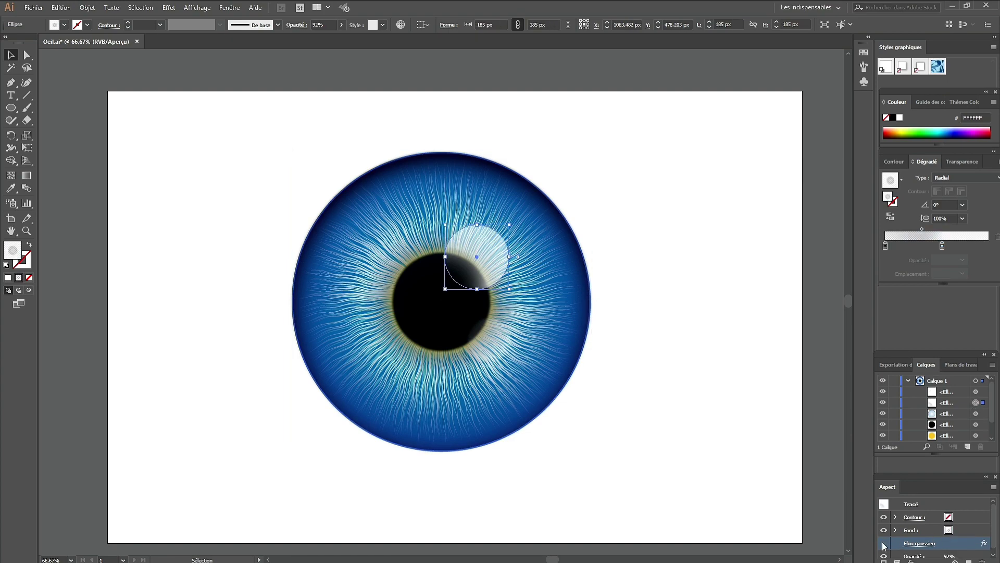
click(767, 440)
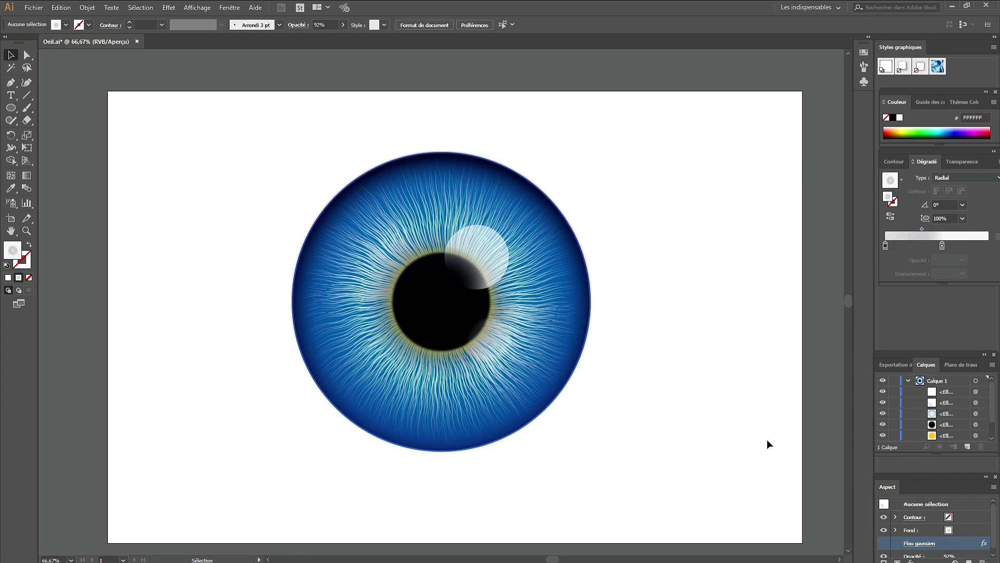
click(884, 544)
click(495, 272)
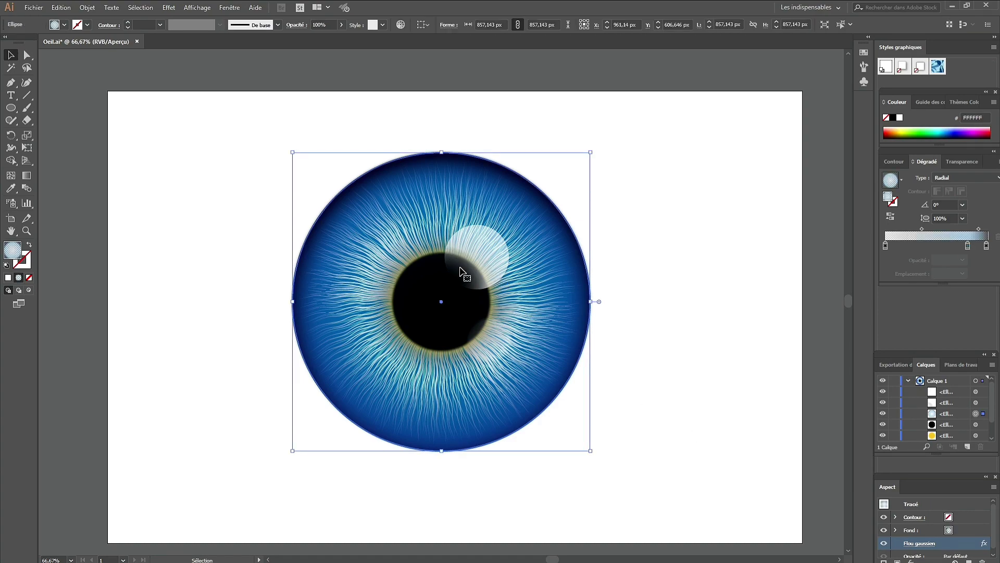
click(976, 402)
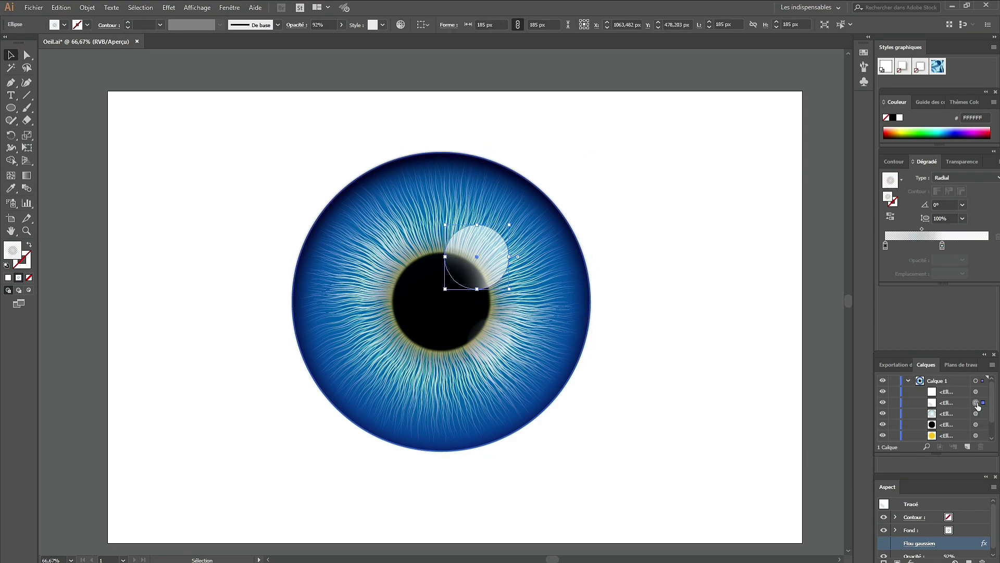
click(917, 543)
drag(130, 109, 120, 109)
click(139, 133)
Step: Keep the slight Gaussian Blur on the lower highlight
click(488, 342)
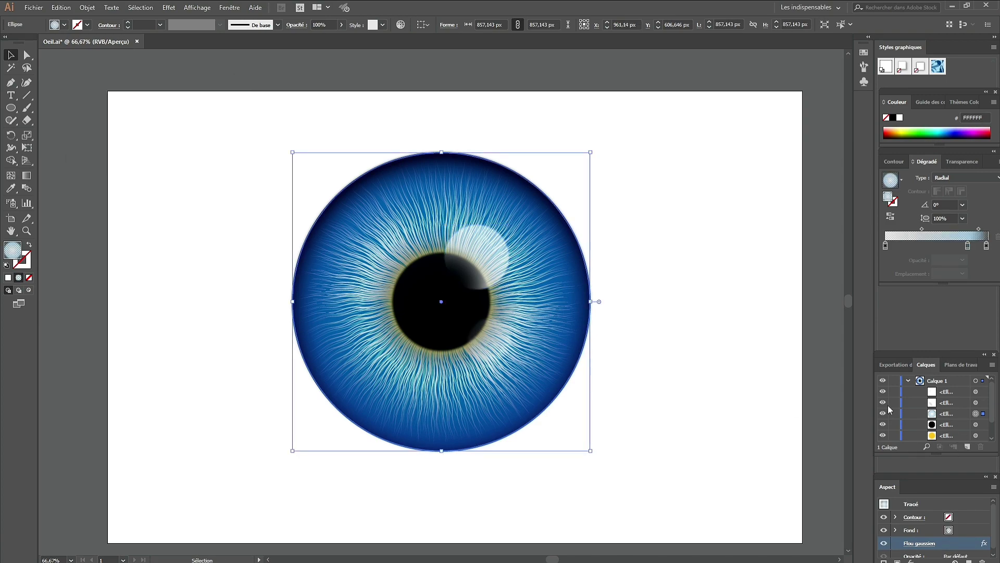
click(976, 394)
click(917, 543)
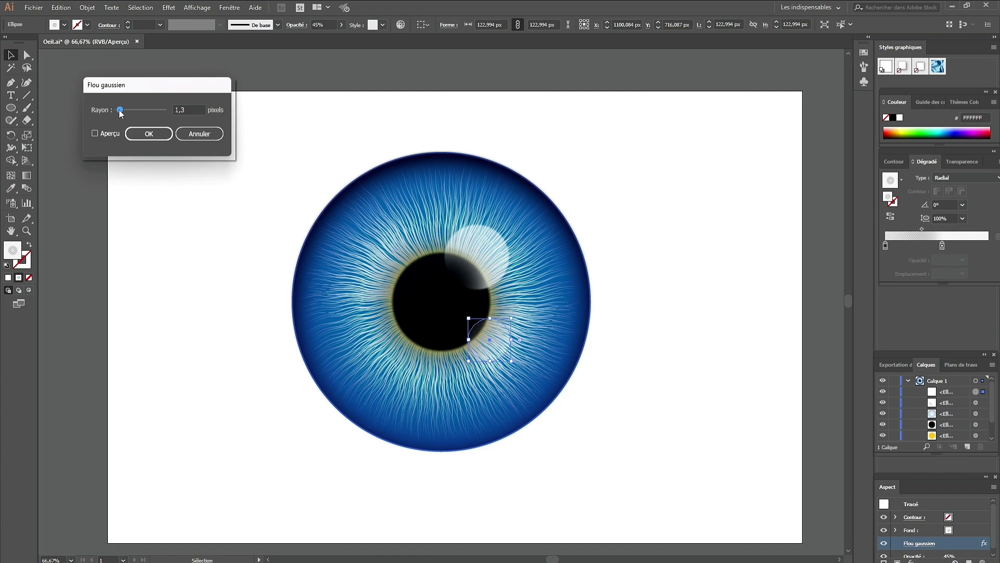
click(149, 134)
Step: Enlarge the upper highlight circle to about 221 px wide
click(461, 240)
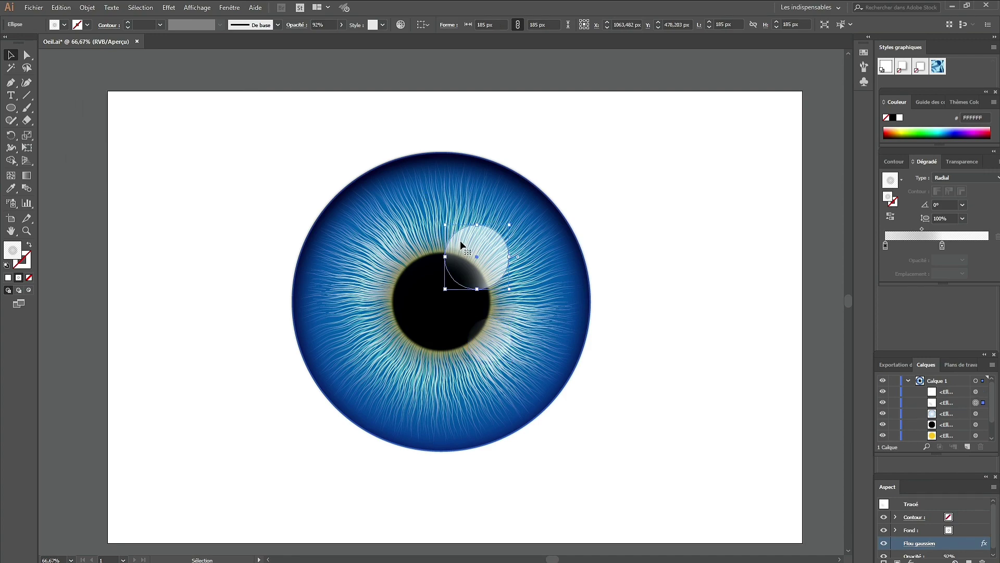
click(484, 24)
scroll(484, 24, up, 10)
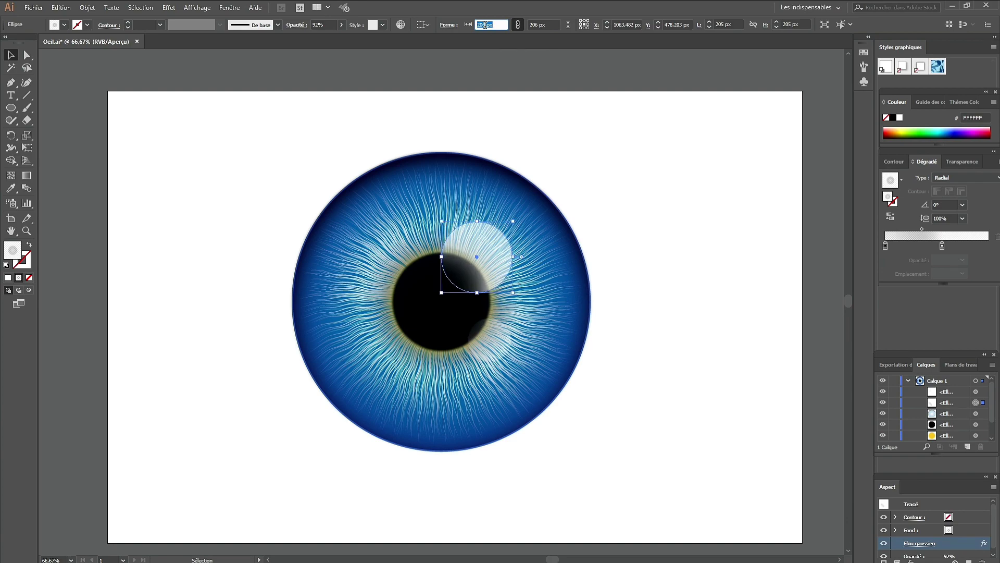
scroll(484, 24, up, 9)
scroll(485, 25, up, 9)
scroll(485, 24, up, 1)
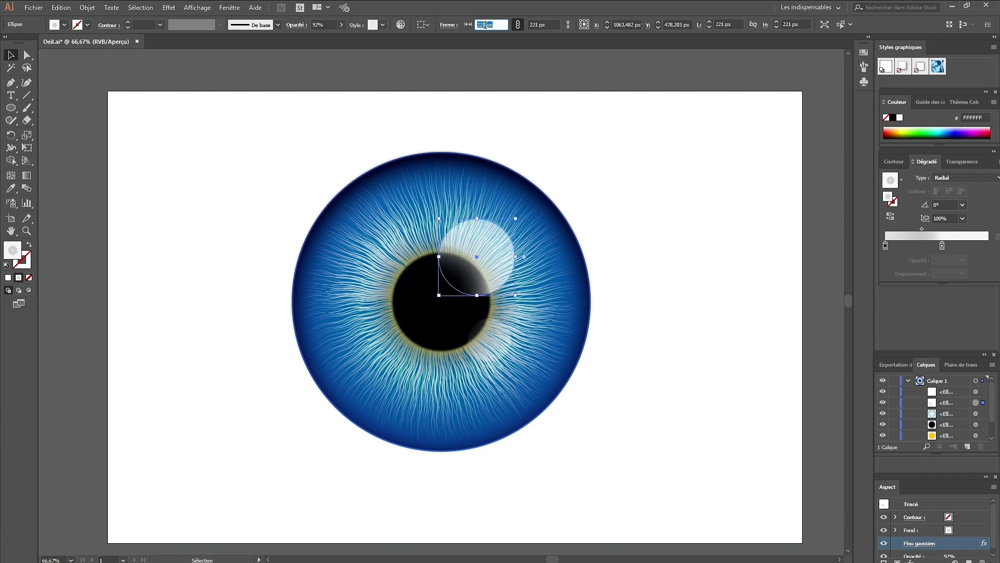
click(594, 181)
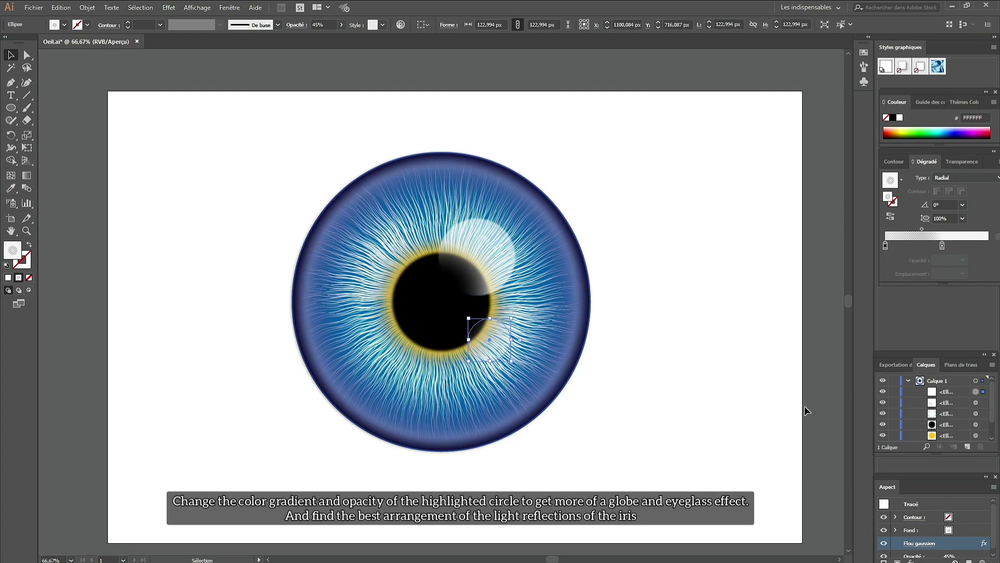
Step: Move the small highlight to the pupil's lower left and redrag its gradient across it
mouse_move(489, 339)
mouse_down()
mouse_move(400, 334)
mouse_move(416, 344)
mouse_up()
click(652, 312)
click(421, 344)
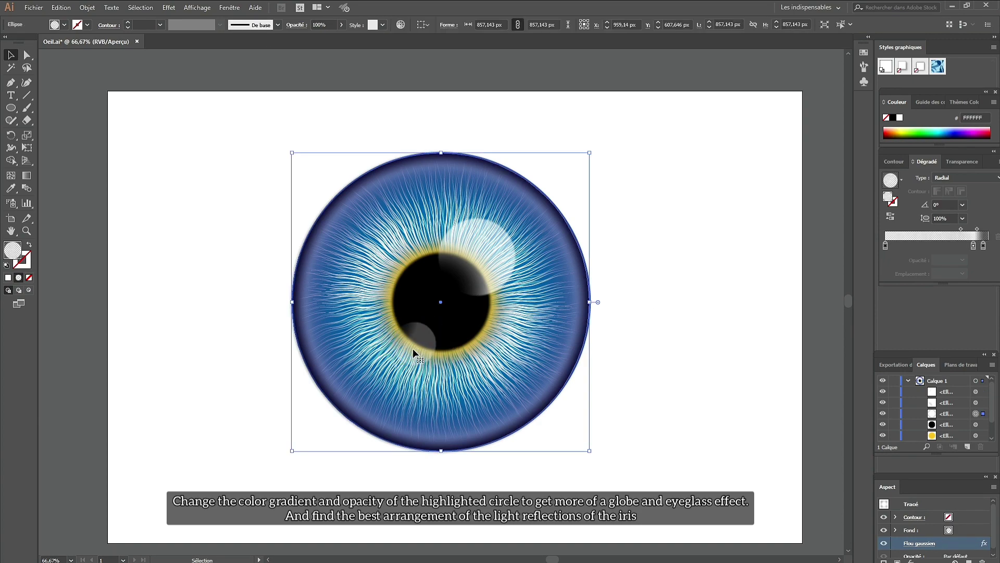
click(975, 391)
click(26, 176)
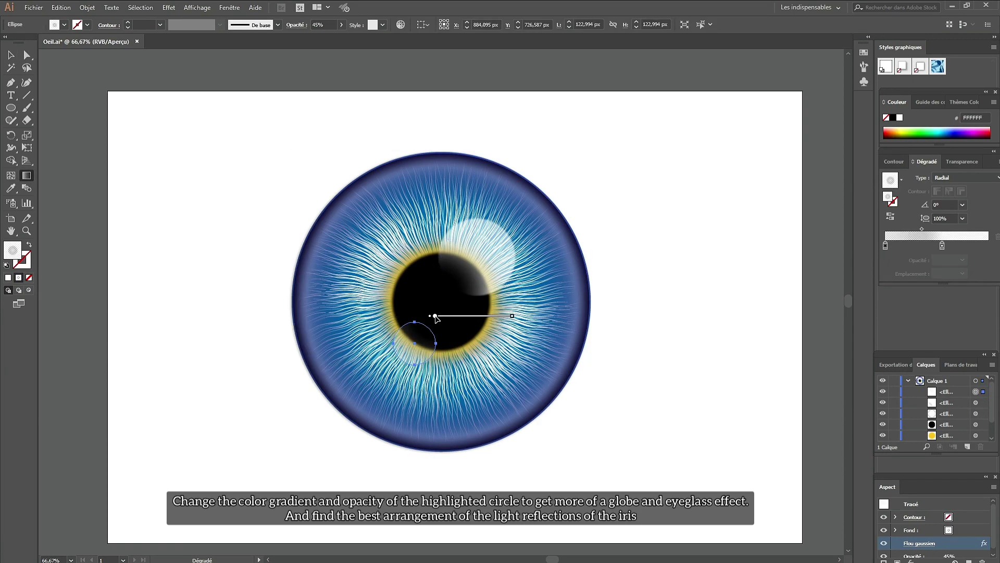
drag(402, 276, 484, 336)
key(v)
click(129, 131)
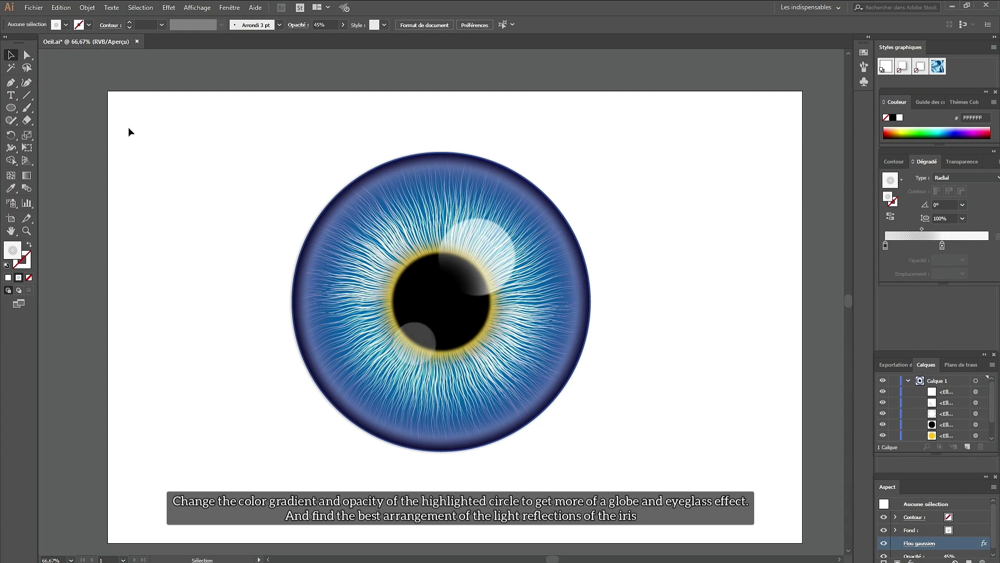
Step: Re-angle the small highlight's gradient from lower-left to upper-right
click(433, 344)
click(464, 271)
click(414, 343)
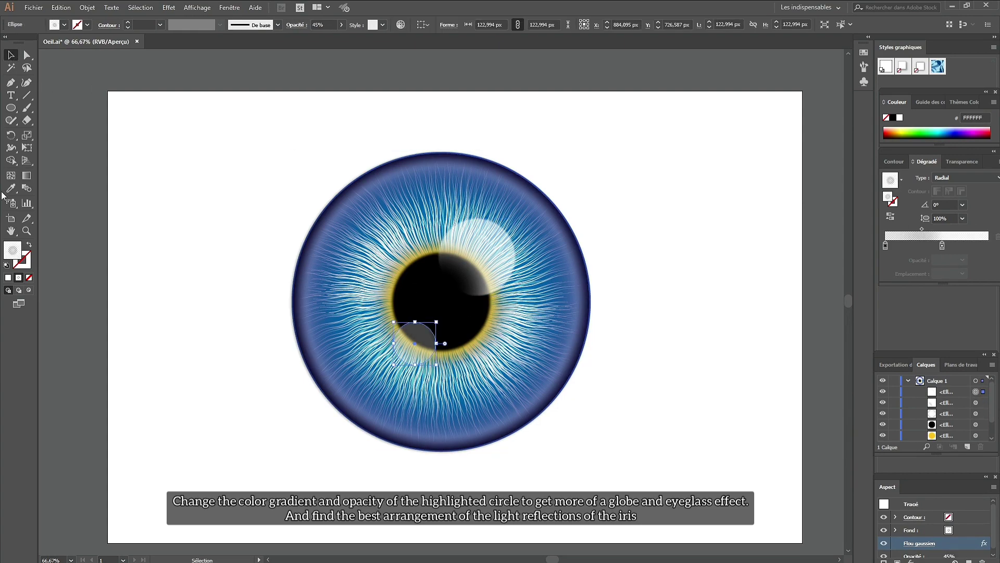
key(g)
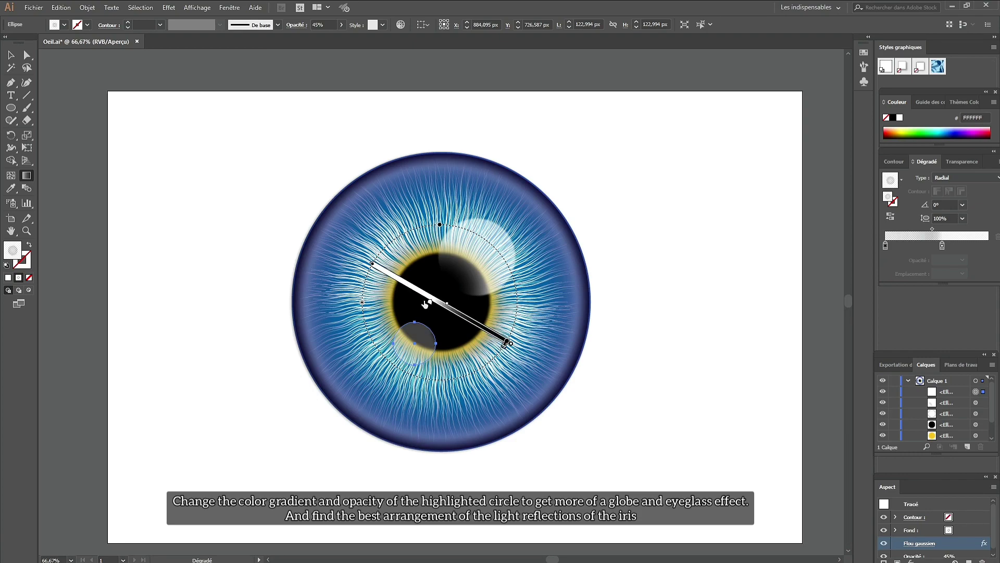
drag(506, 344, 411, 357)
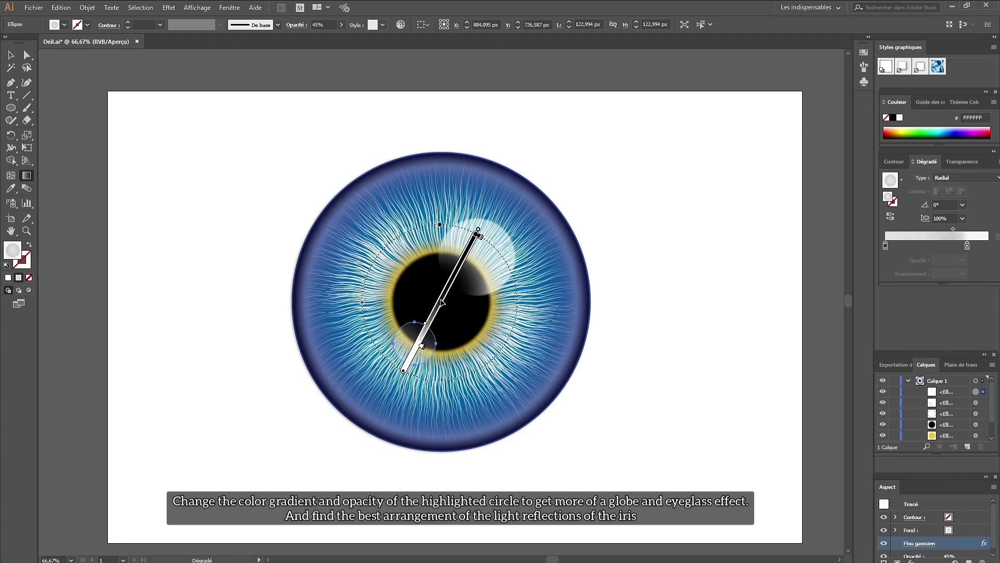
key(v)
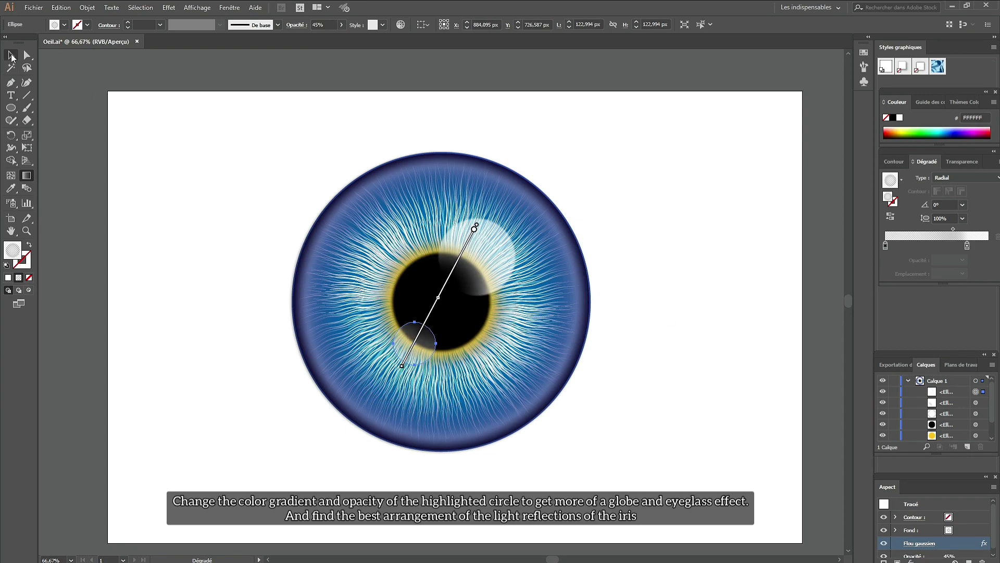
click(271, 151)
Step: Nudge the large highlight slightly down-right and the small highlight about 20 px left
click(484, 243)
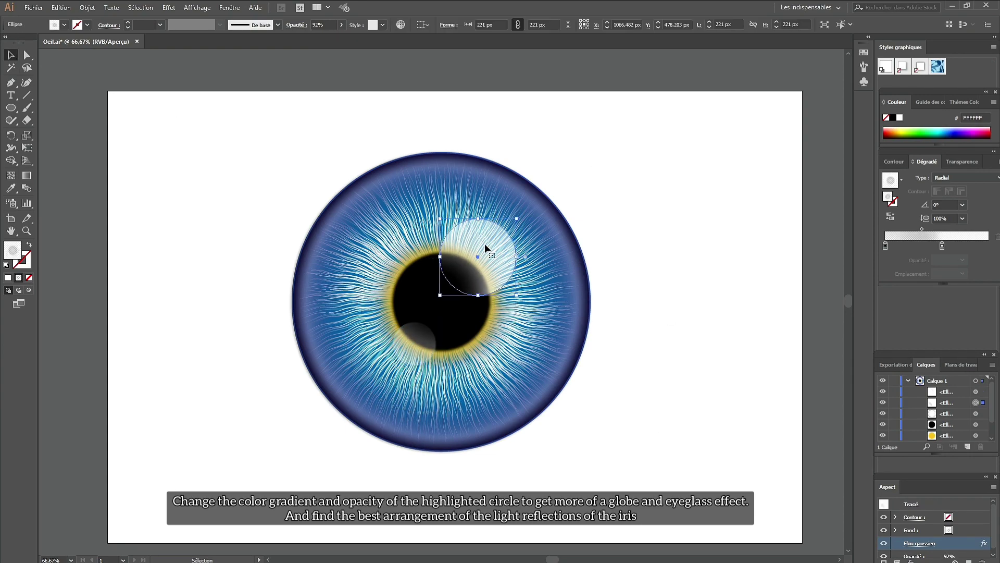
key(Down)
key(Down)
key(Down)
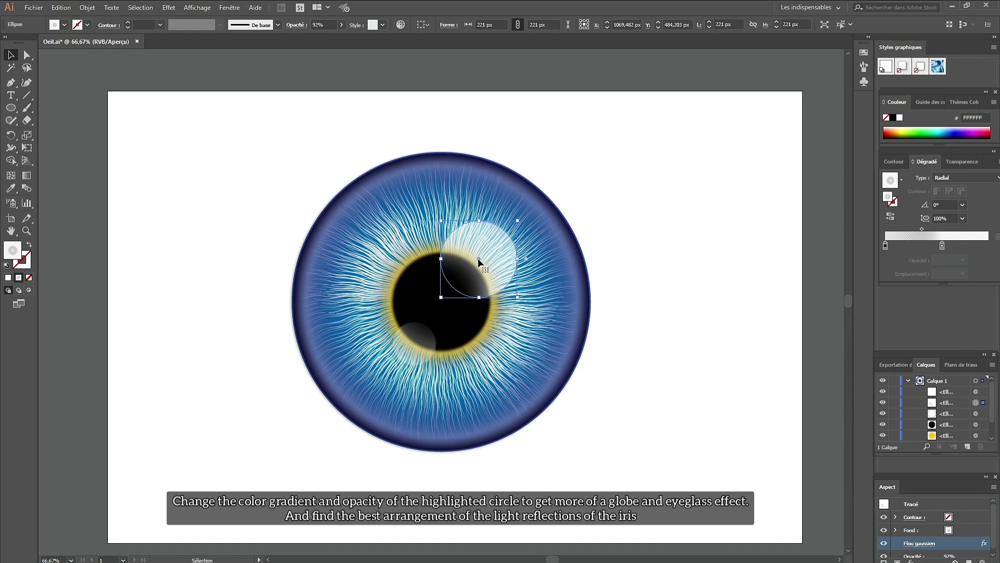
drag(478, 258, 485, 262)
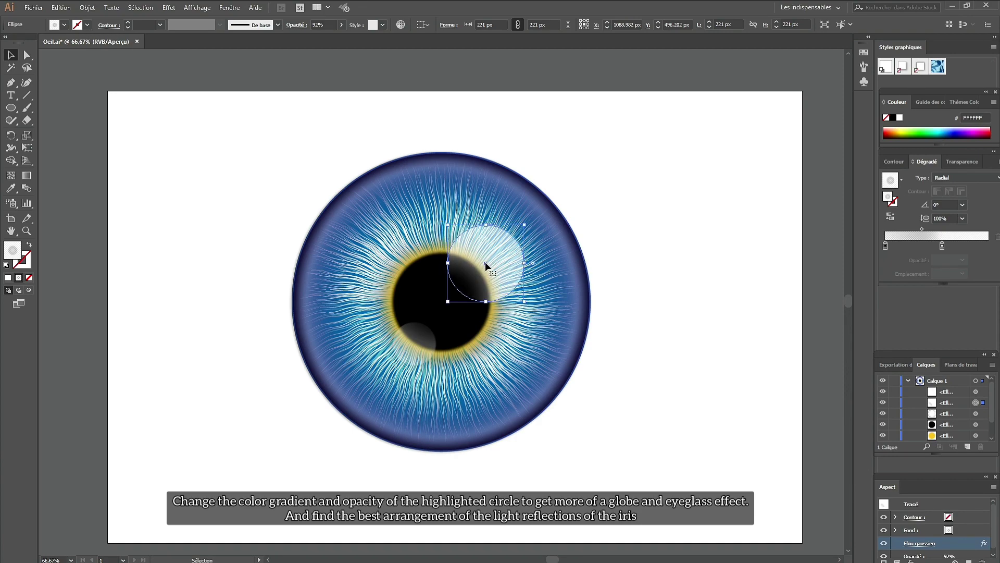
click(408, 344)
click(414, 342)
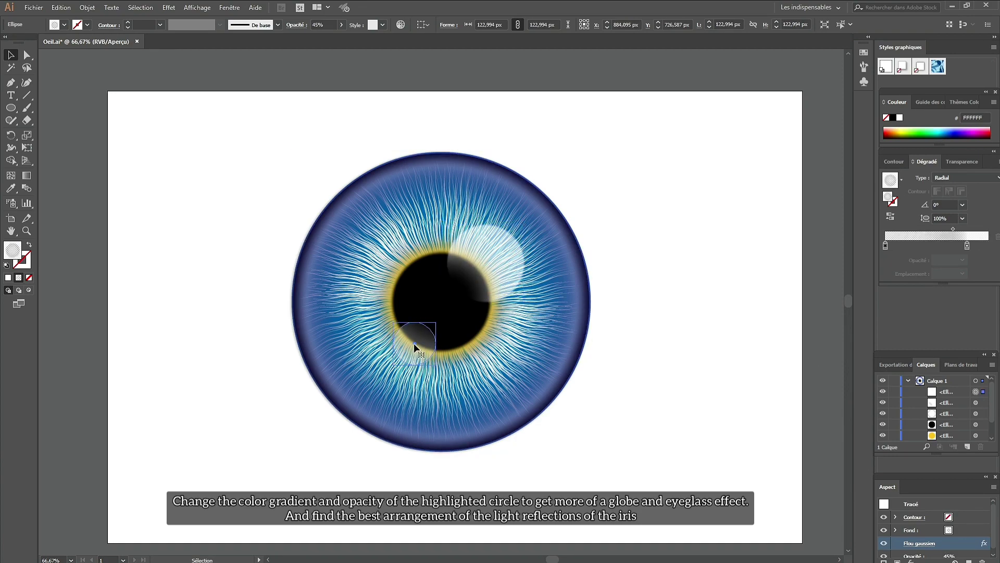
drag(414, 343, 403, 343)
click(694, 444)
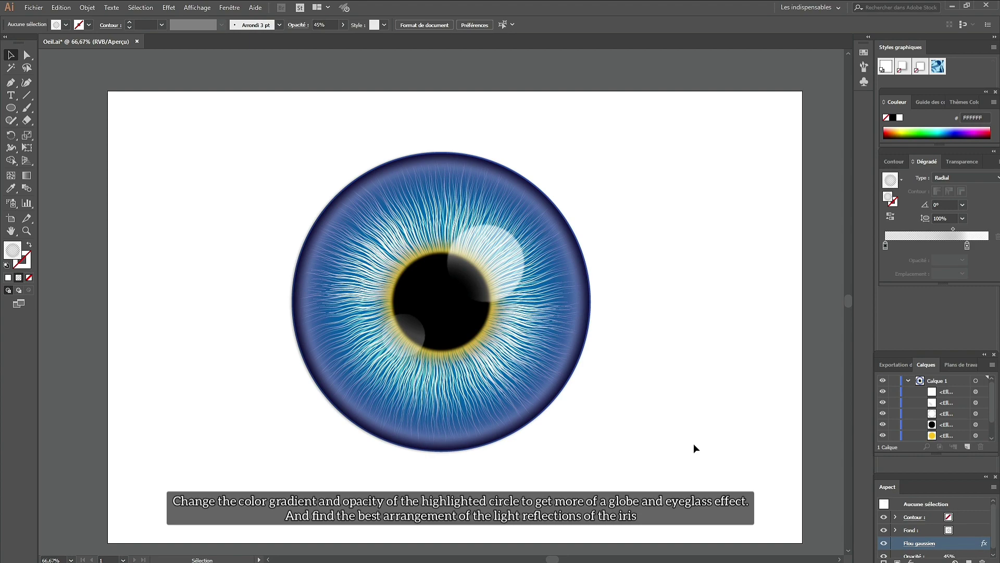
Step: Widen the black pupil to about 291 px, then select the iris fibers group
click(458, 319)
click(483, 24)
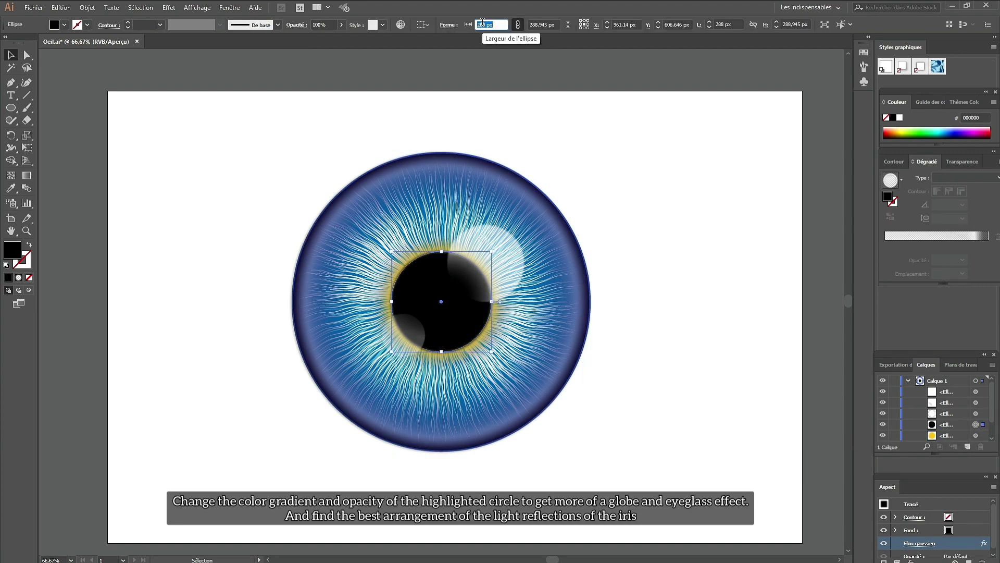
key(Up)
key(Up)
key(Up)
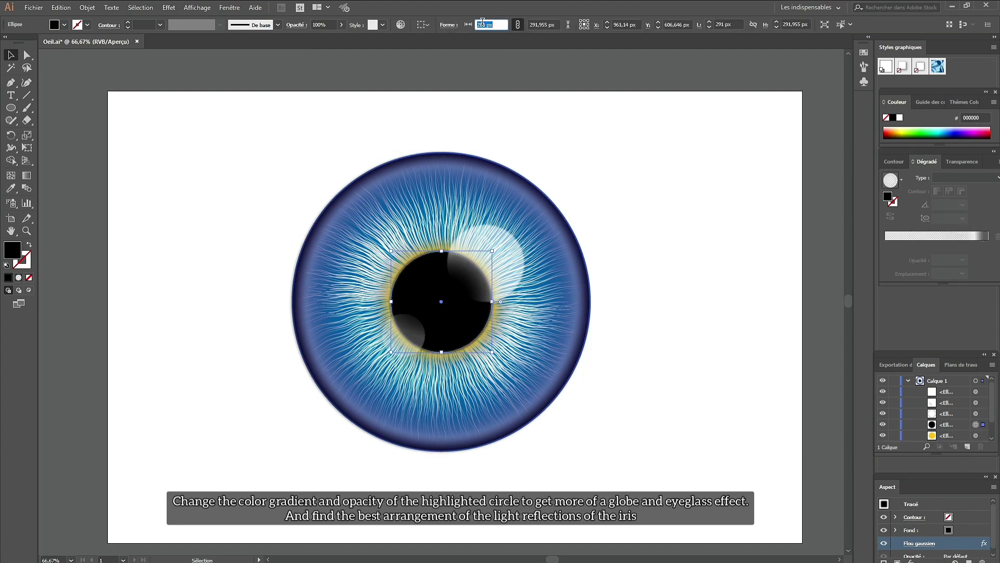
click(523, 448)
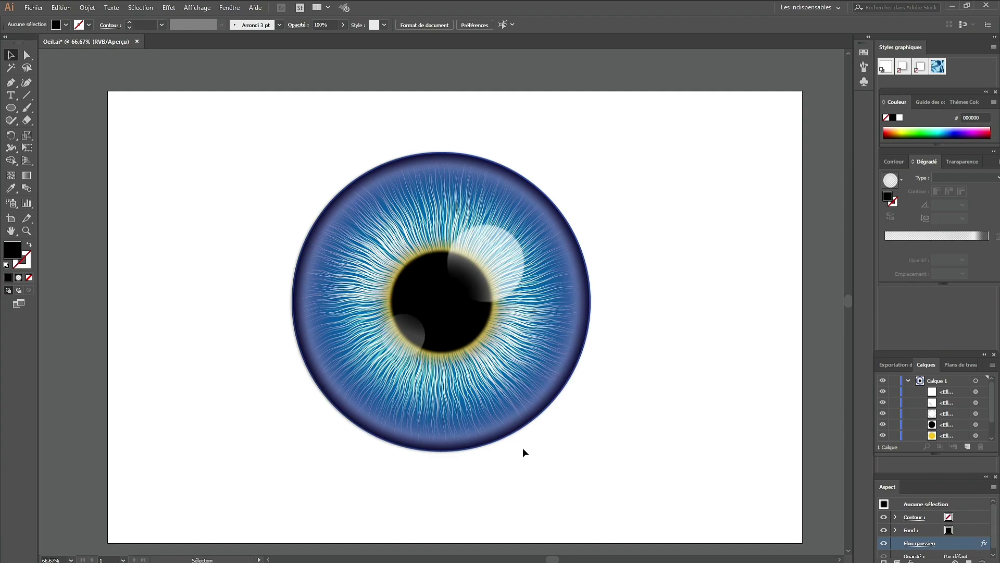
click(379, 239)
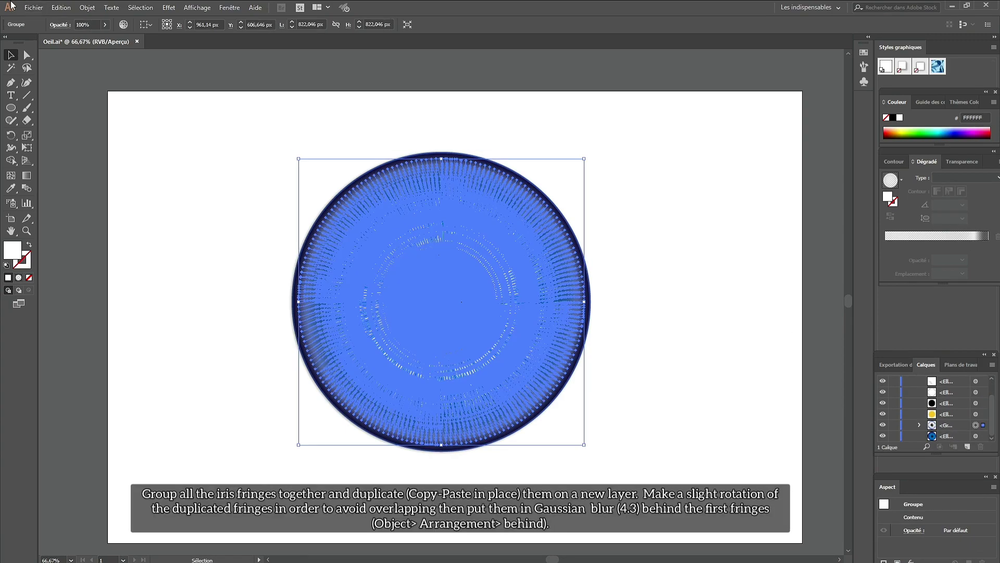
Step: Duplicate the iris fibers group in place using Copy and Paste in Place
click(61, 8)
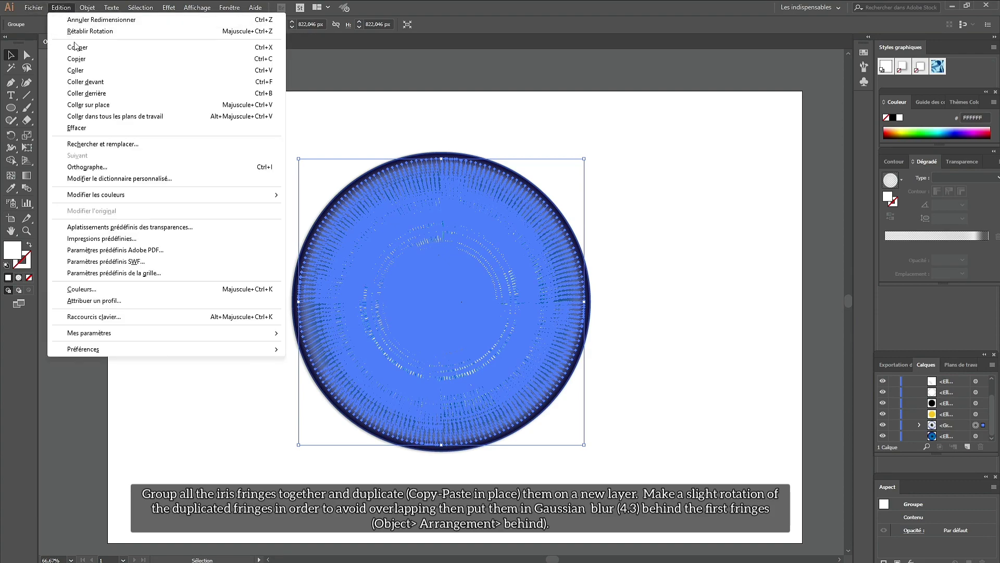
click(98, 59)
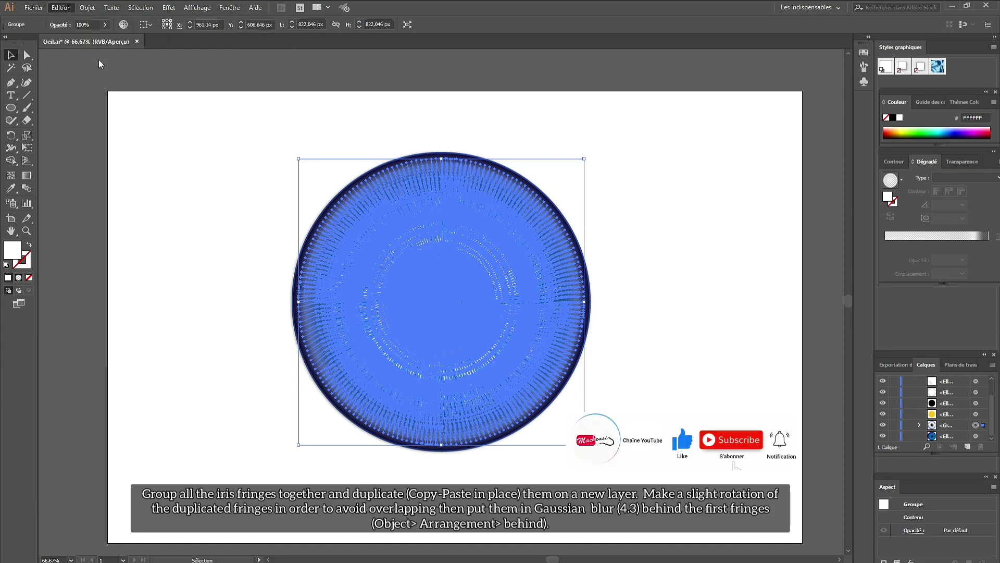
click(62, 8)
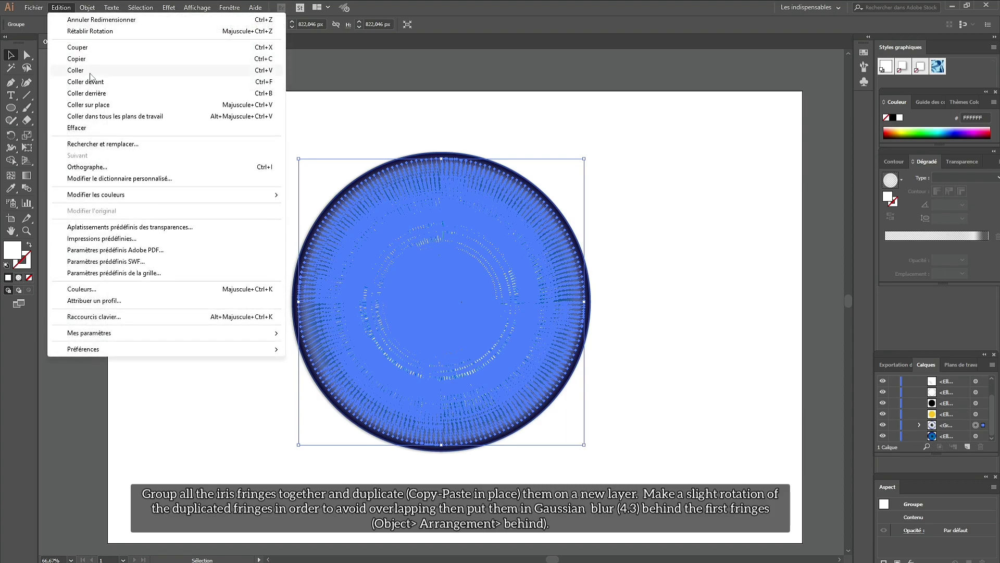
click(95, 105)
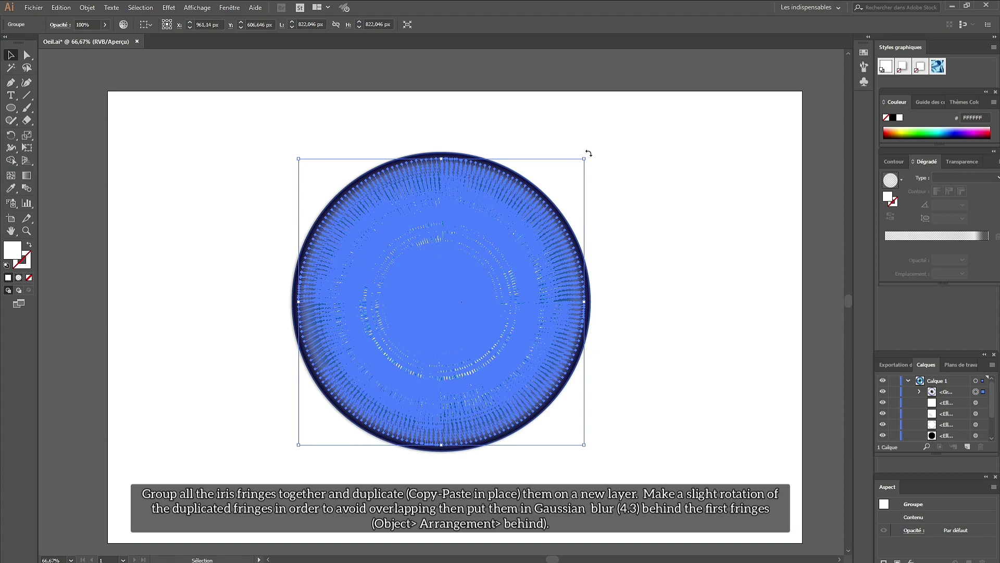
Step: Rotate the fiber copy slightly and give it a 4.3 px Gaussian blur
drag(589, 153, 590, 154)
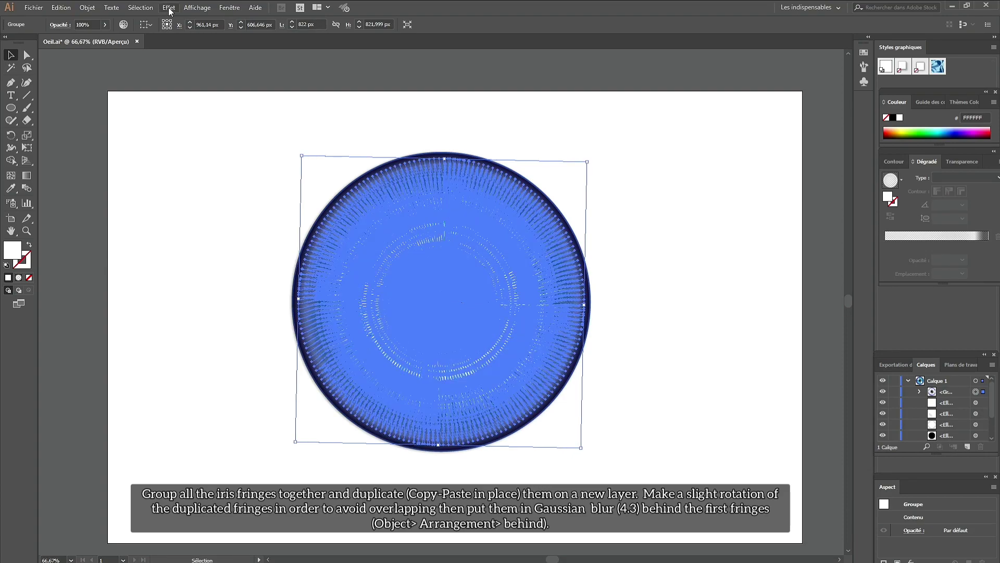
click(170, 11)
click(180, 27)
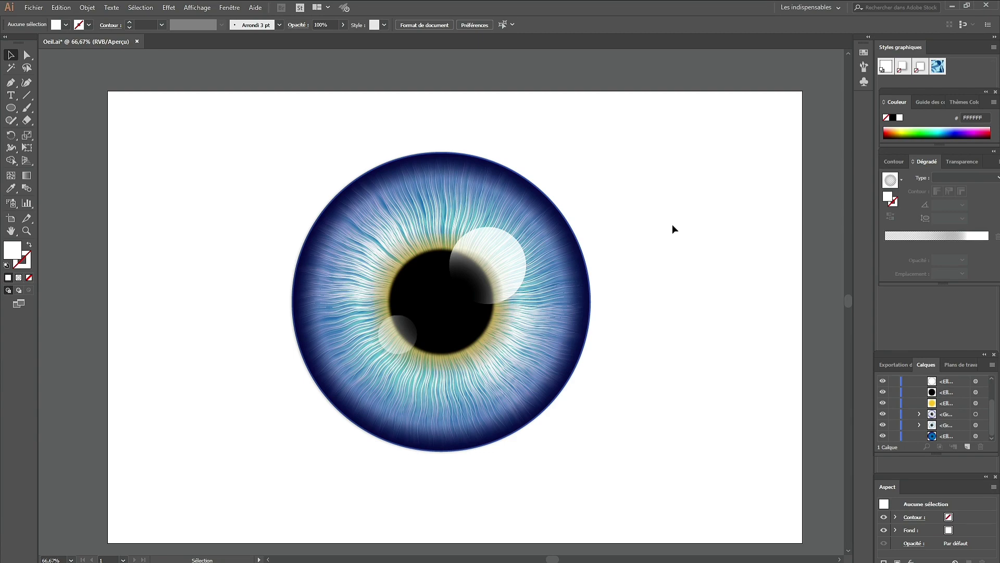
Step: Lower one iris gradient stop to 10% opacity, then select both fibers groups
click(576, 252)
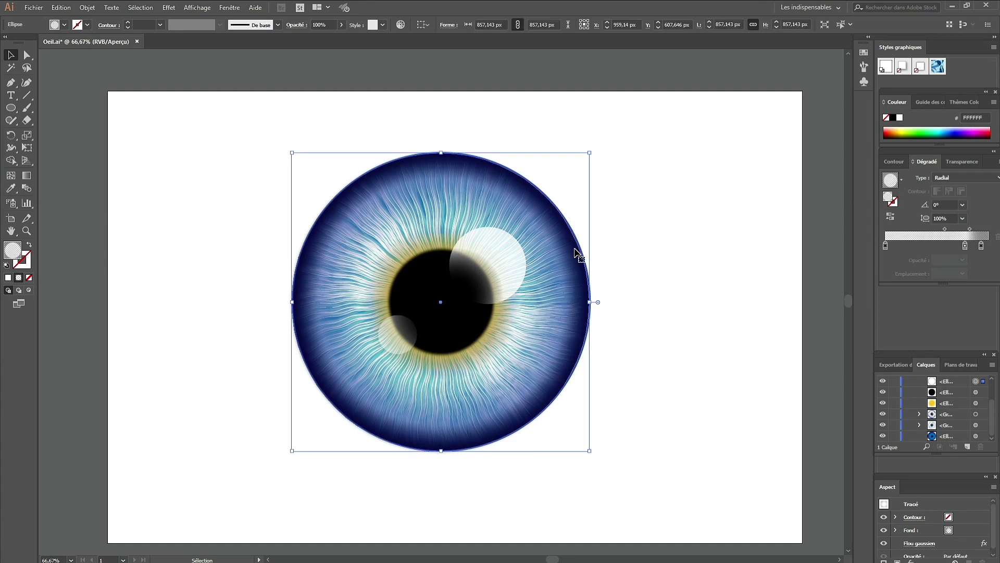
double_click(981, 245)
click(911, 265)
click(922, 311)
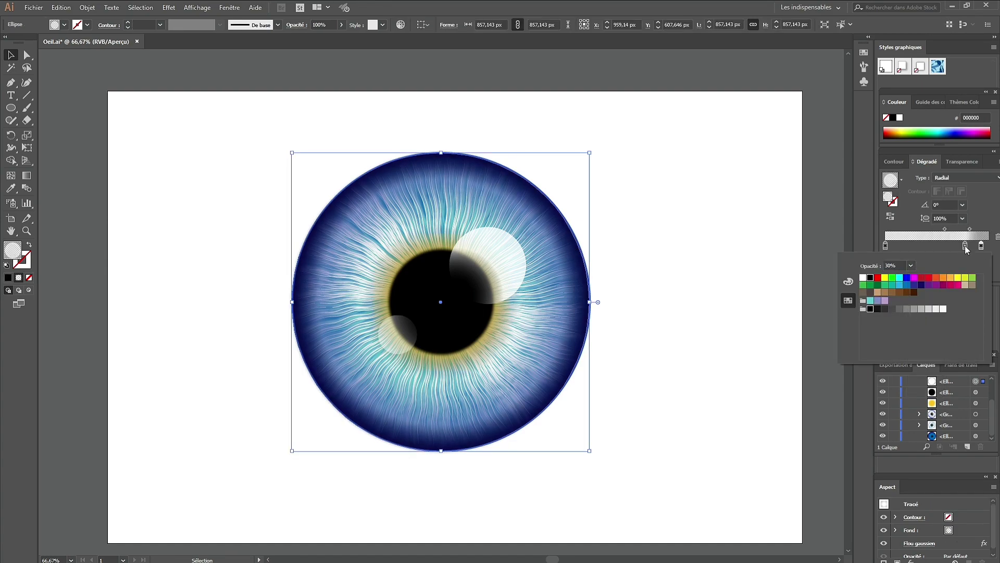
click(912, 266)
click(922, 289)
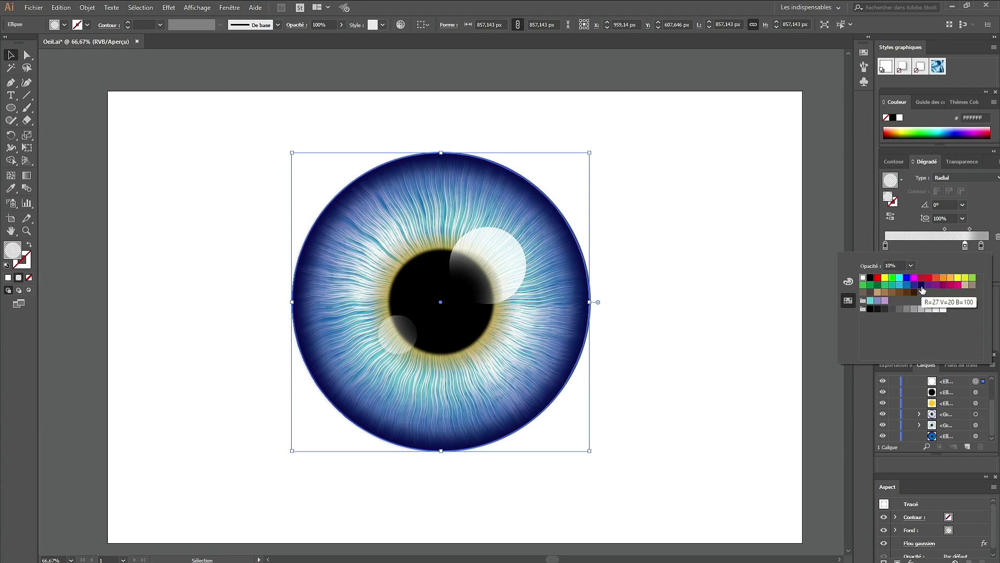
key(Escape)
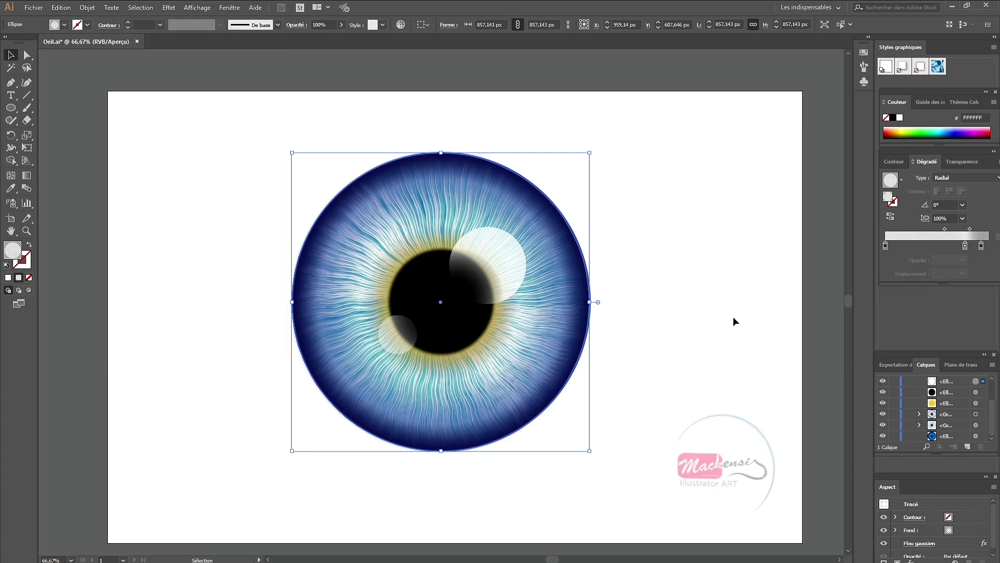
click(977, 426)
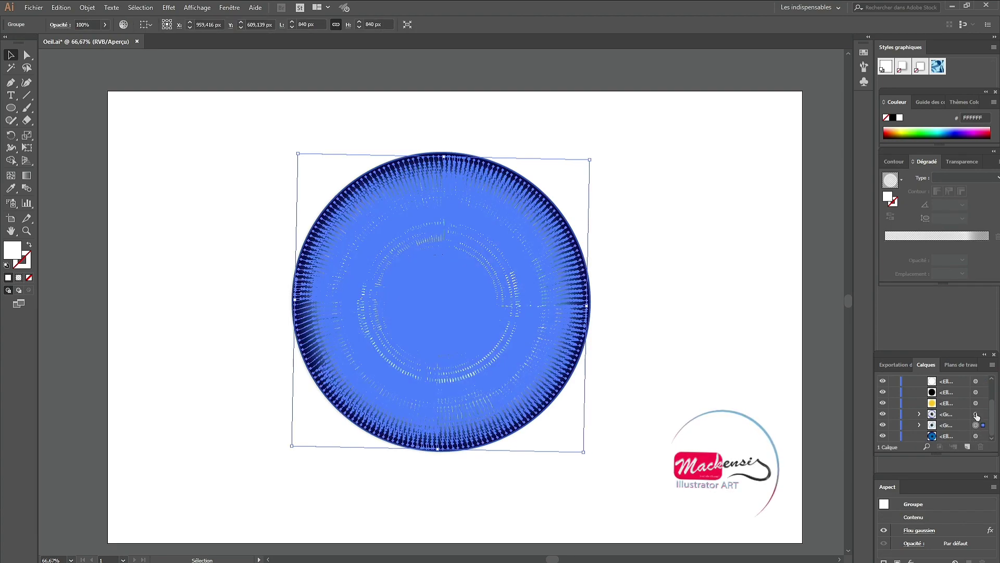
click(976, 413)
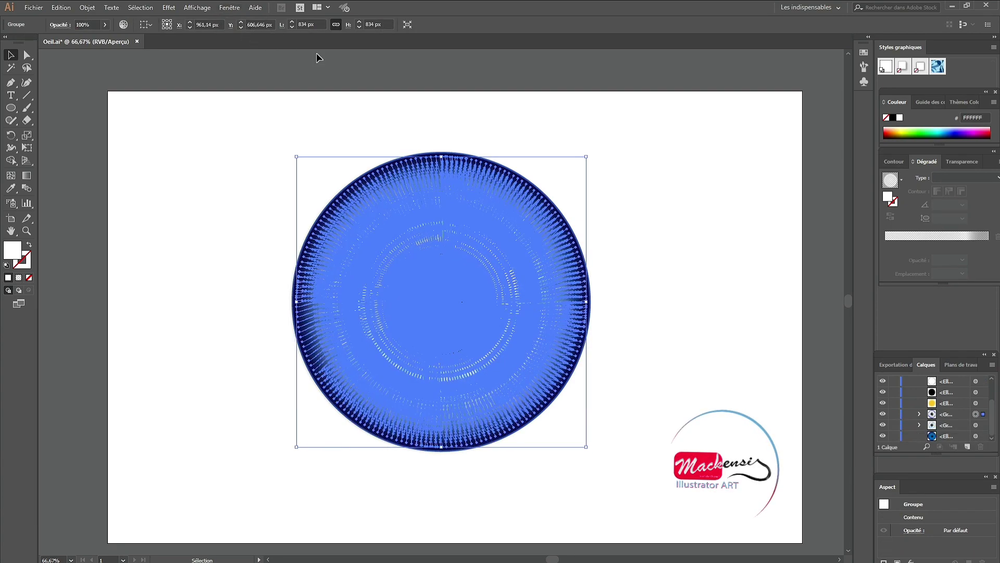